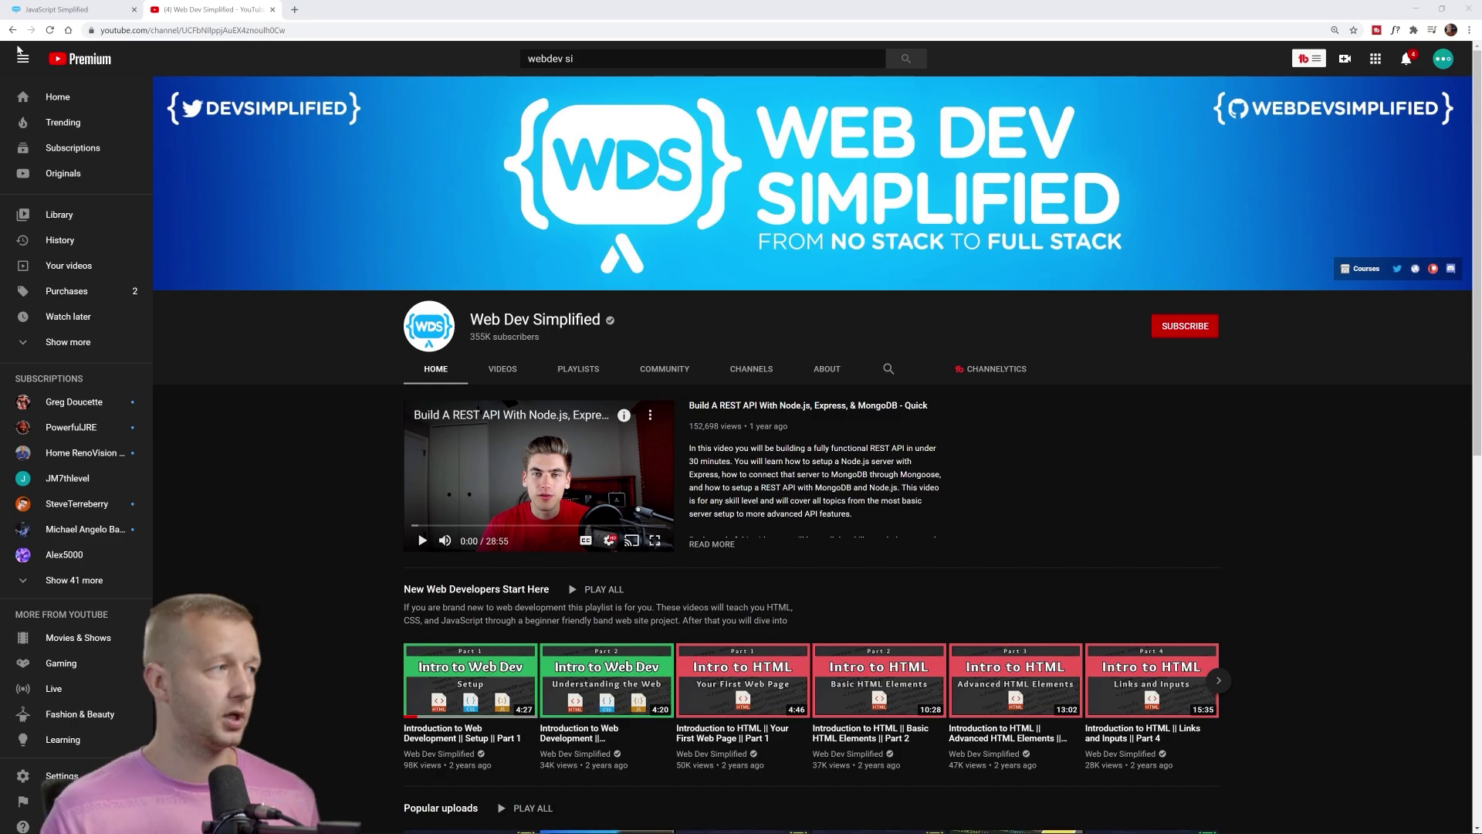
Switch from the YouTube channel tab to the javascriptsimplified.com landing page tab.
left_click(58, 9)
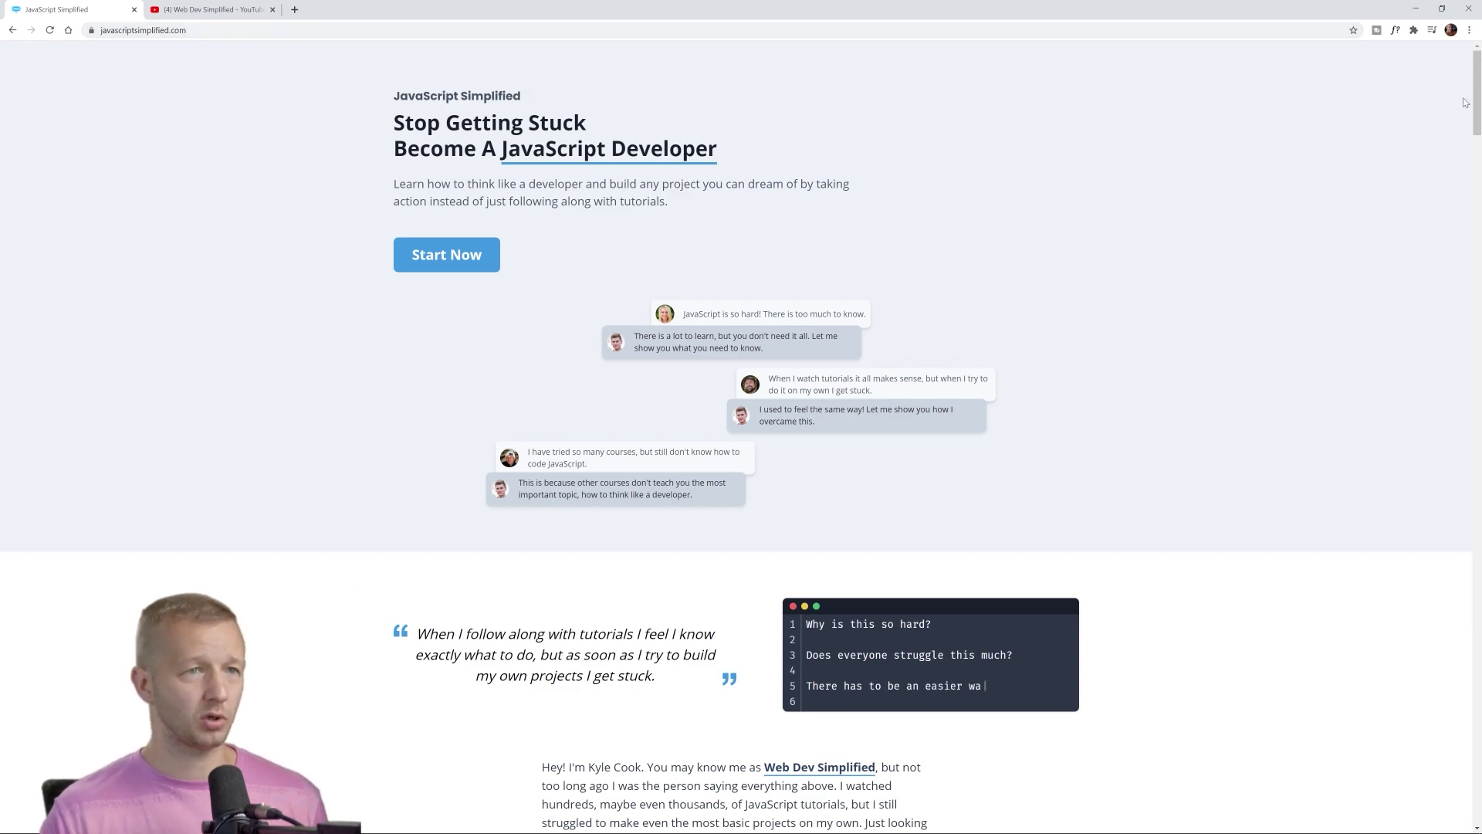
Scroll through javascriptsimplified.com, then return to the Web Dev Simplified YouTube tab.
left_click_drag(1477, 97, 1477, 98)
left_click_drag(444, 138, 905, 139)
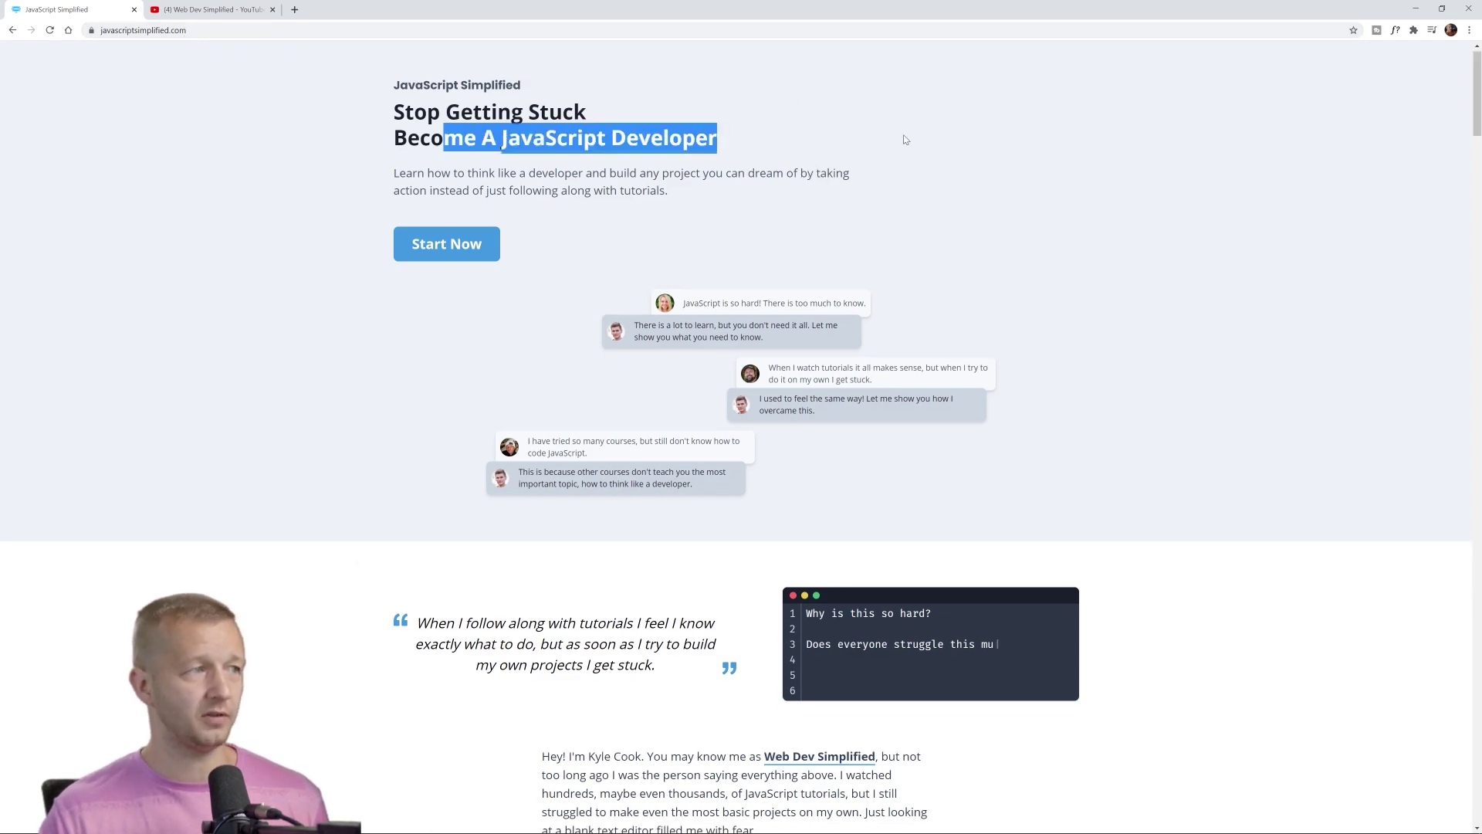
scroll(1429, 340, "down", 20)
scroll(1420, 715, "up", 15)
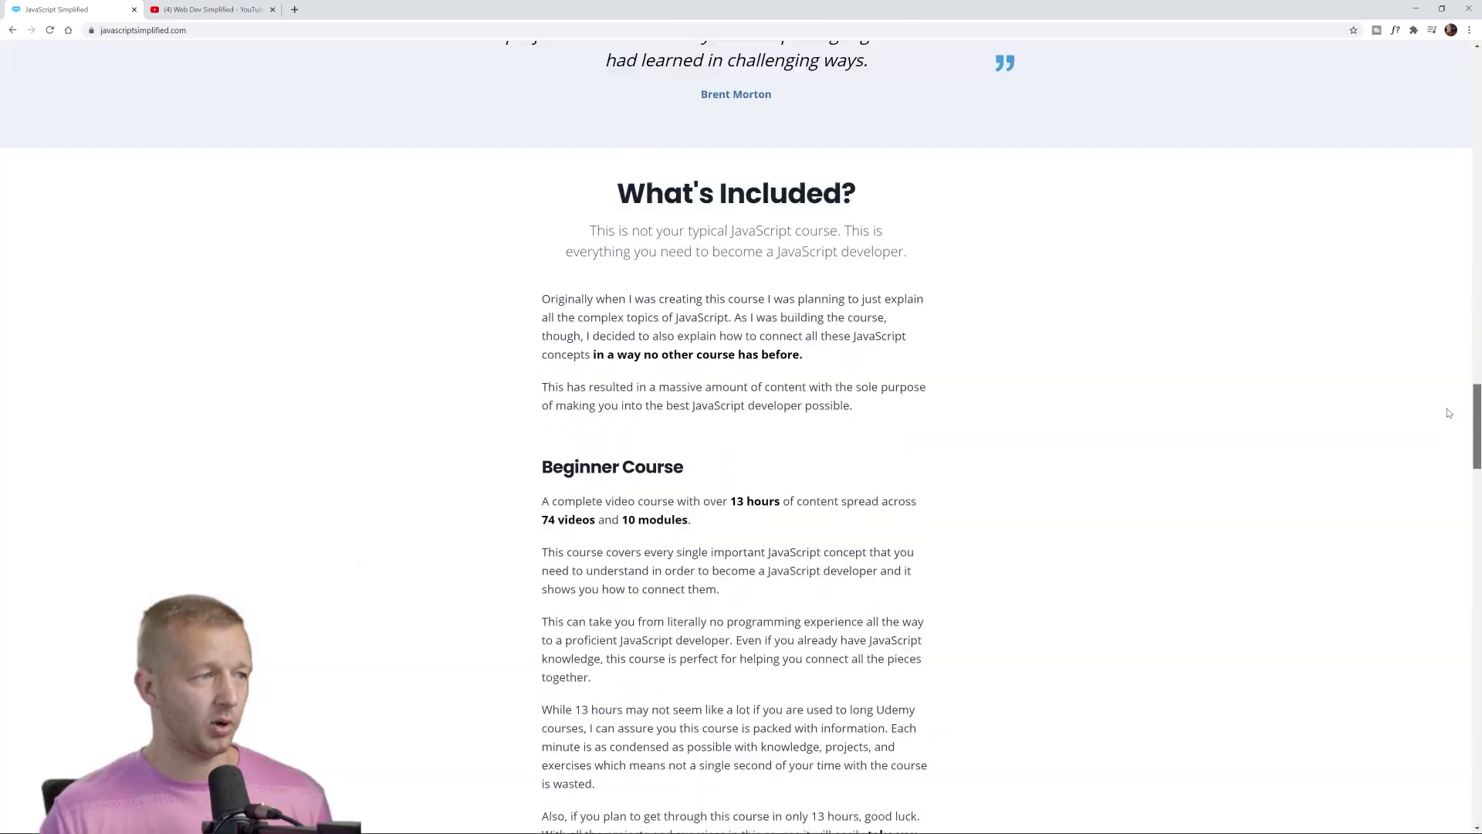
scroll(1449, 413, "up", 15)
key("ctrl+Tab")
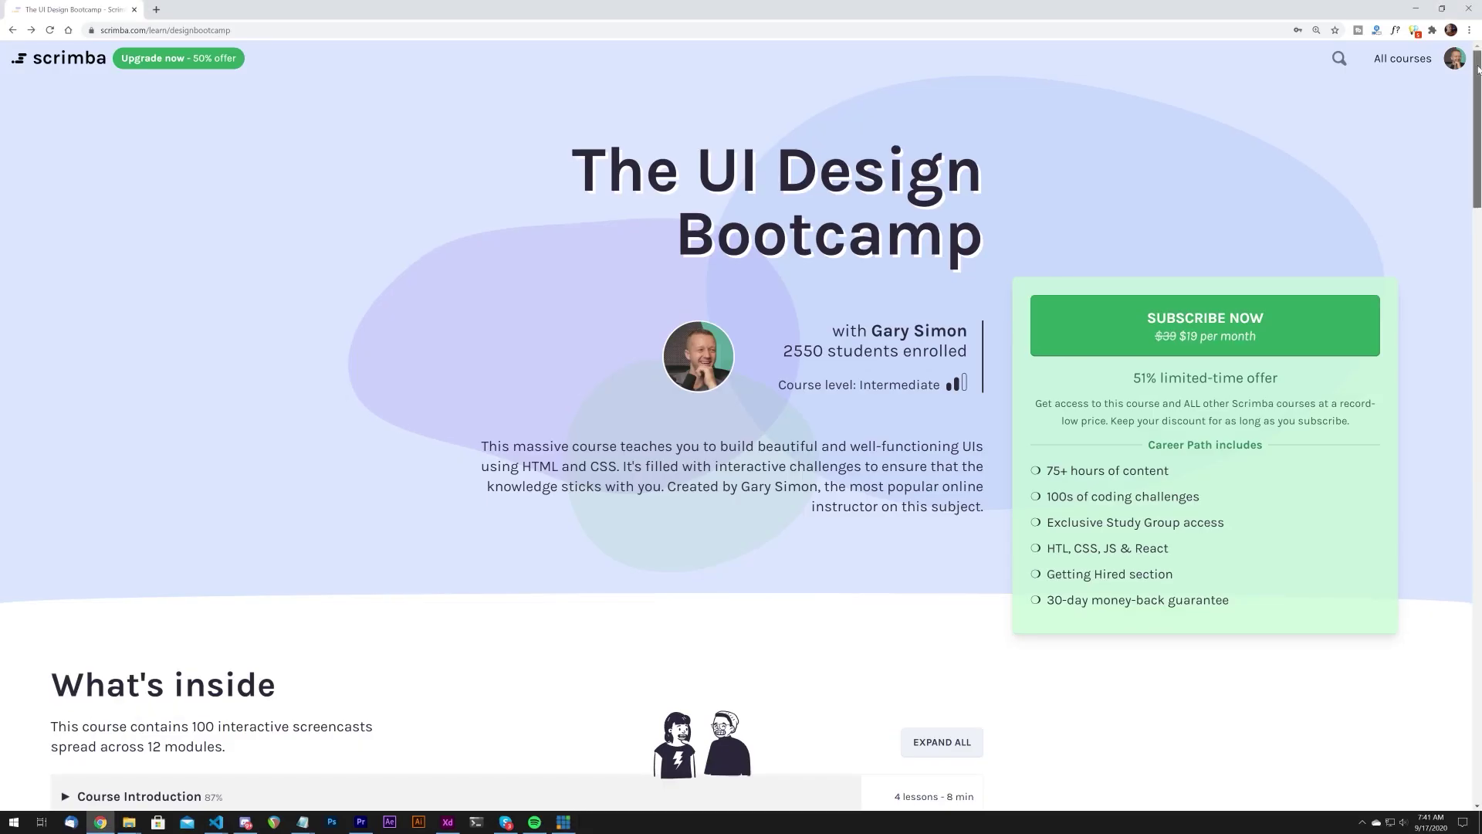
left_click_drag(1478, 69, 1475, 202)
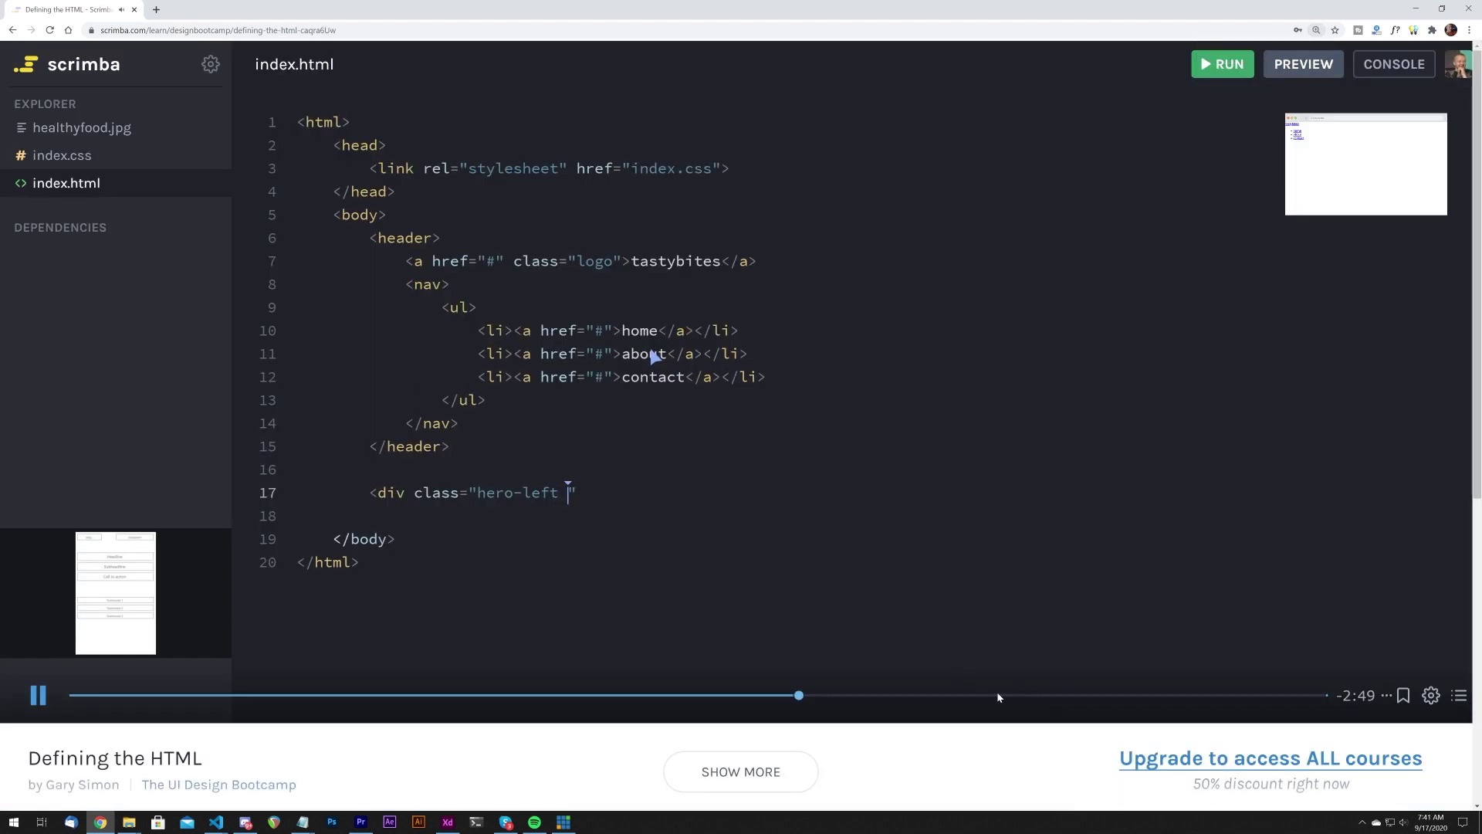
left_click(991, 698)
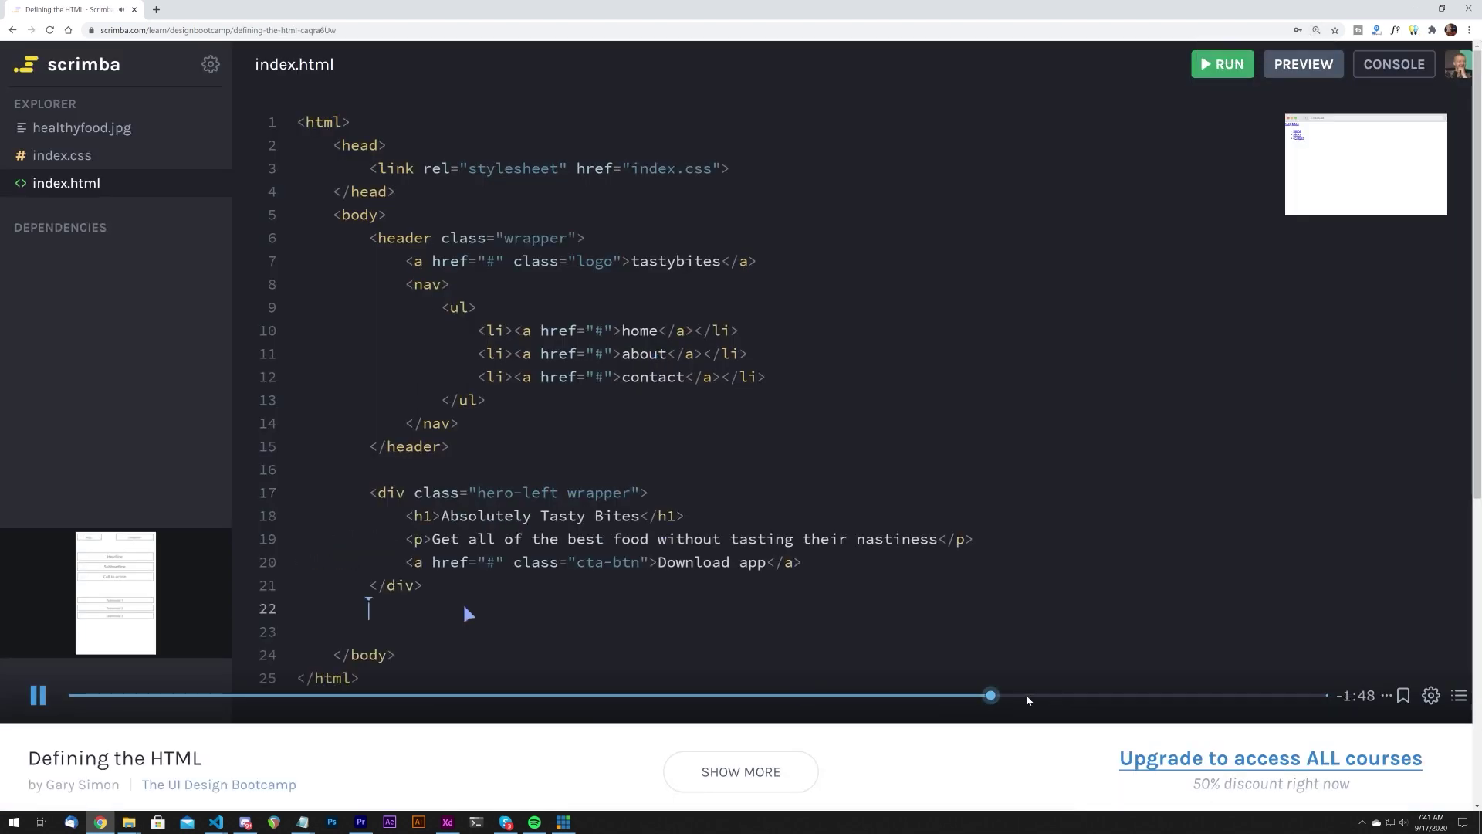
left_click(1131, 696)
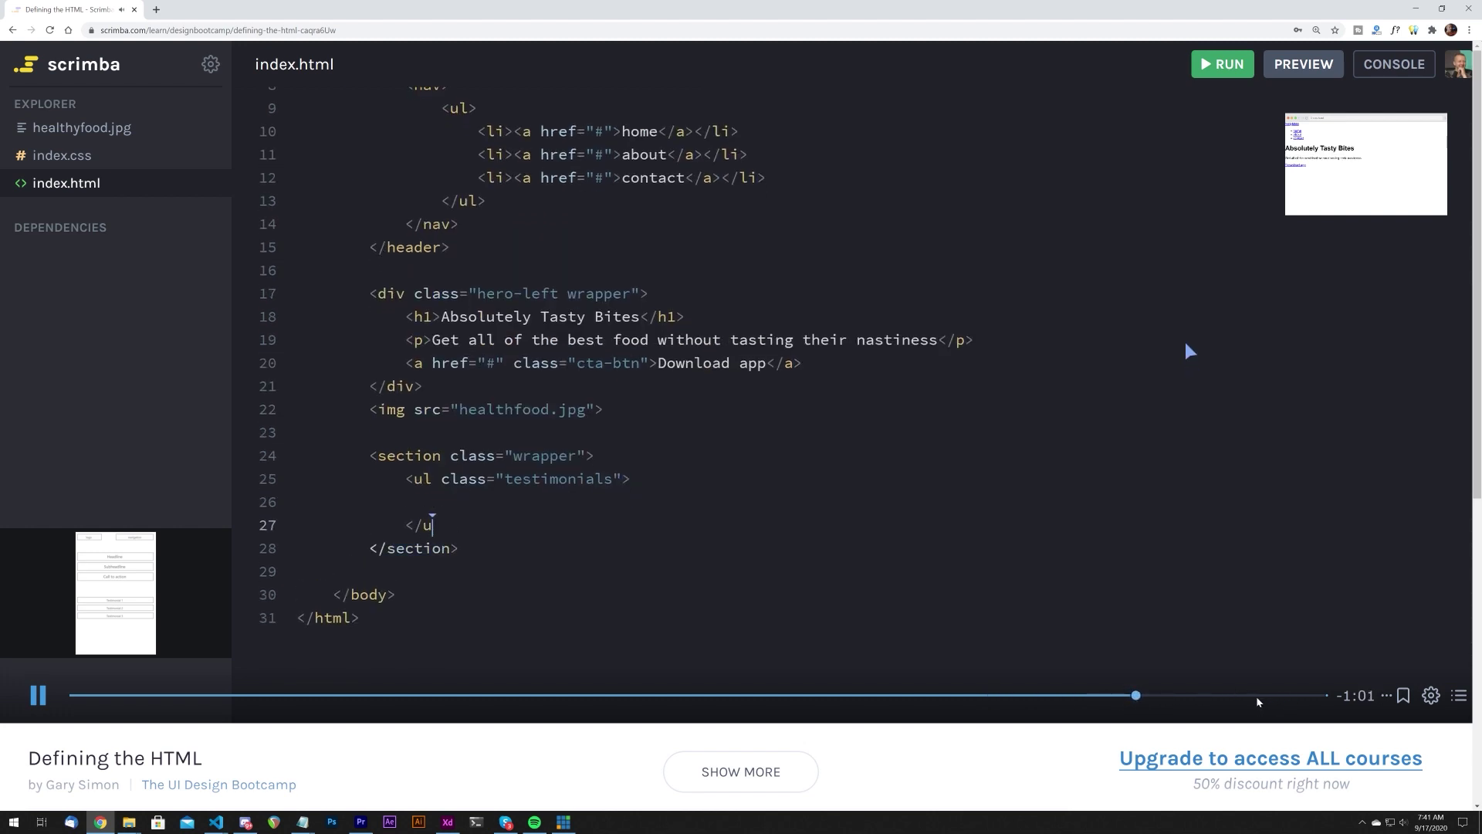
left_click(1257, 696)
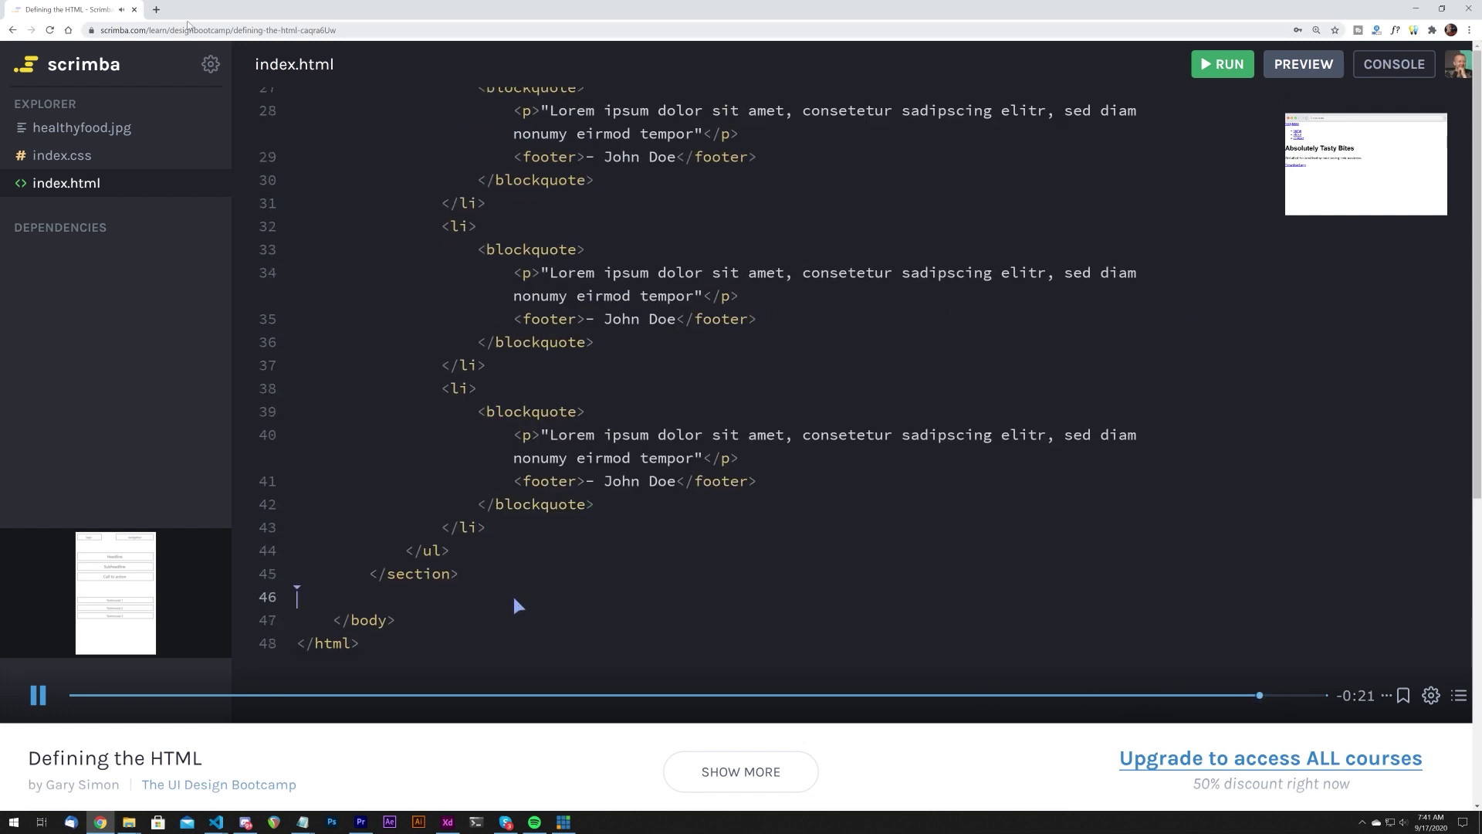
left_click(219, 785)
key("ctrl+minus")
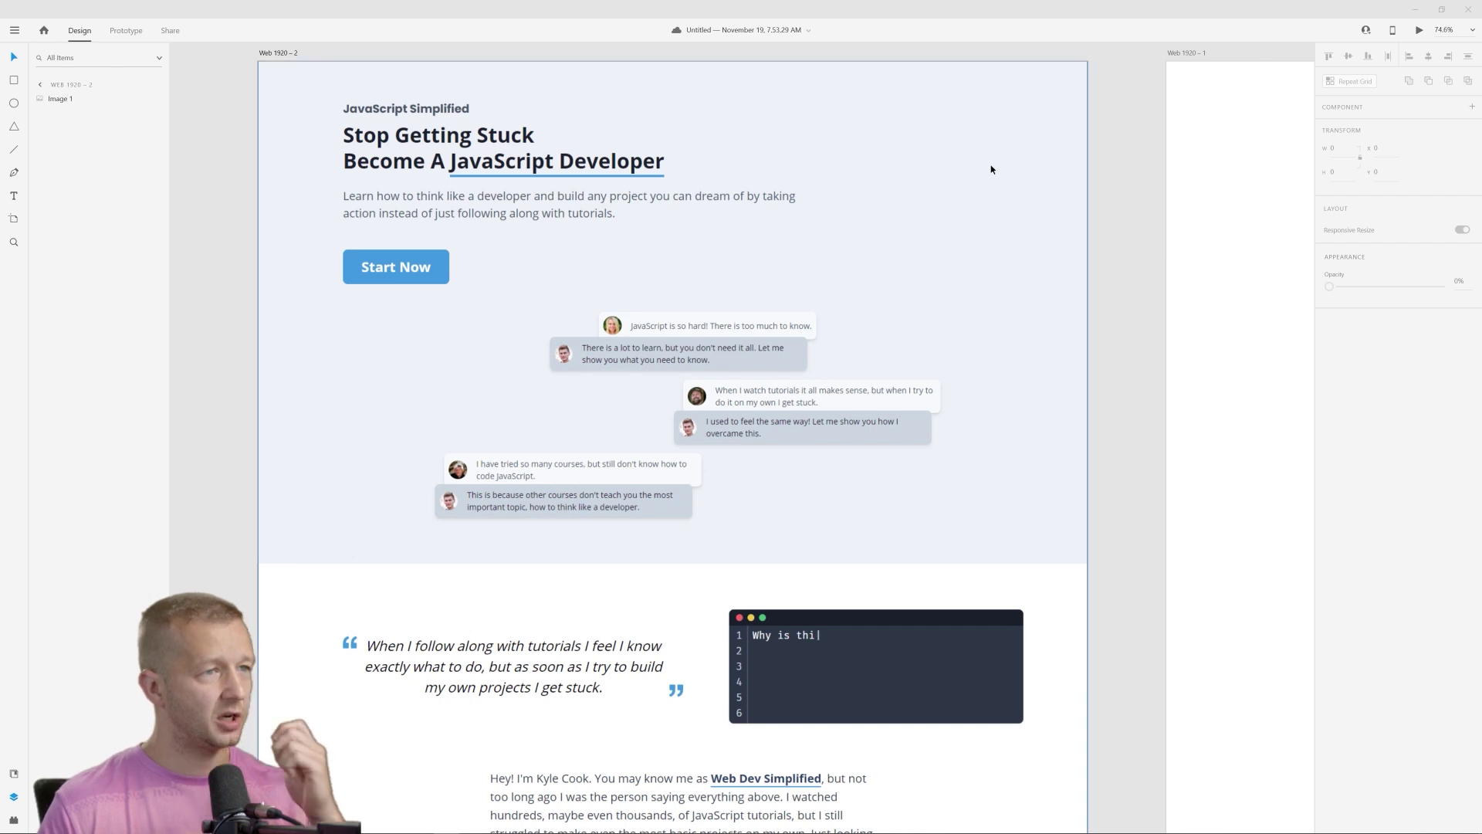
left_click(992, 169)
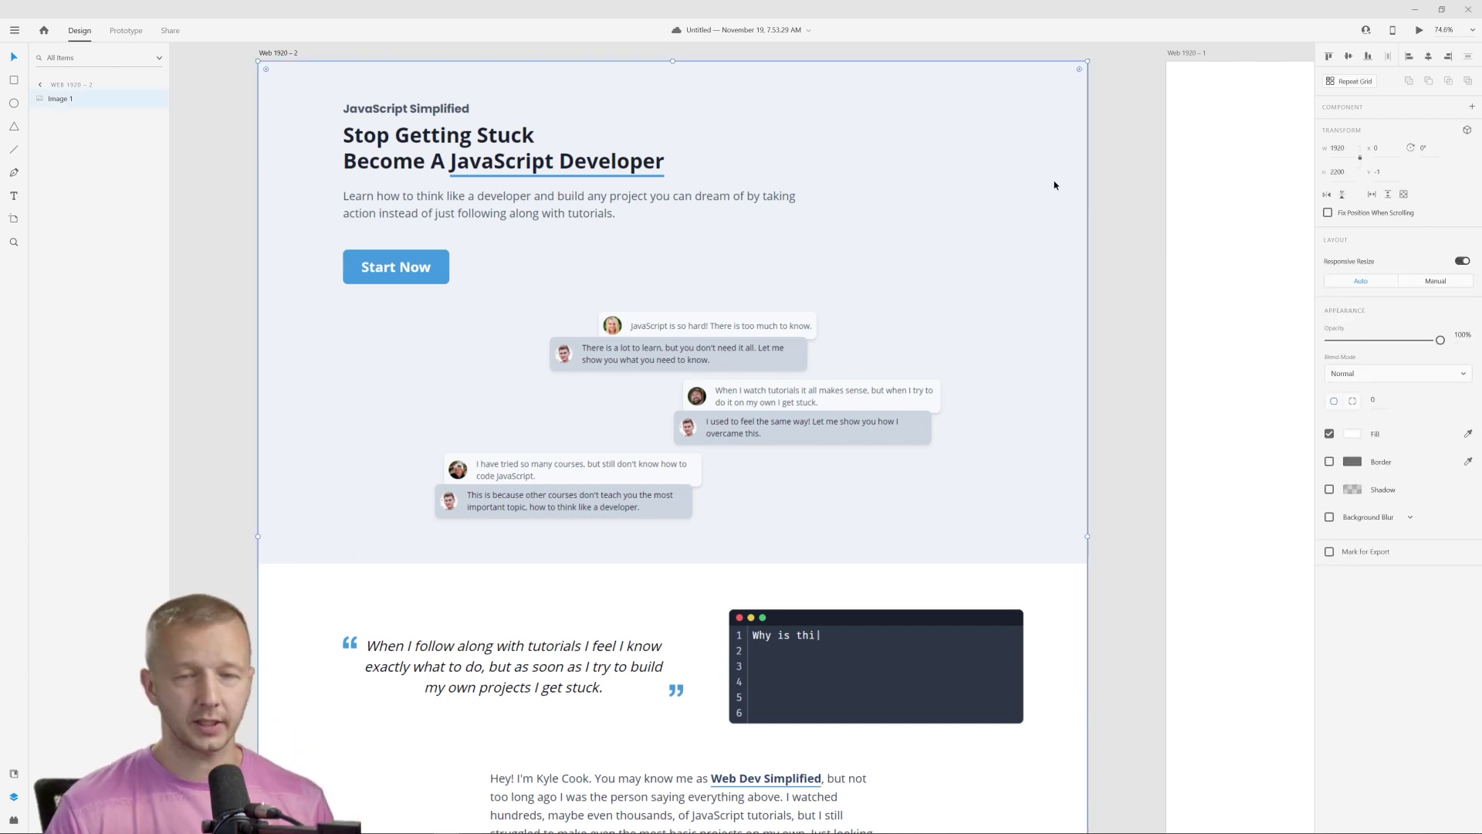
left_click(1138, 229)
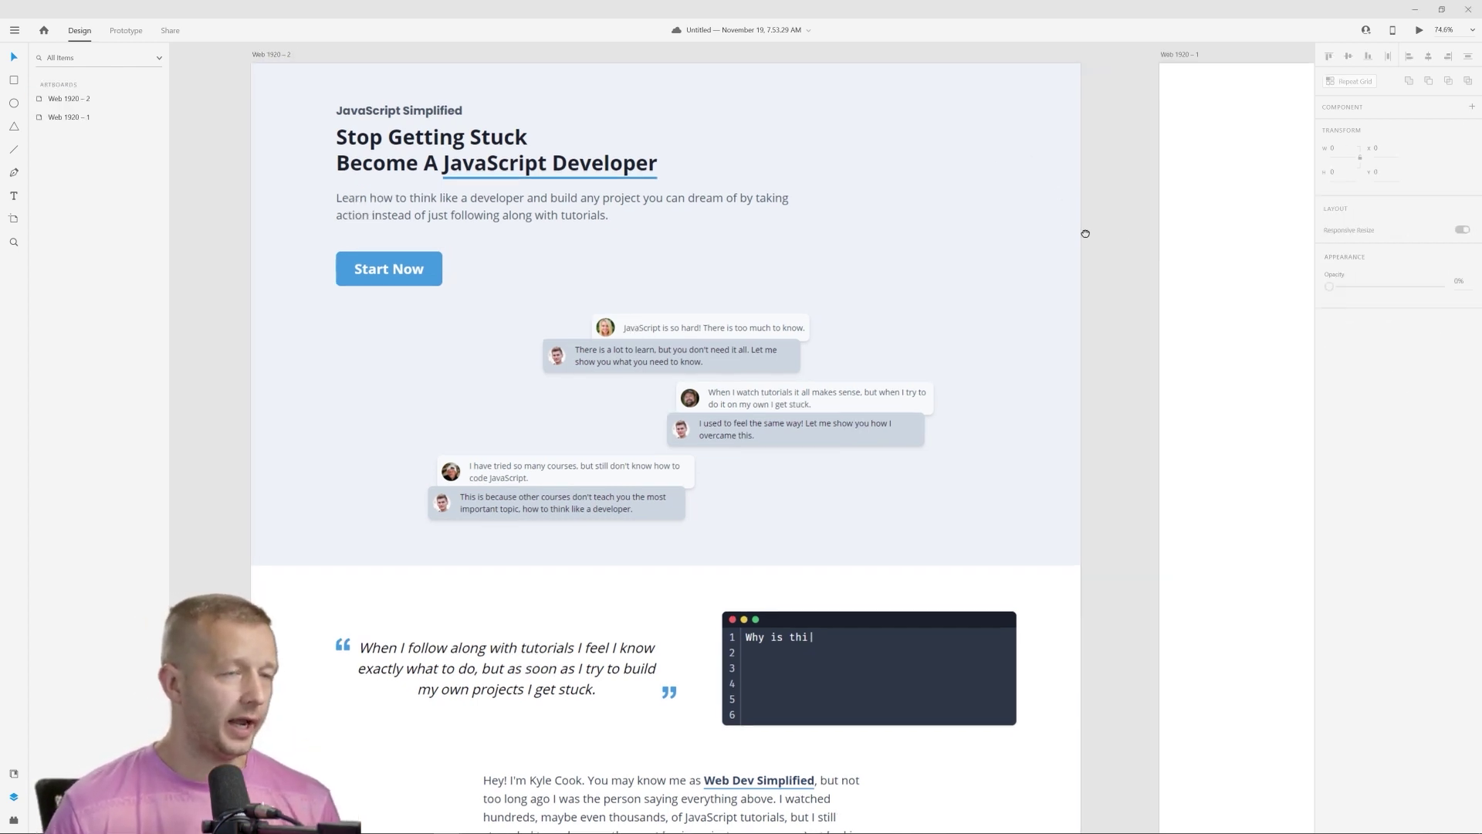
scroll(1138, 229, "right", 10)
scroll(692, 313, "down", 5)
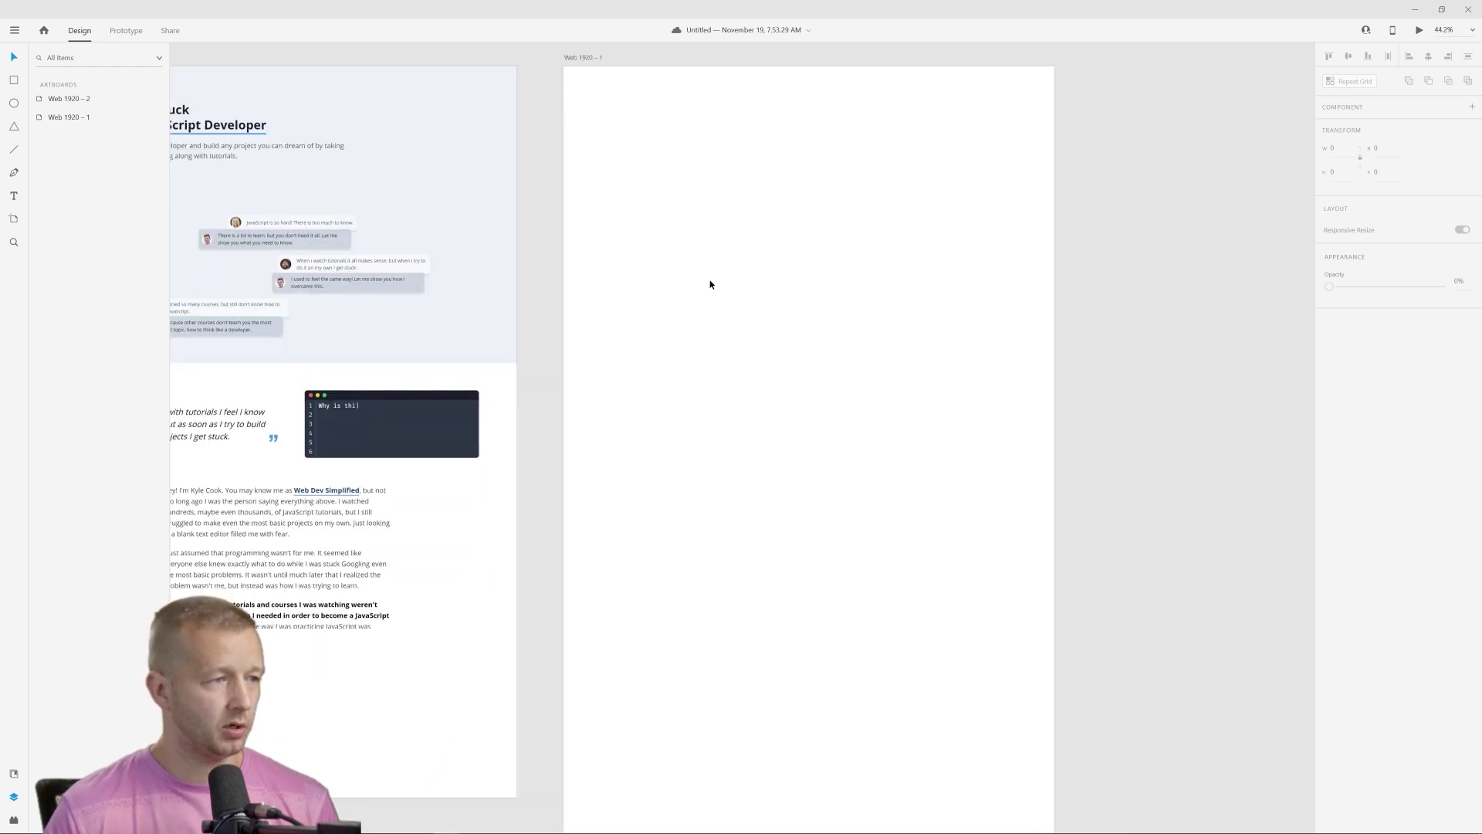
left_click_drag(671, 271, 688, 272)
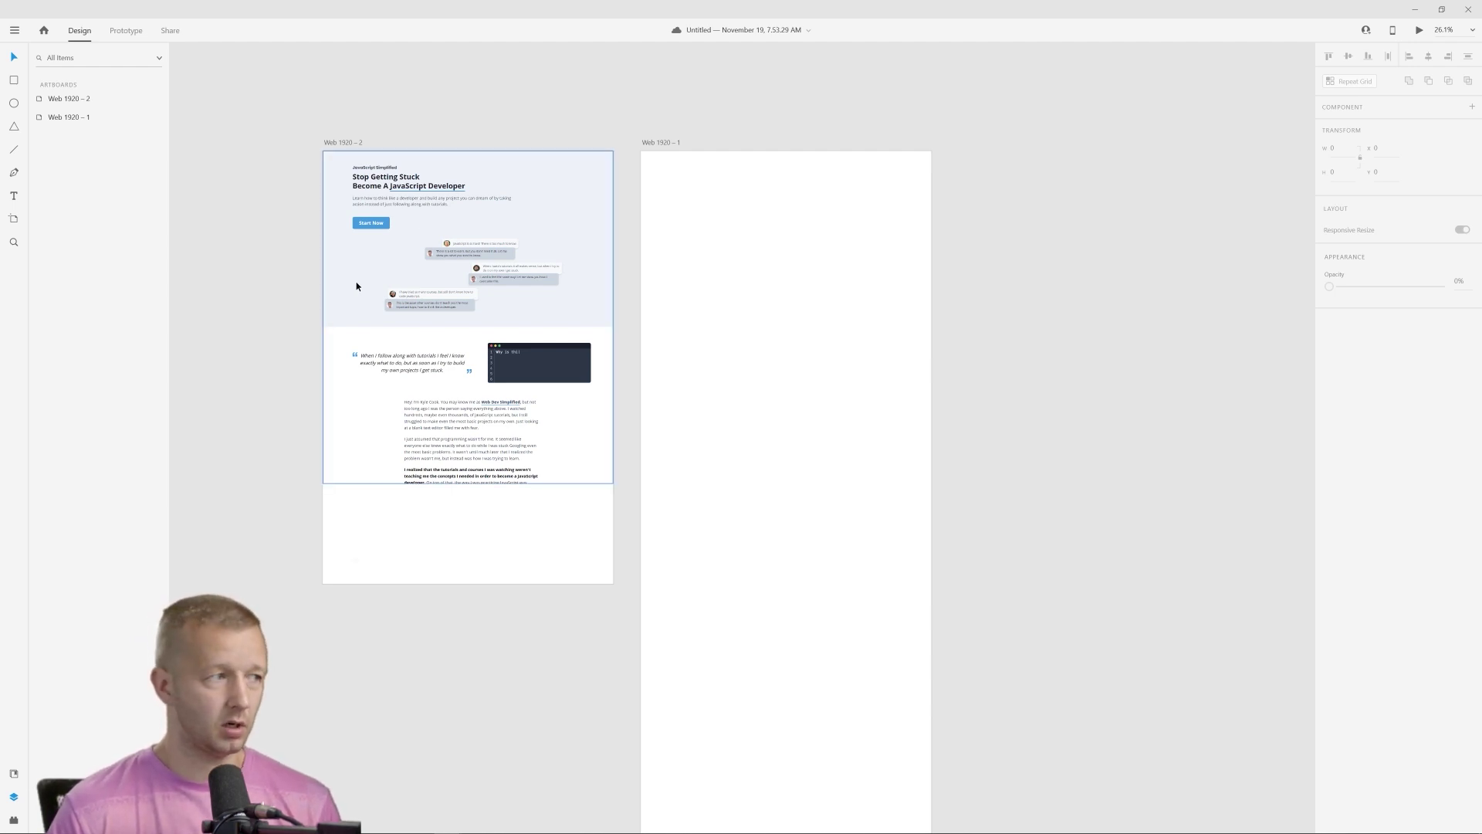
scroll(357, 287, "up", 3)
scroll(402, 262, "up", 1)
scroll(447, 242, "up", 1)
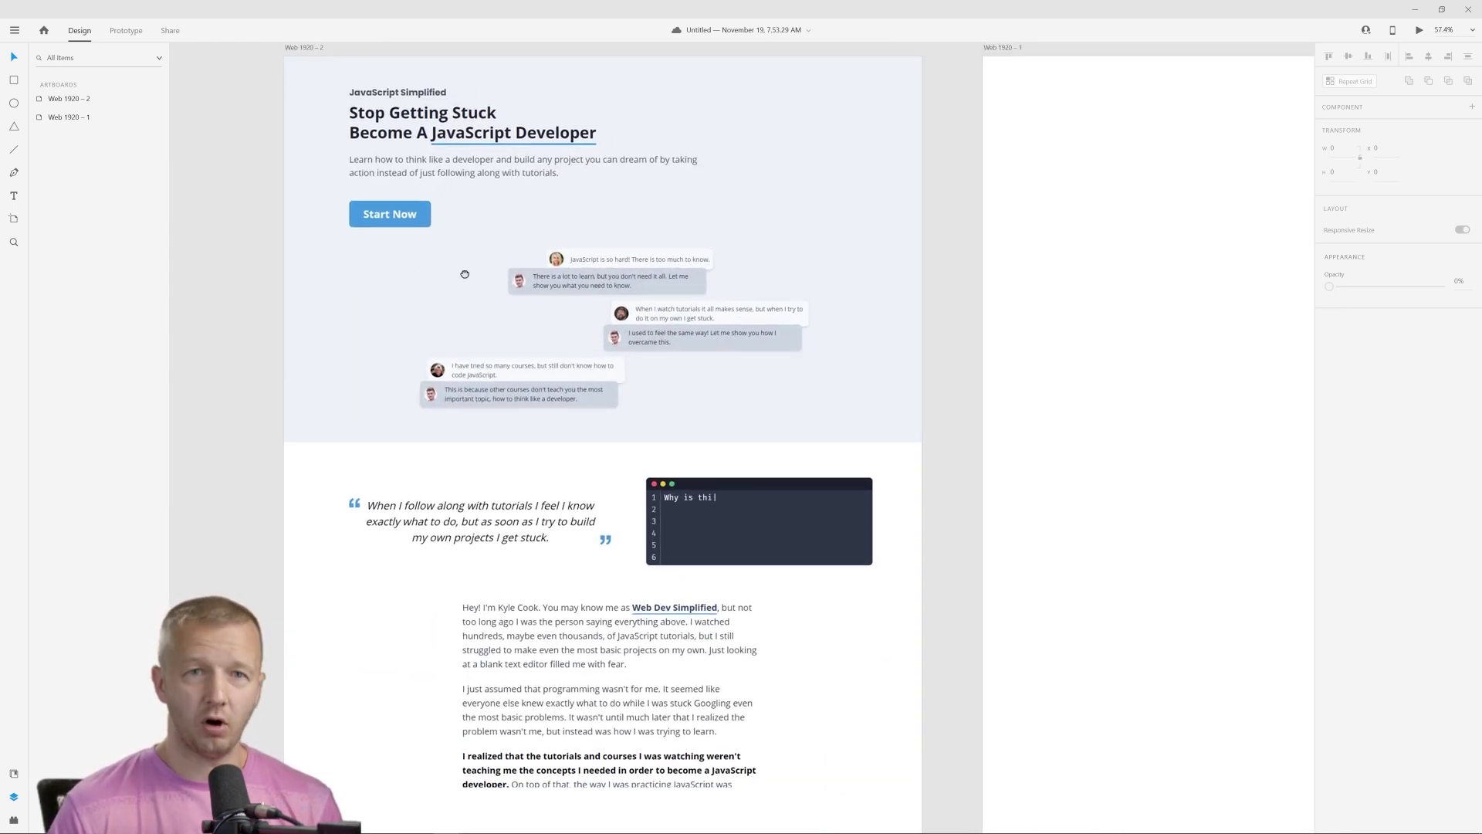
scroll(550, 225, "up", 3)
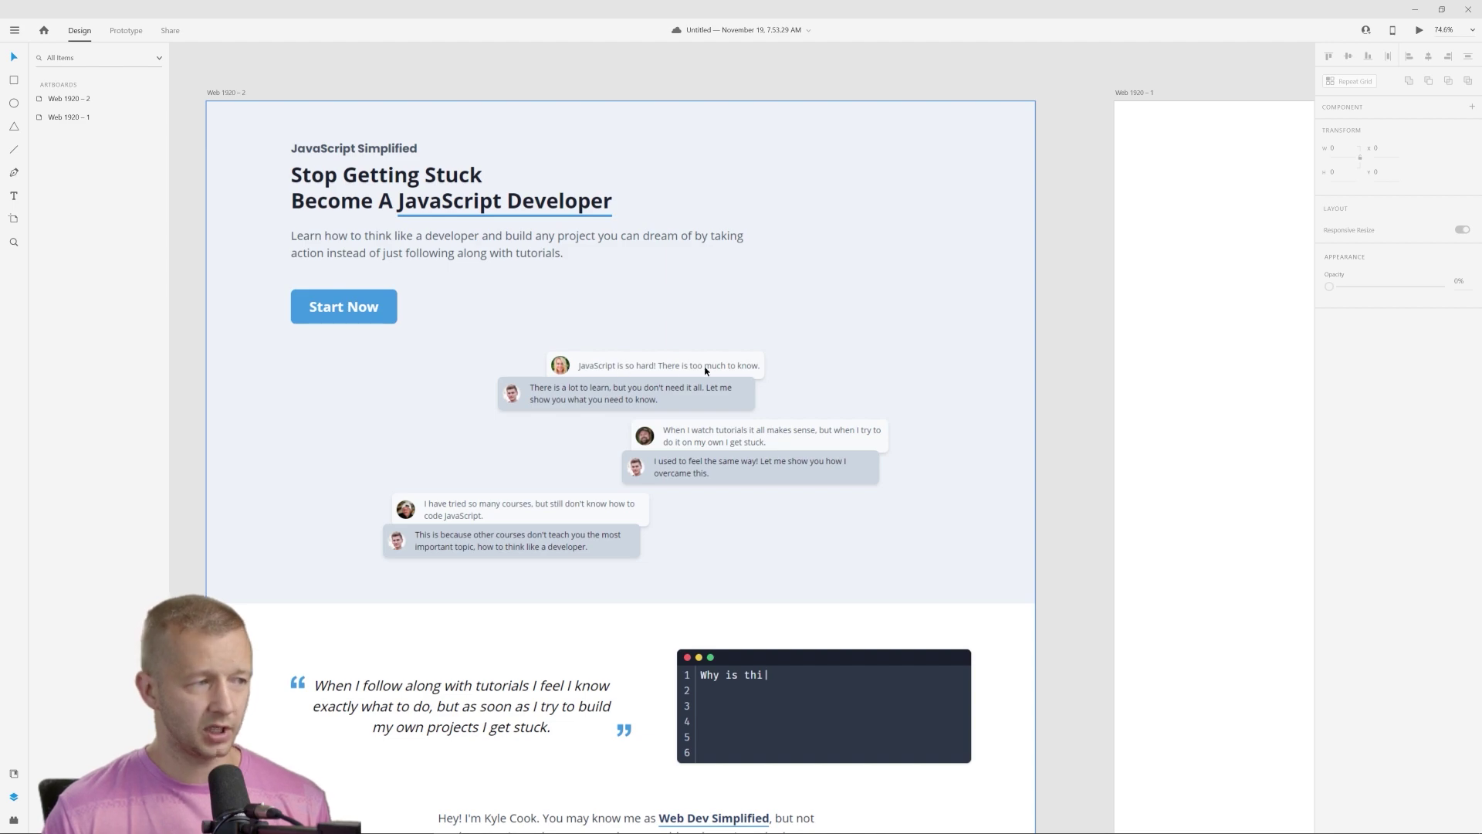
Fill the Web 1920 – 1 artboard with the original hero's light blue using the eyedropper.
scroll(705, 371, "up", 5)
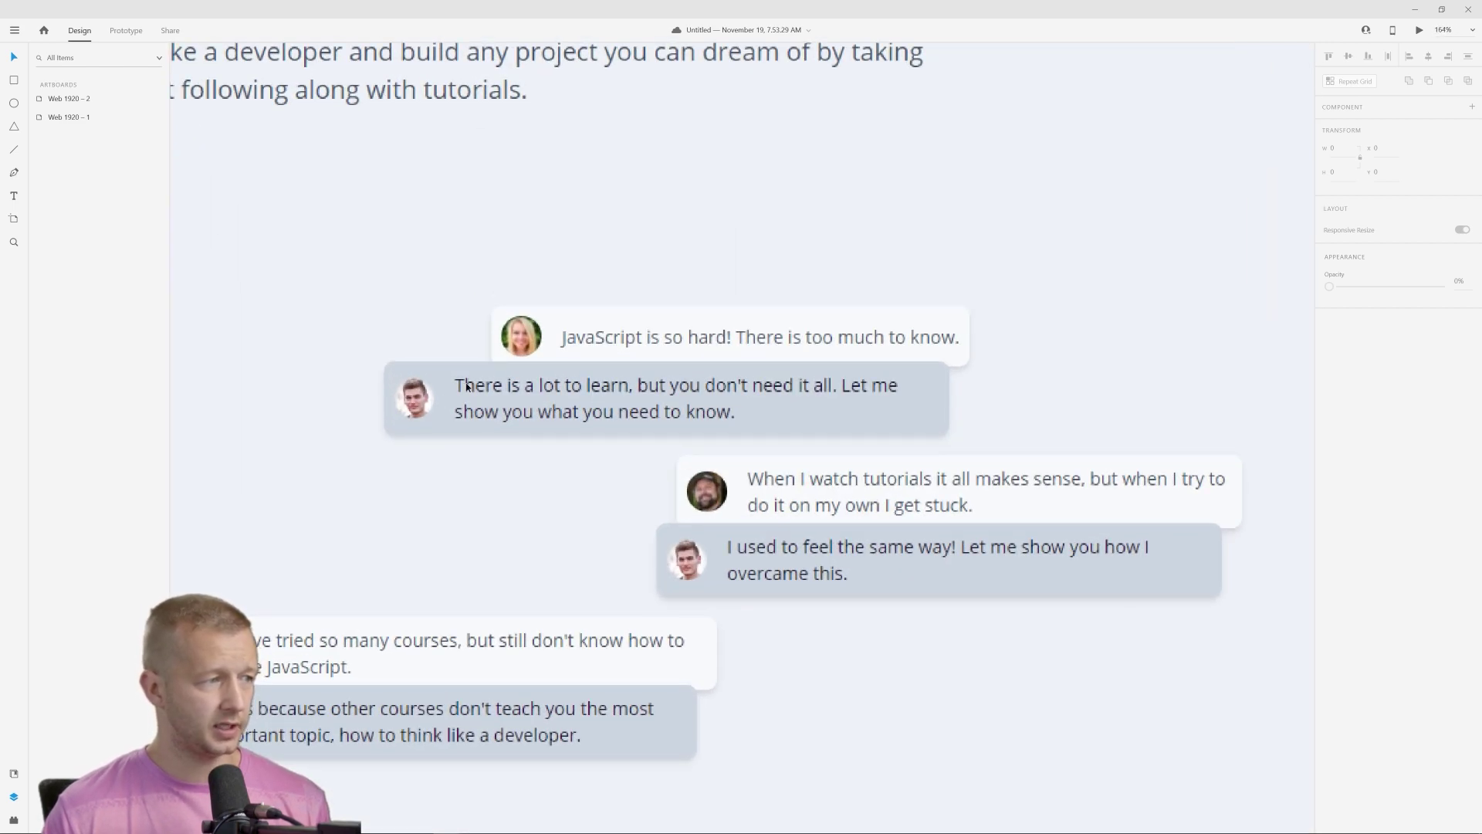
scroll(689, 445, "down", 5)
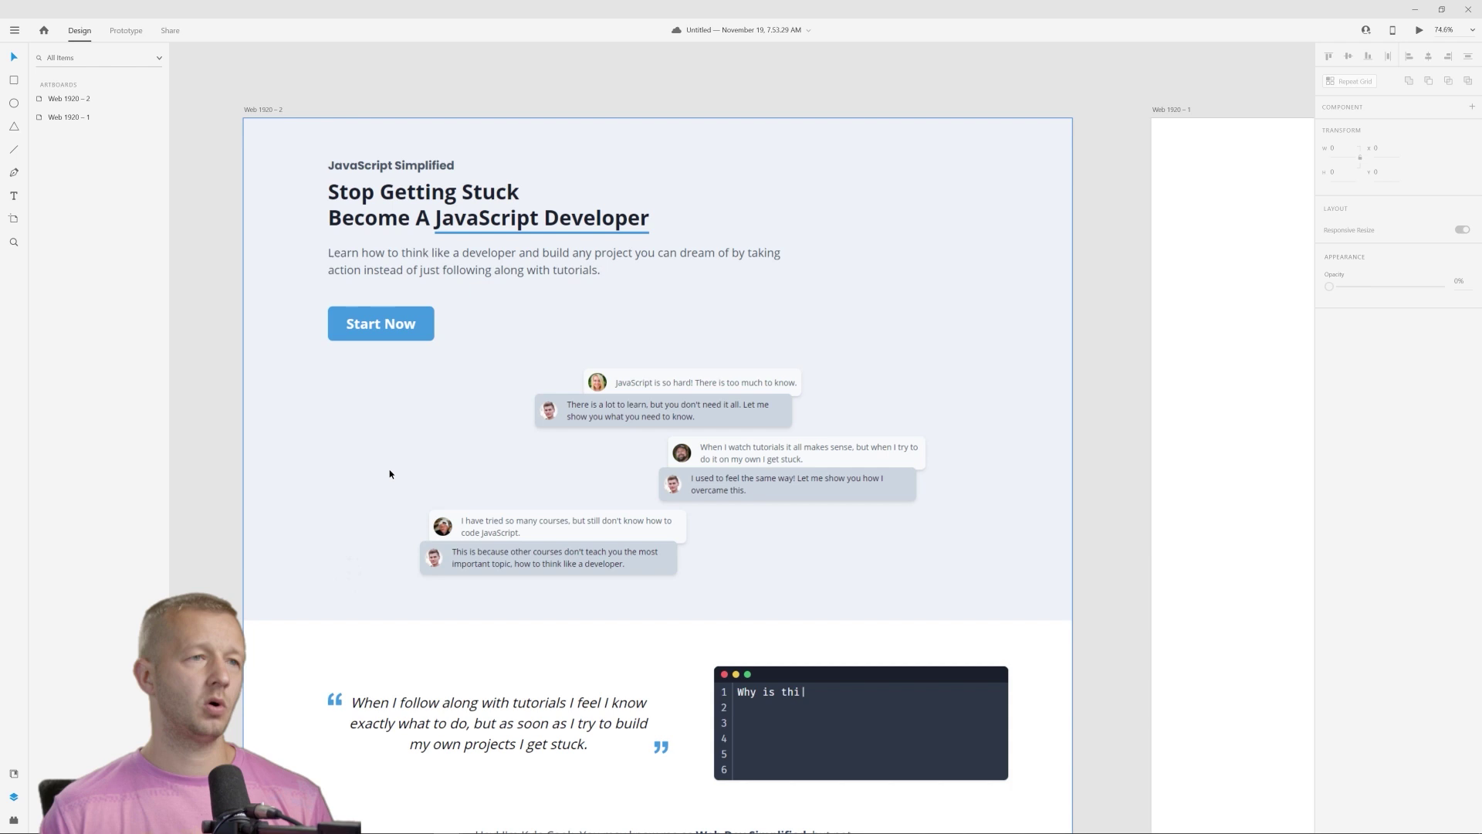
scroll(1016, 403, "down", 2)
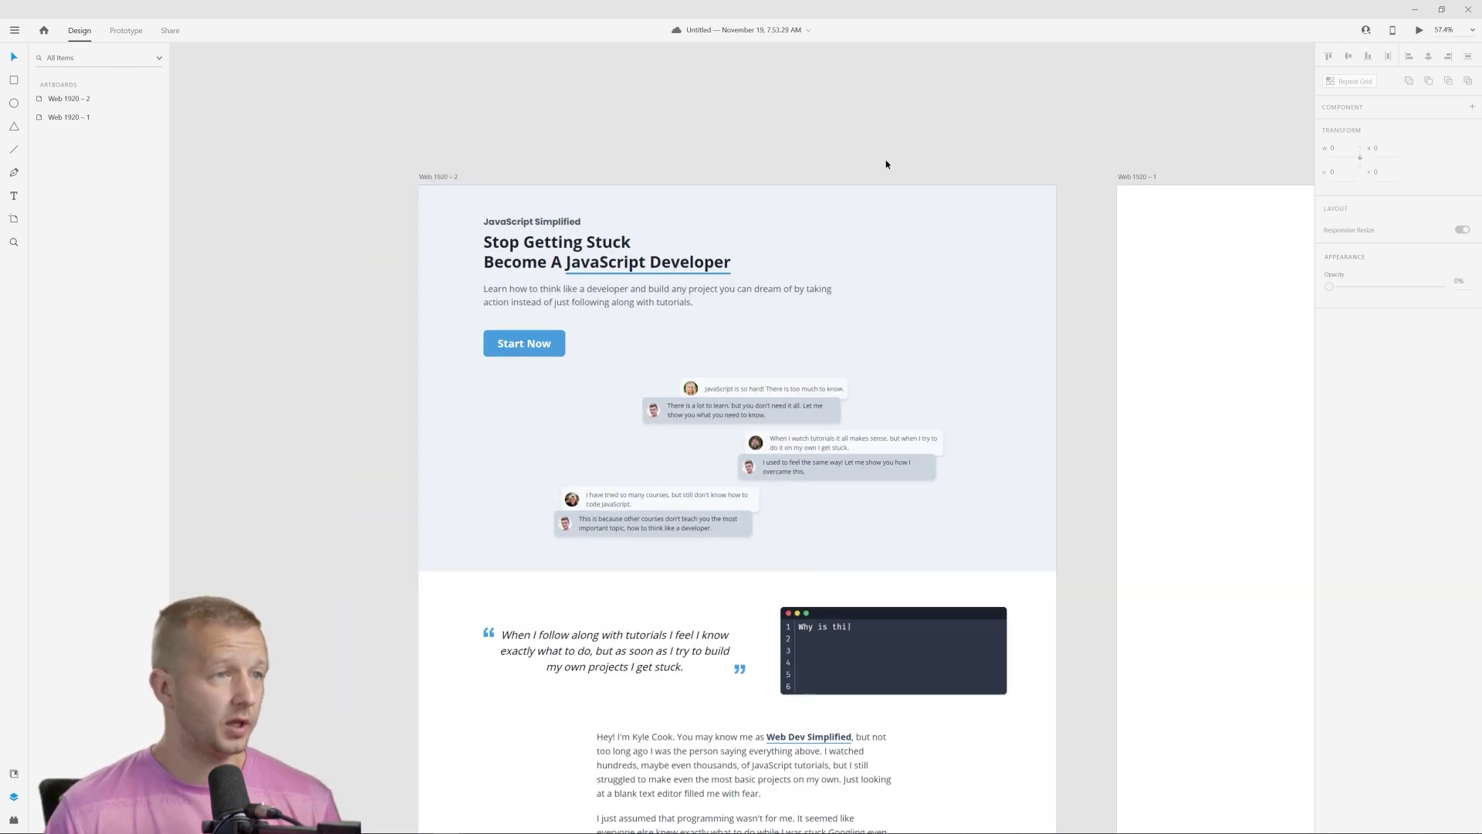
left_click_drag(887, 160, 713, 158)
left_click(799, 160)
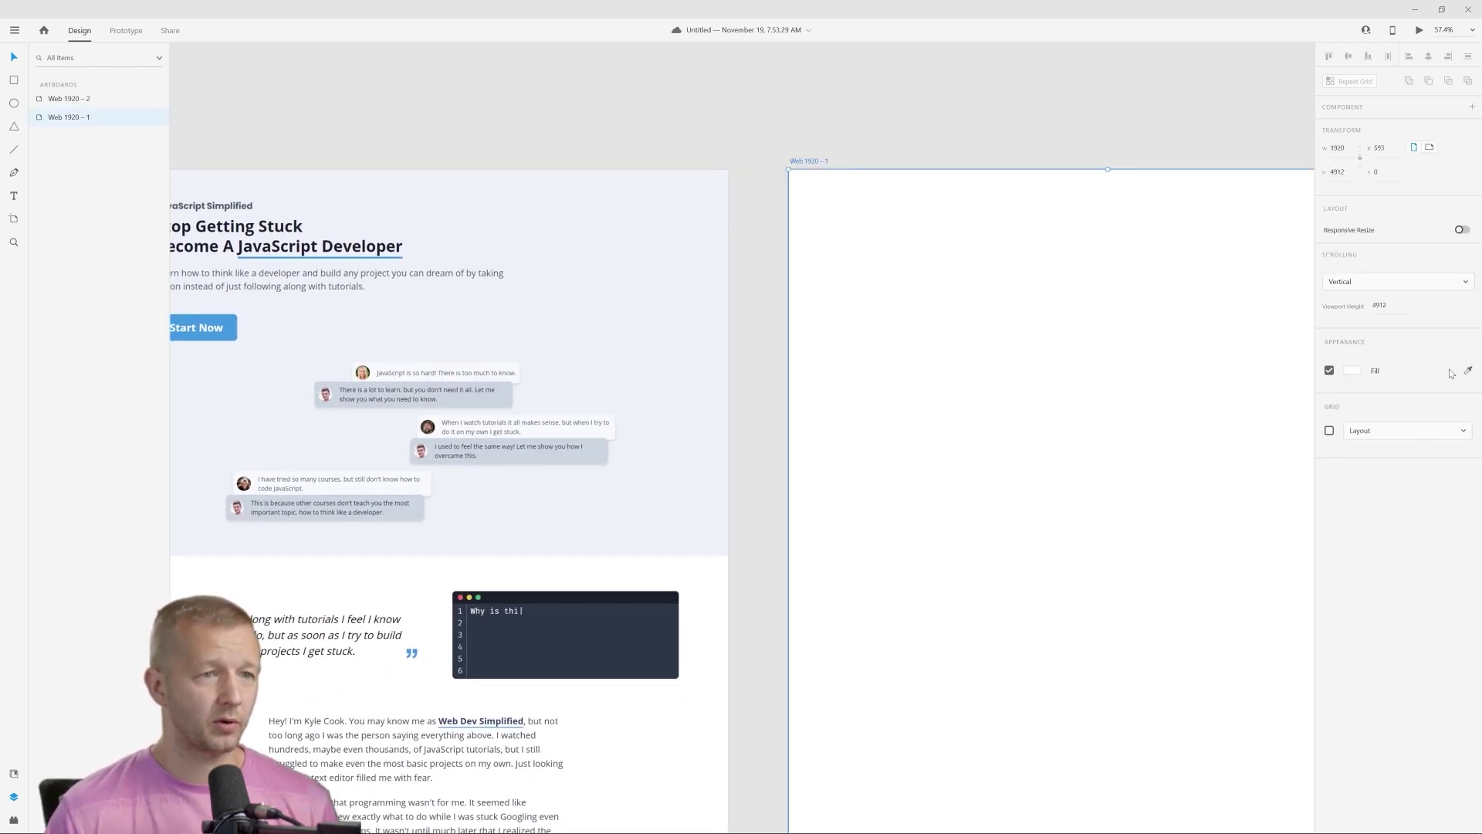
key("i")
left_click(662, 275)
Save the design file.
scroll(520, 142, "left", 5)
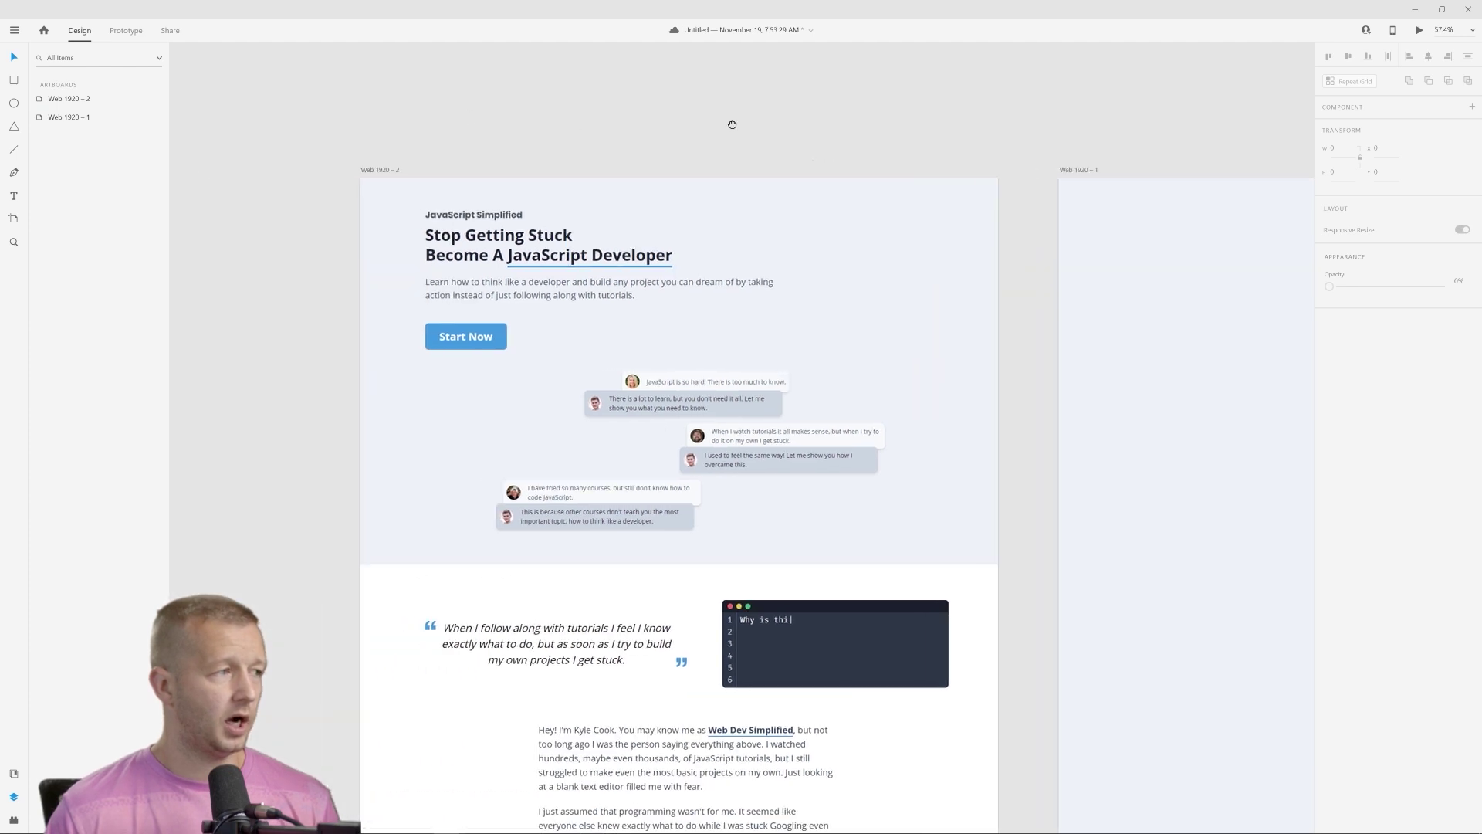
scroll(592, 233, "up", 2)
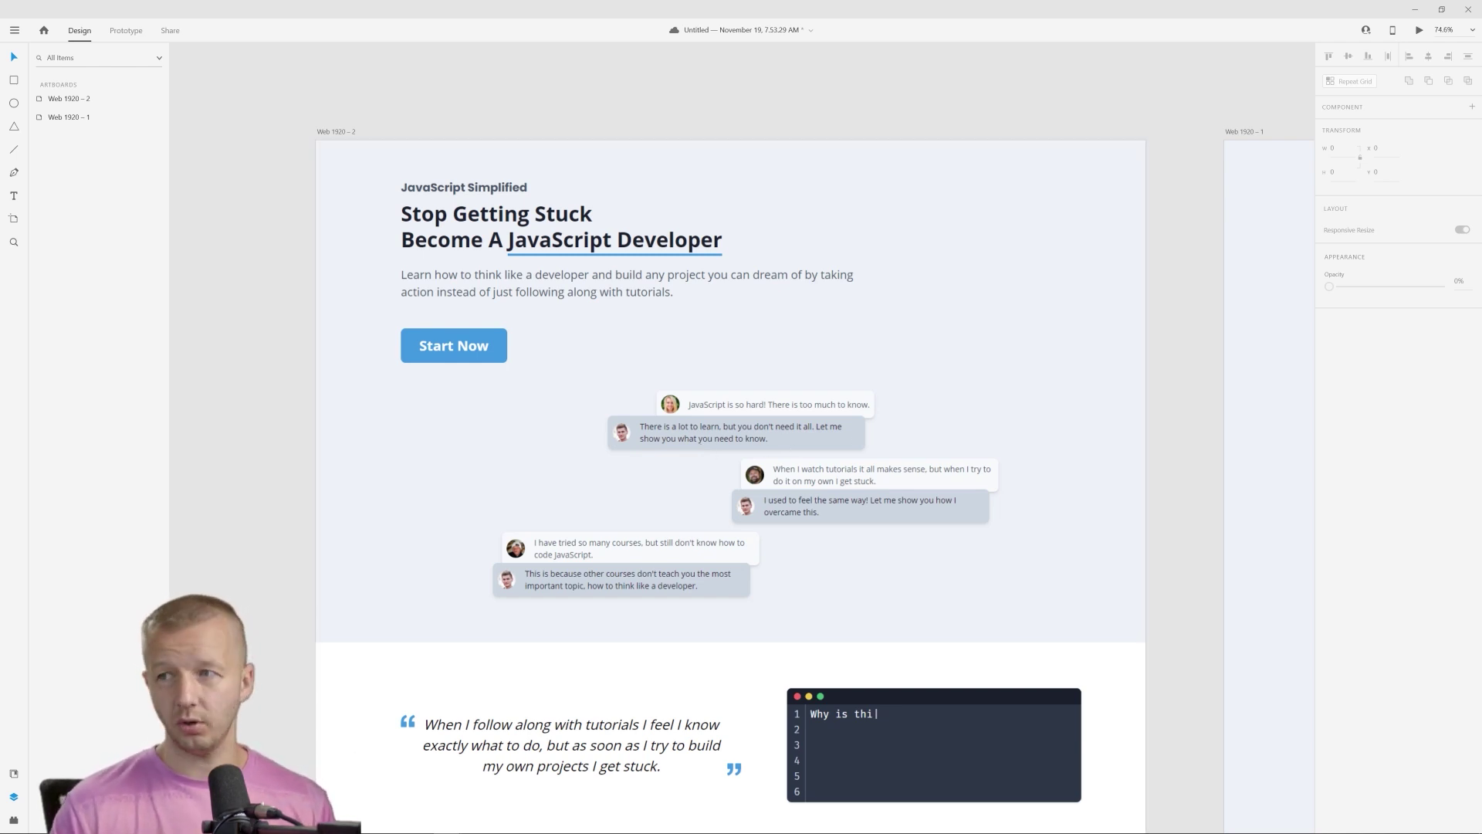
key("ctrl+s")
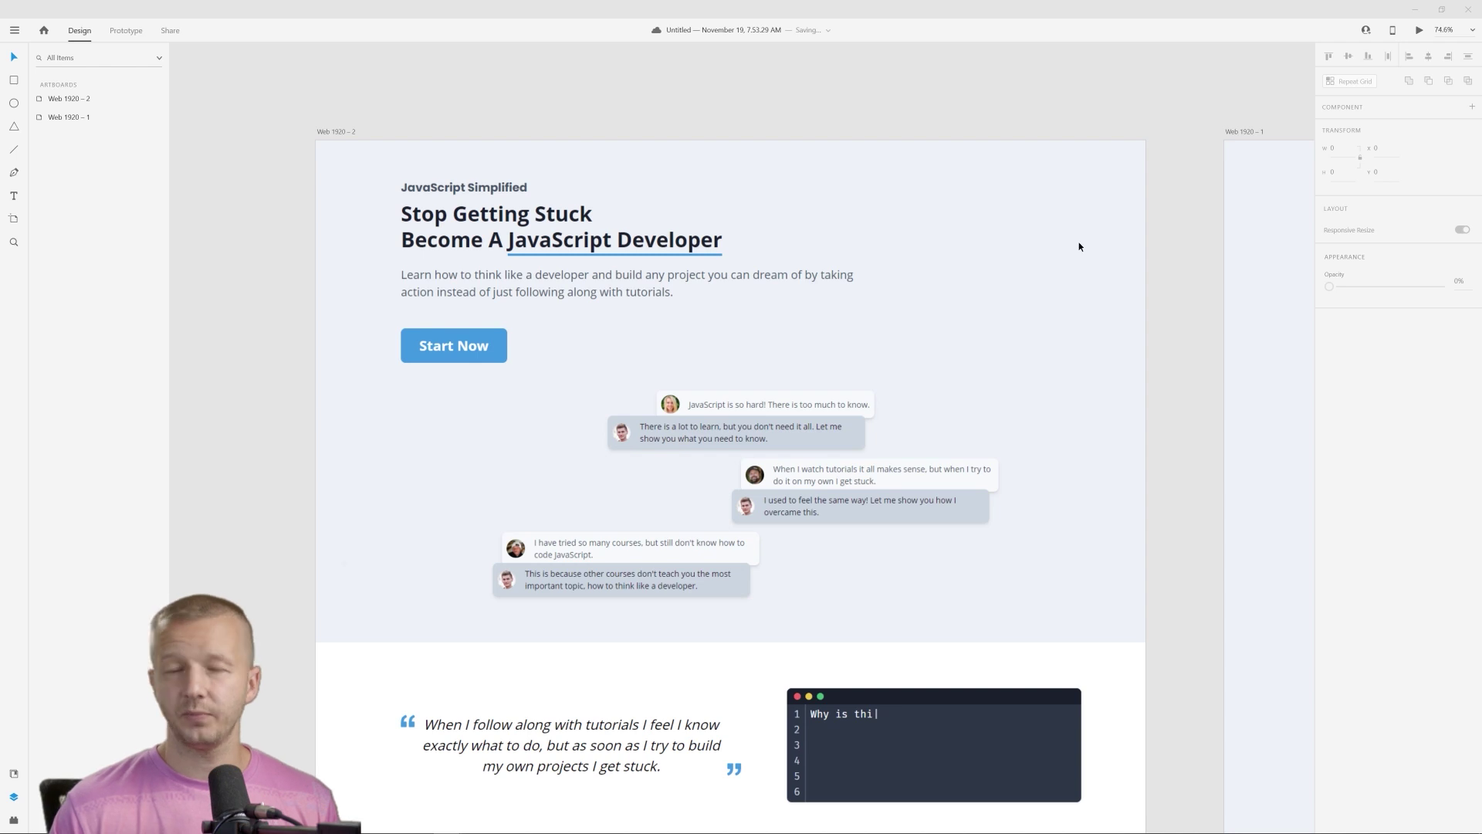
Paste the centred hero label, headline and subtitle onto the Web 1920 – 1 artboard.
left_click(953, 229)
scroll(917, 242, "right", 10)
left_click(746, 257)
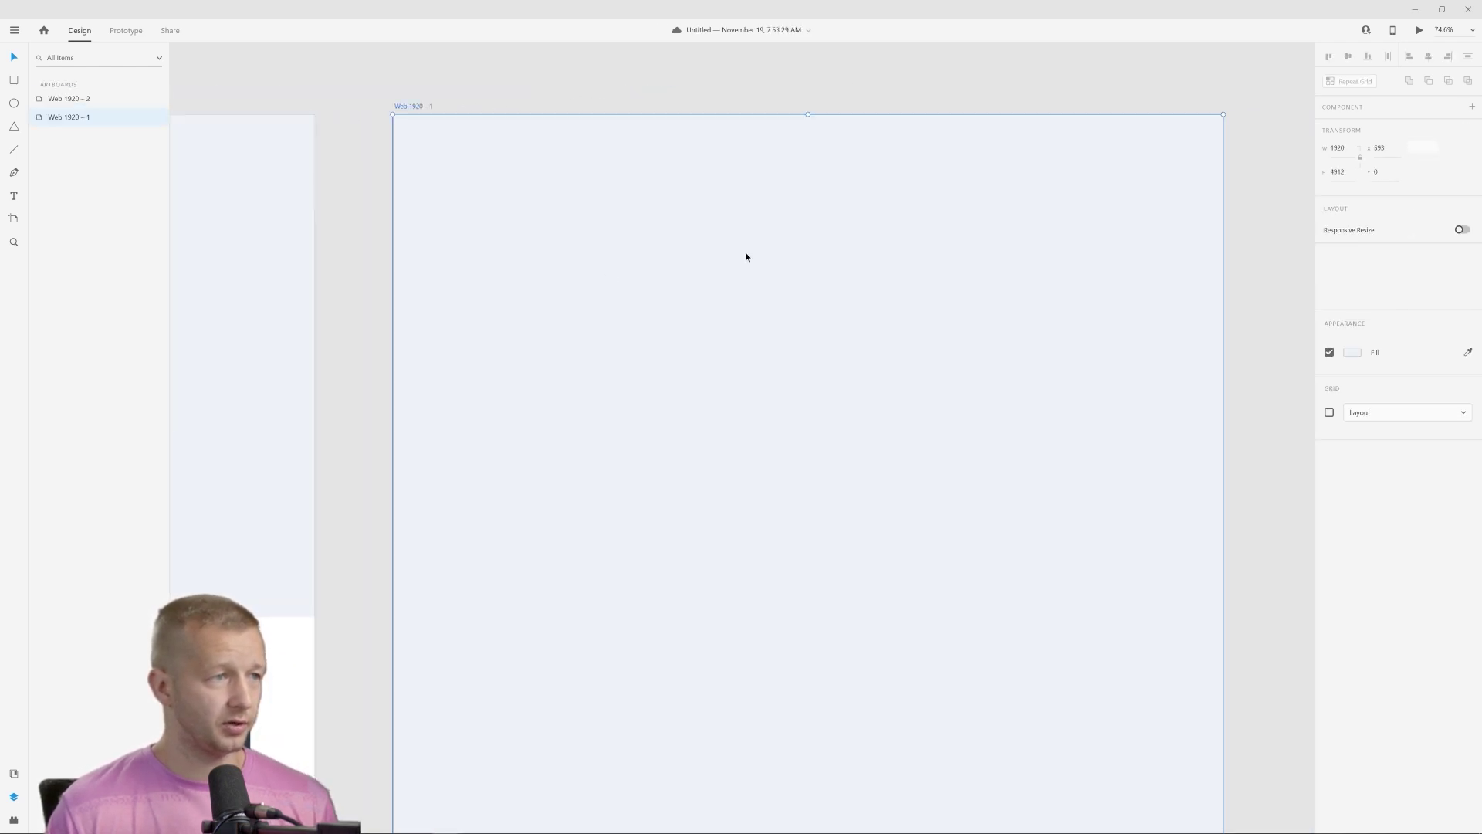
key("ctrl+v")
left_click(918, 139)
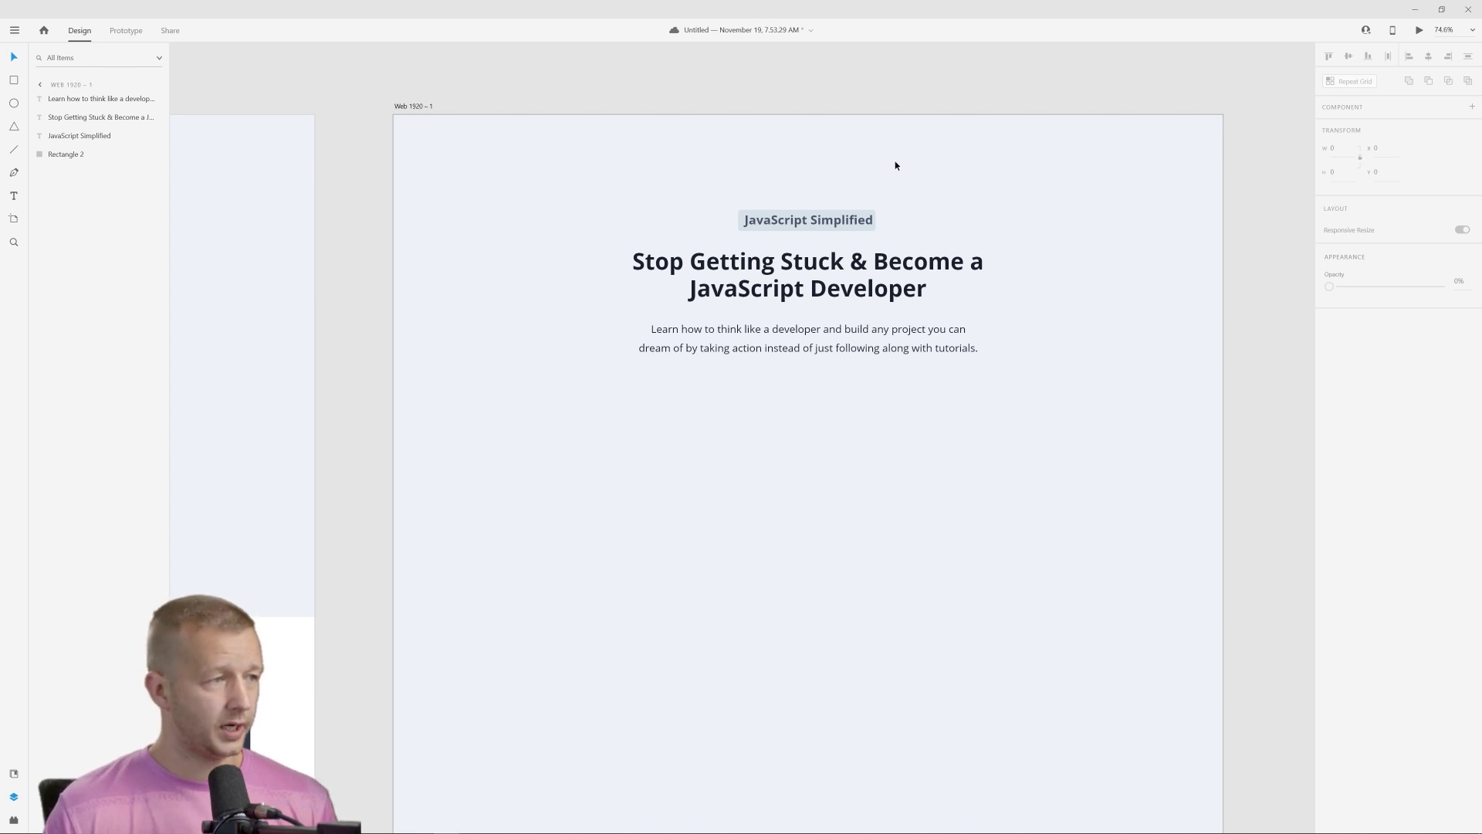
Turn off the fill of the box behind the 'JavaScript Simplified' label.
scroll(884, 162, "down", 3)
scroll(817, 188, "left", 5)
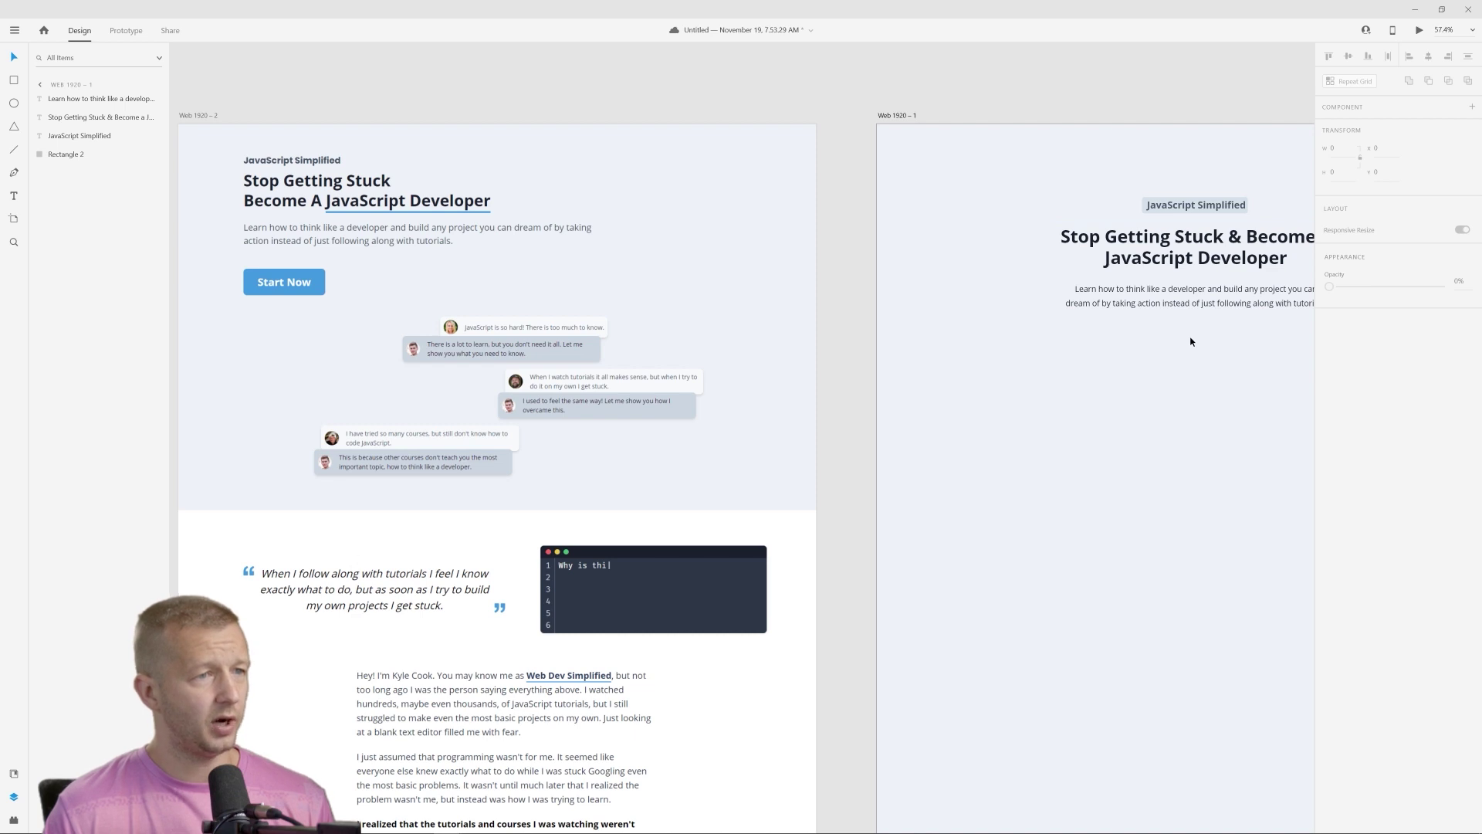
scroll(1260, 232, "up", 5)
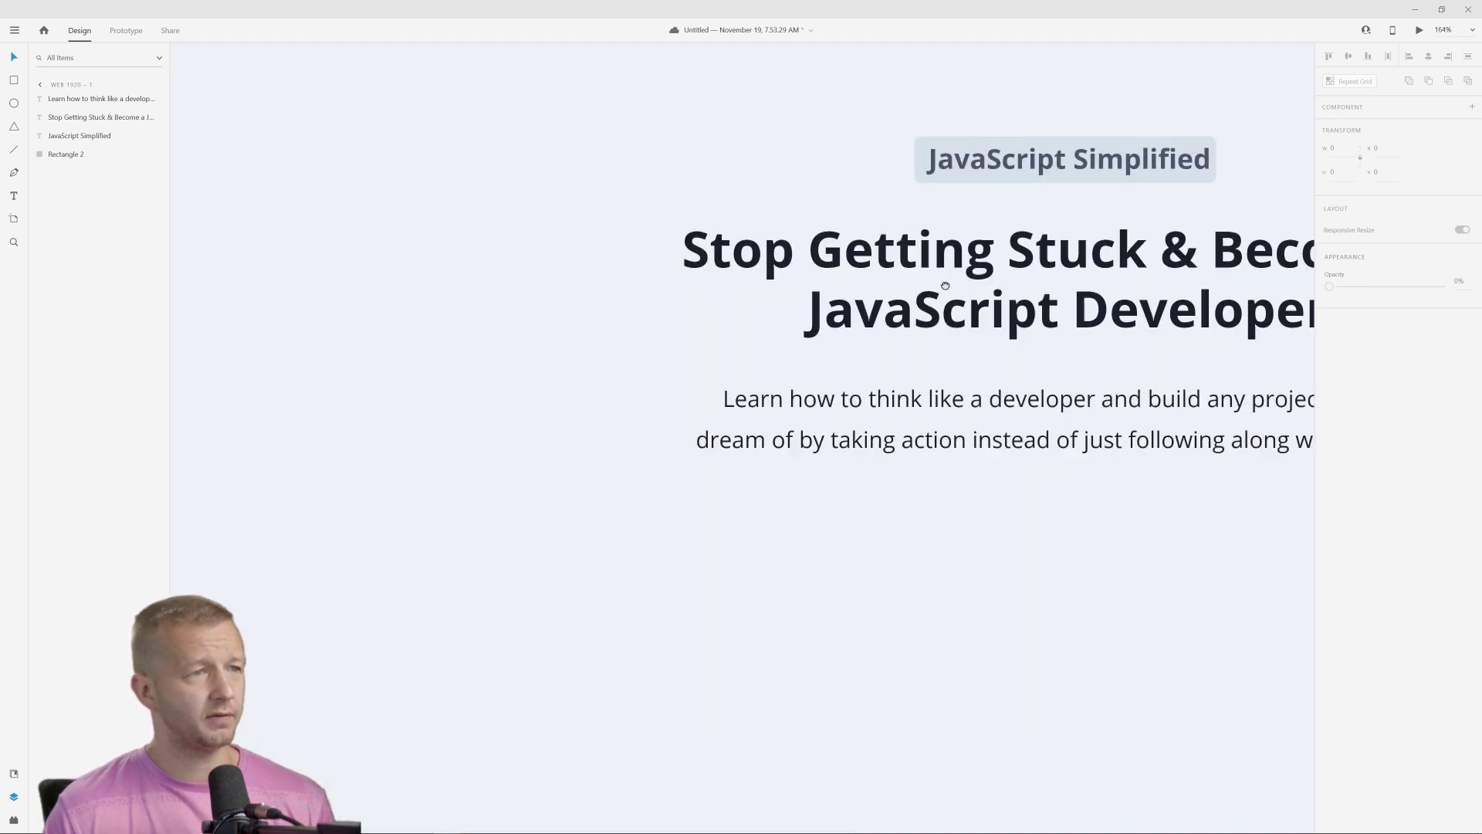
scroll(862, 252, "right", 3)
left_click(849, 240)
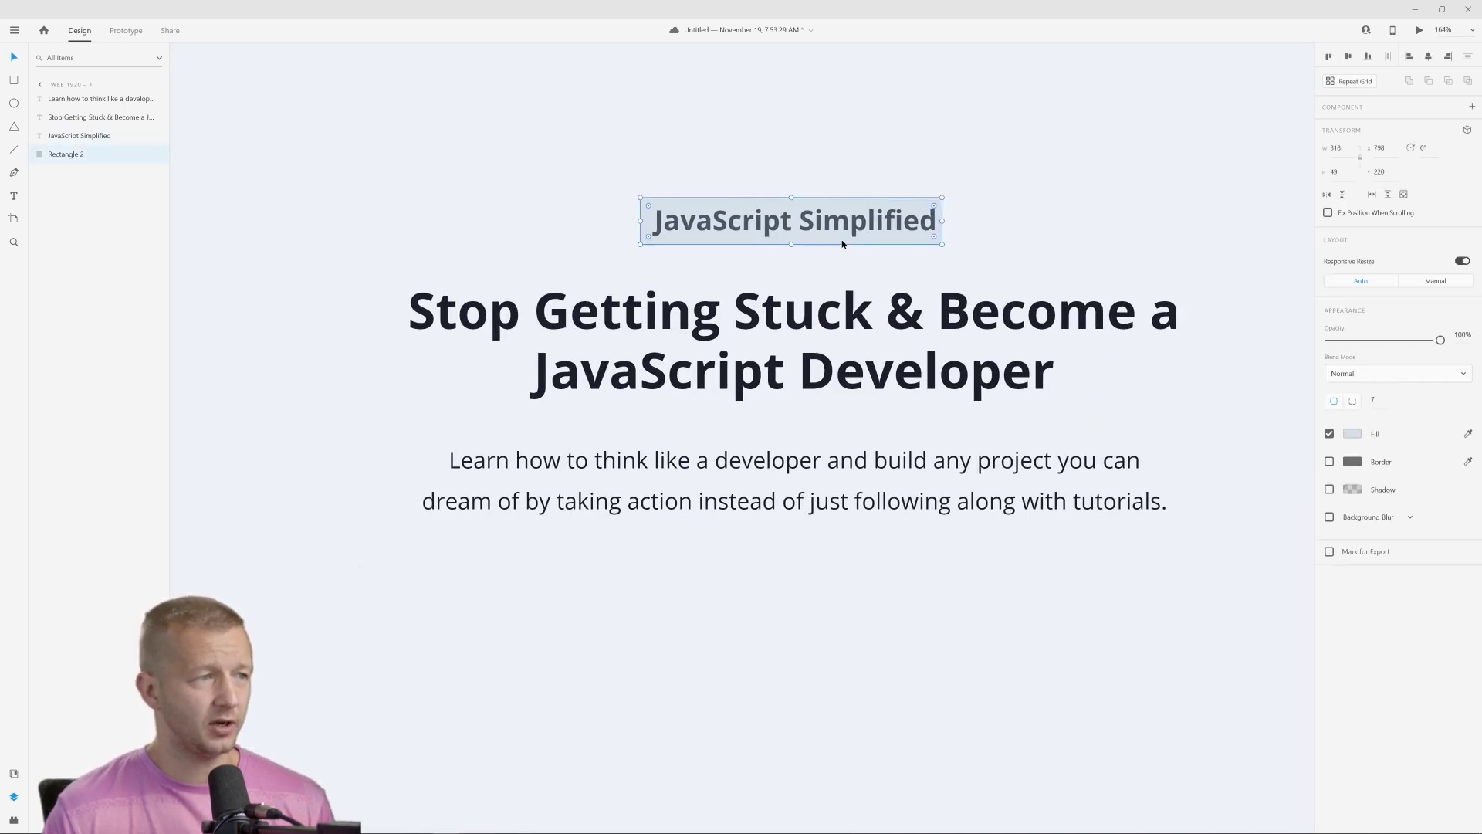
left_click(845, 258)
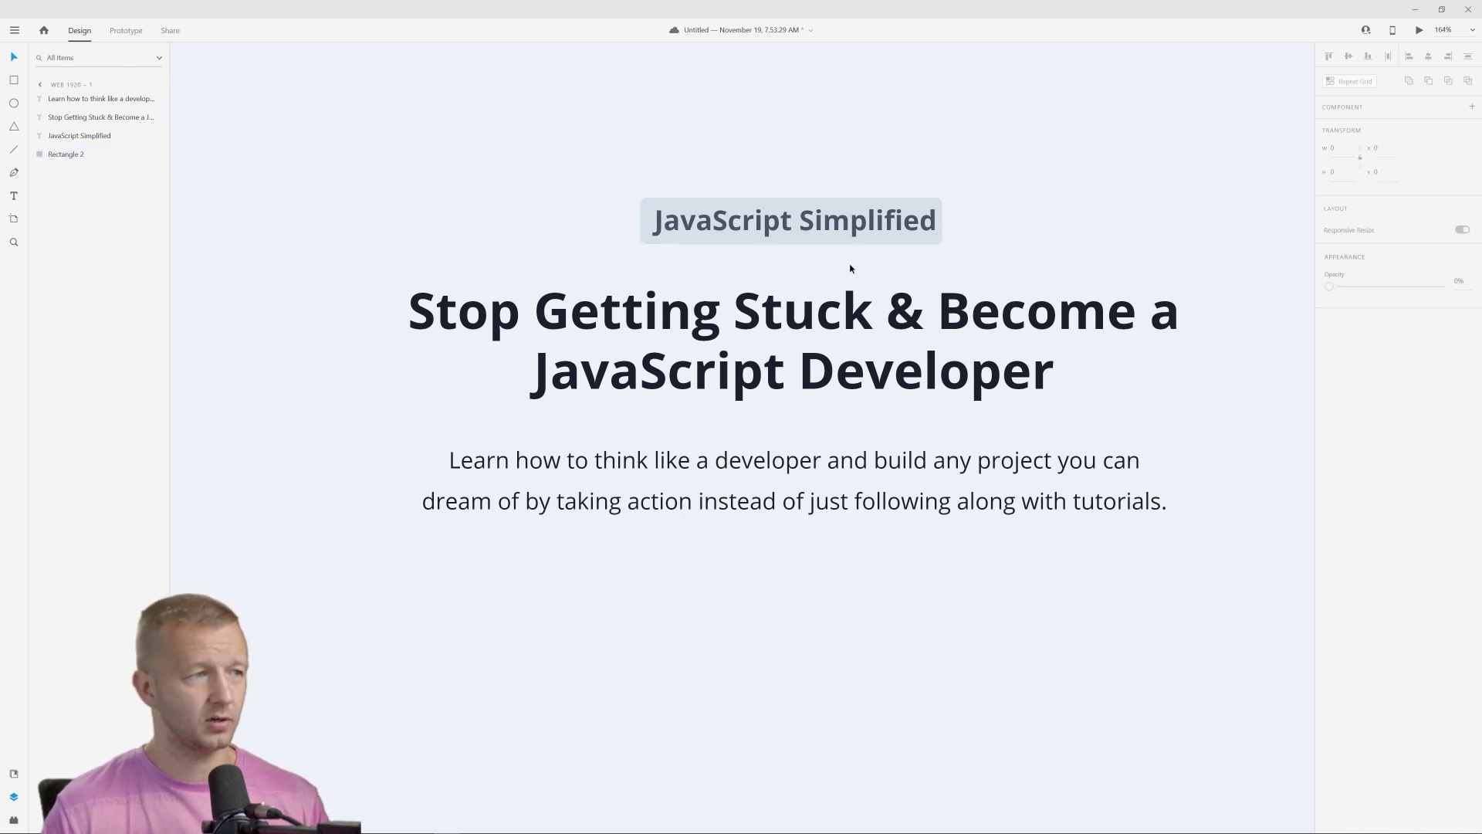
left_click(820, 244)
scroll(1081, 293, "down", 3)
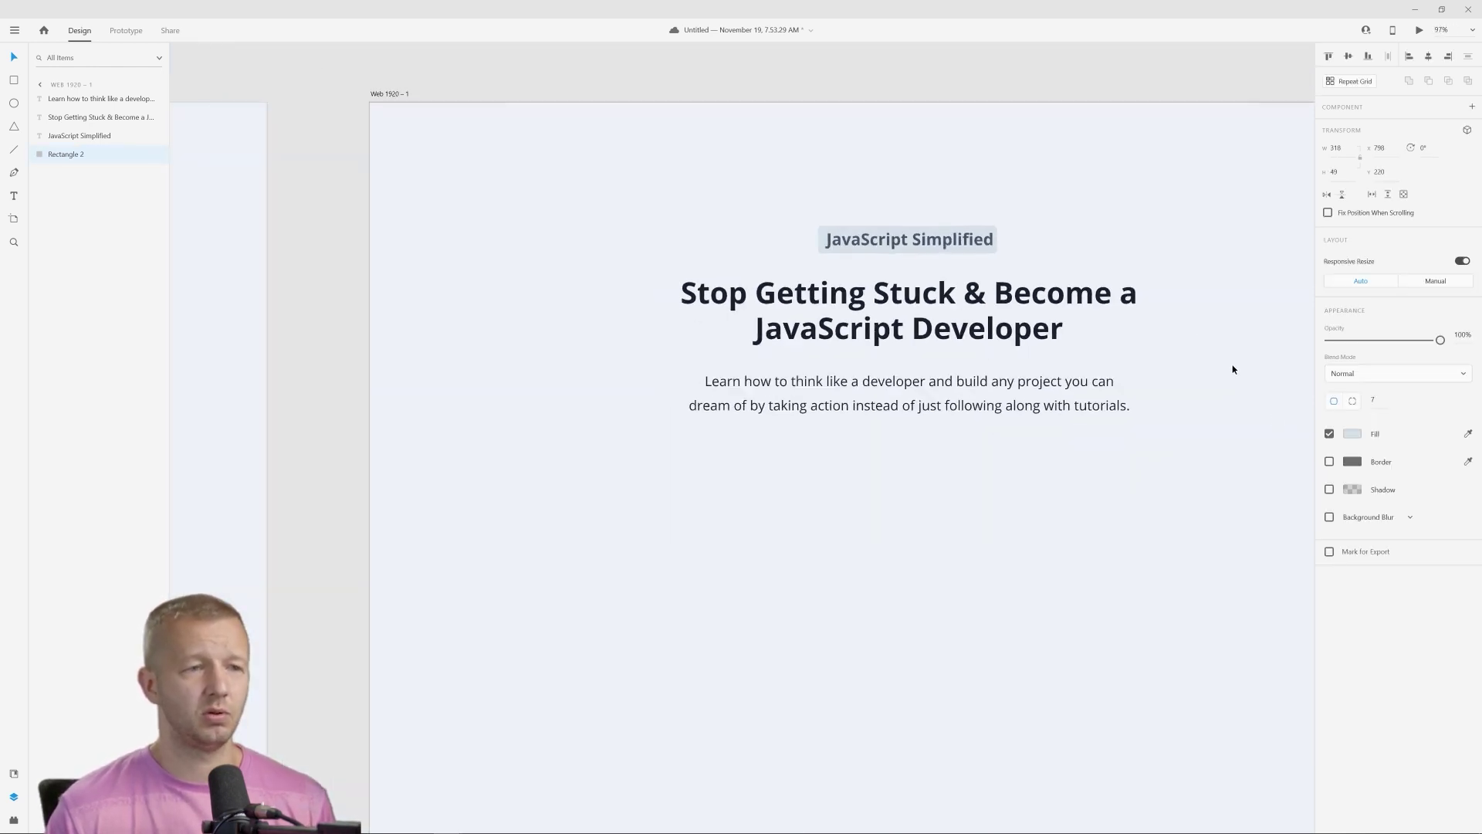
left_click(1330, 434)
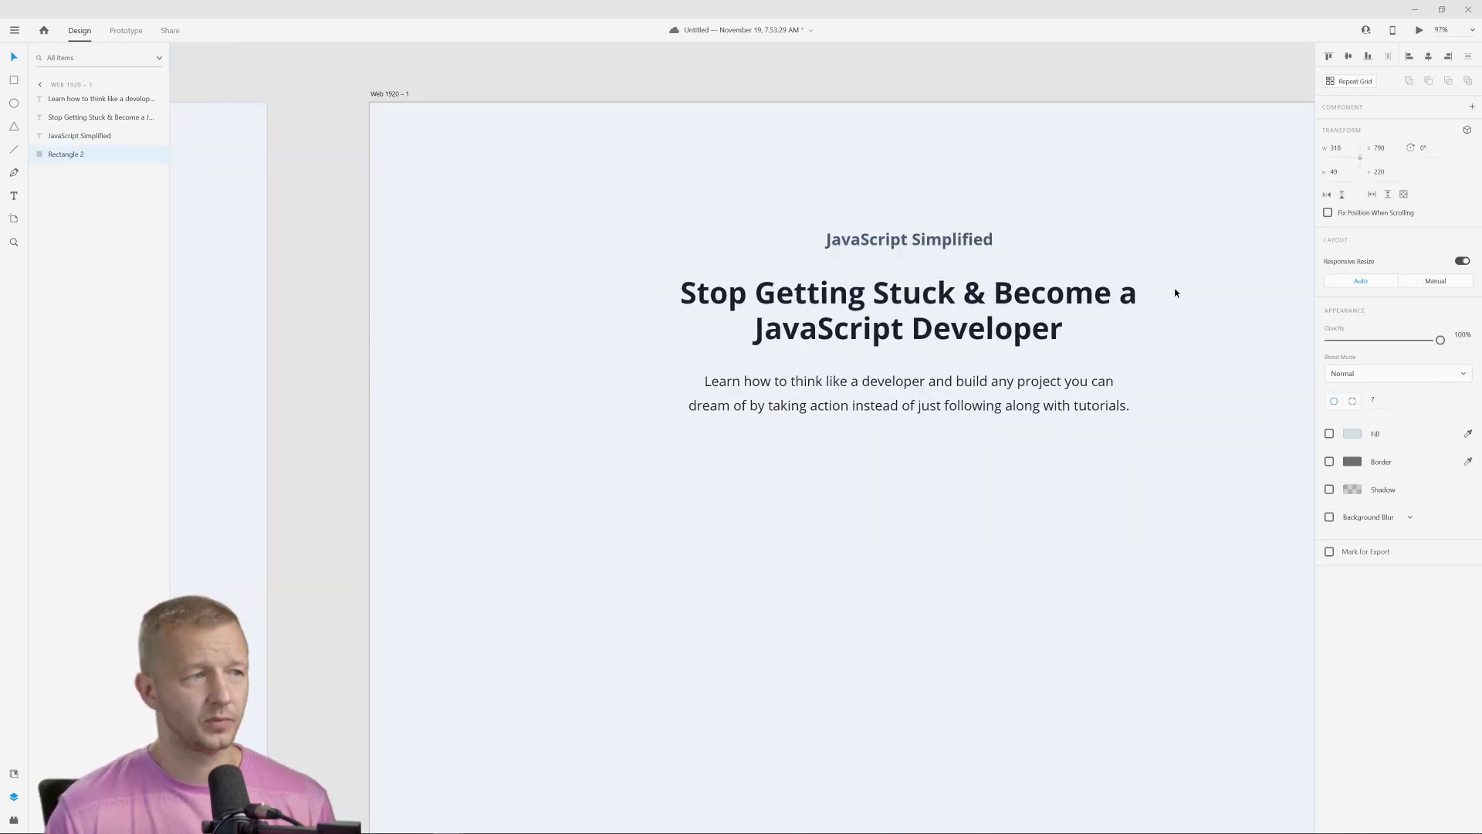
left_click(1134, 237)
scroll(1031, 263, "down", 5)
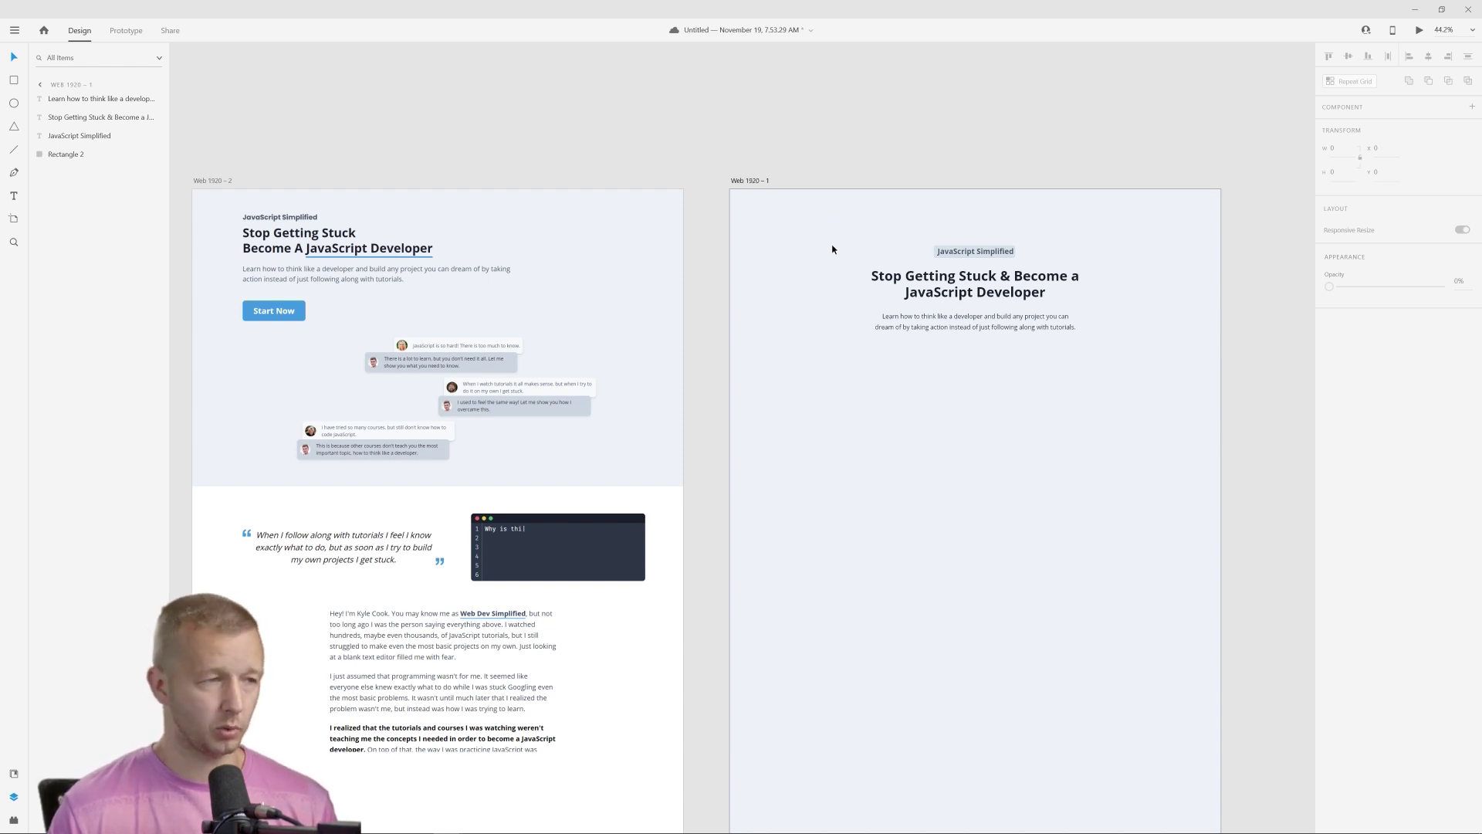
Edit the main heading's 'JavaScript Developer' line.
scroll(853, 232, "left", 2)
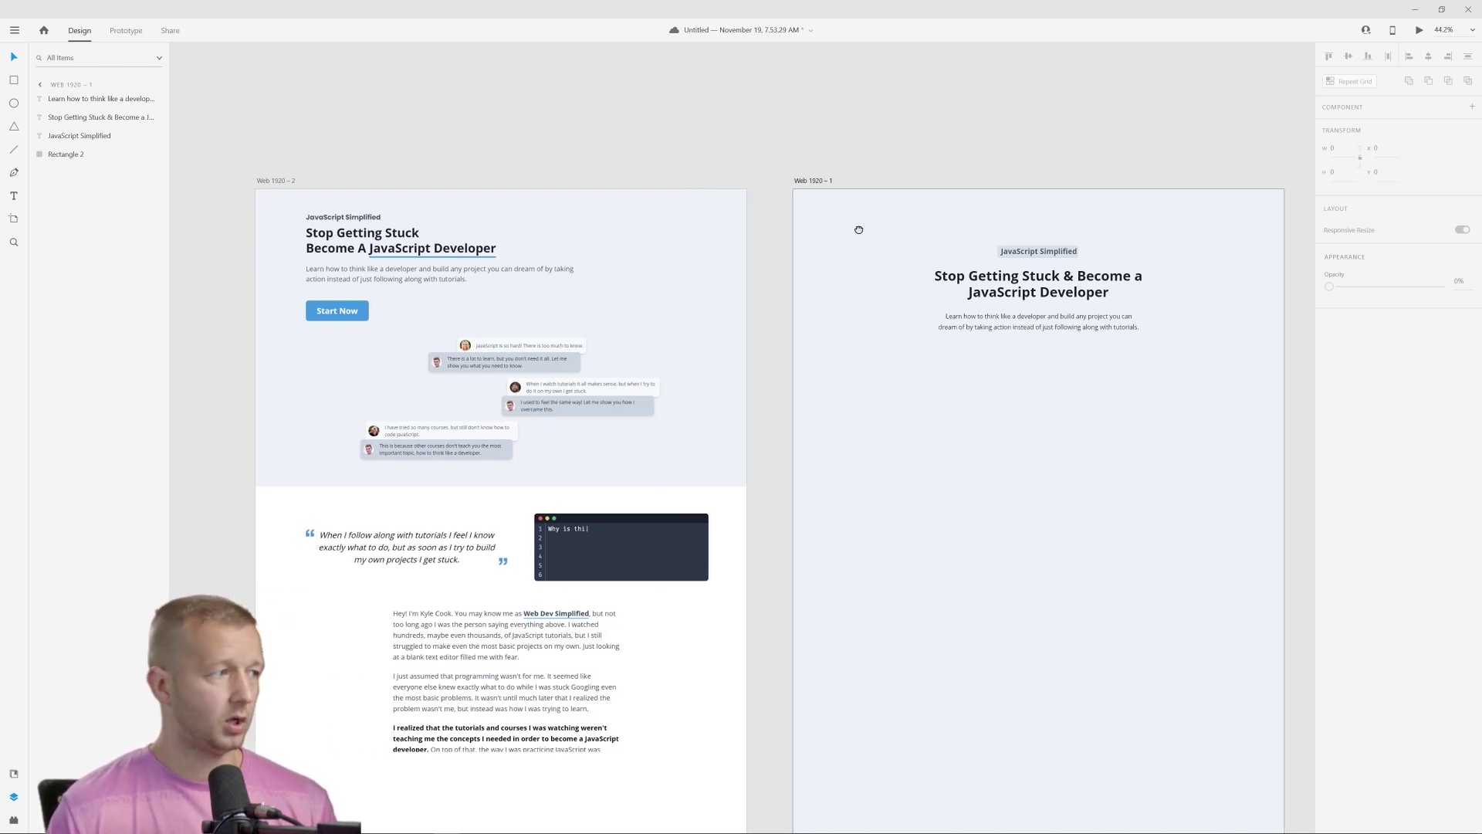
double_click(1056, 293)
left_click(989, 292)
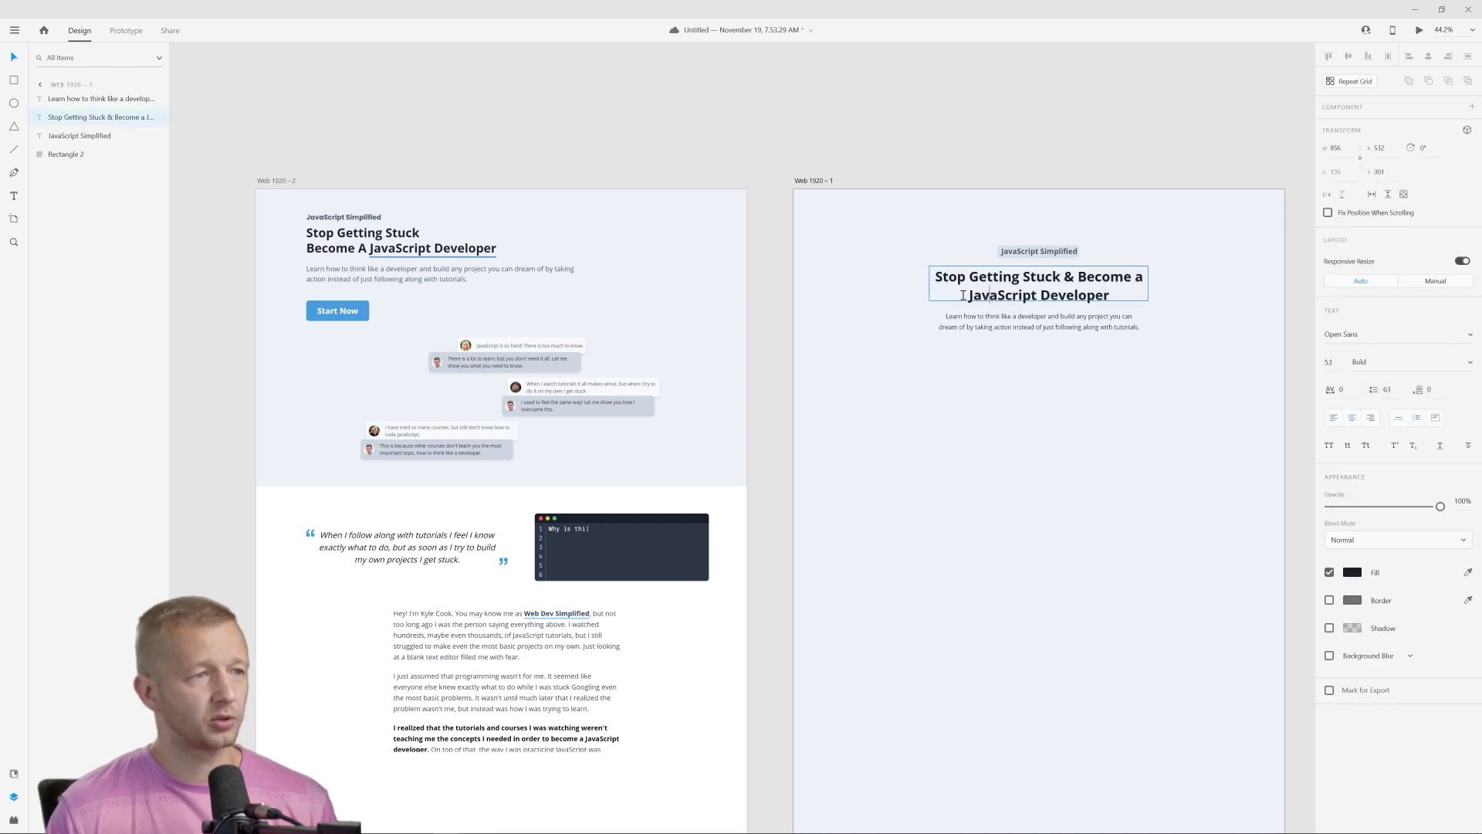
left_click_drag(963, 295, 1123, 295)
left_click(1127, 295)
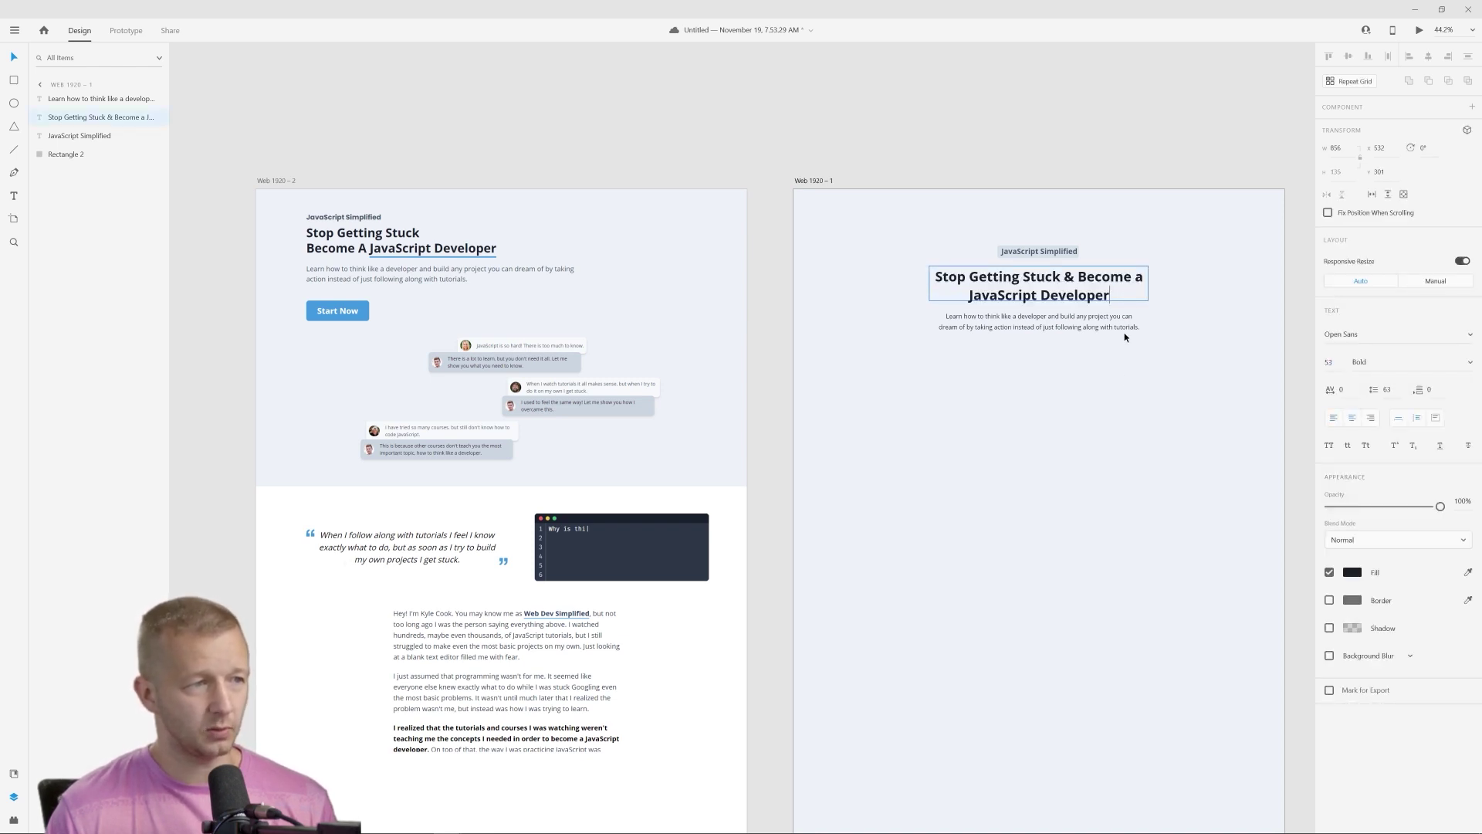
left_click(1125, 398)
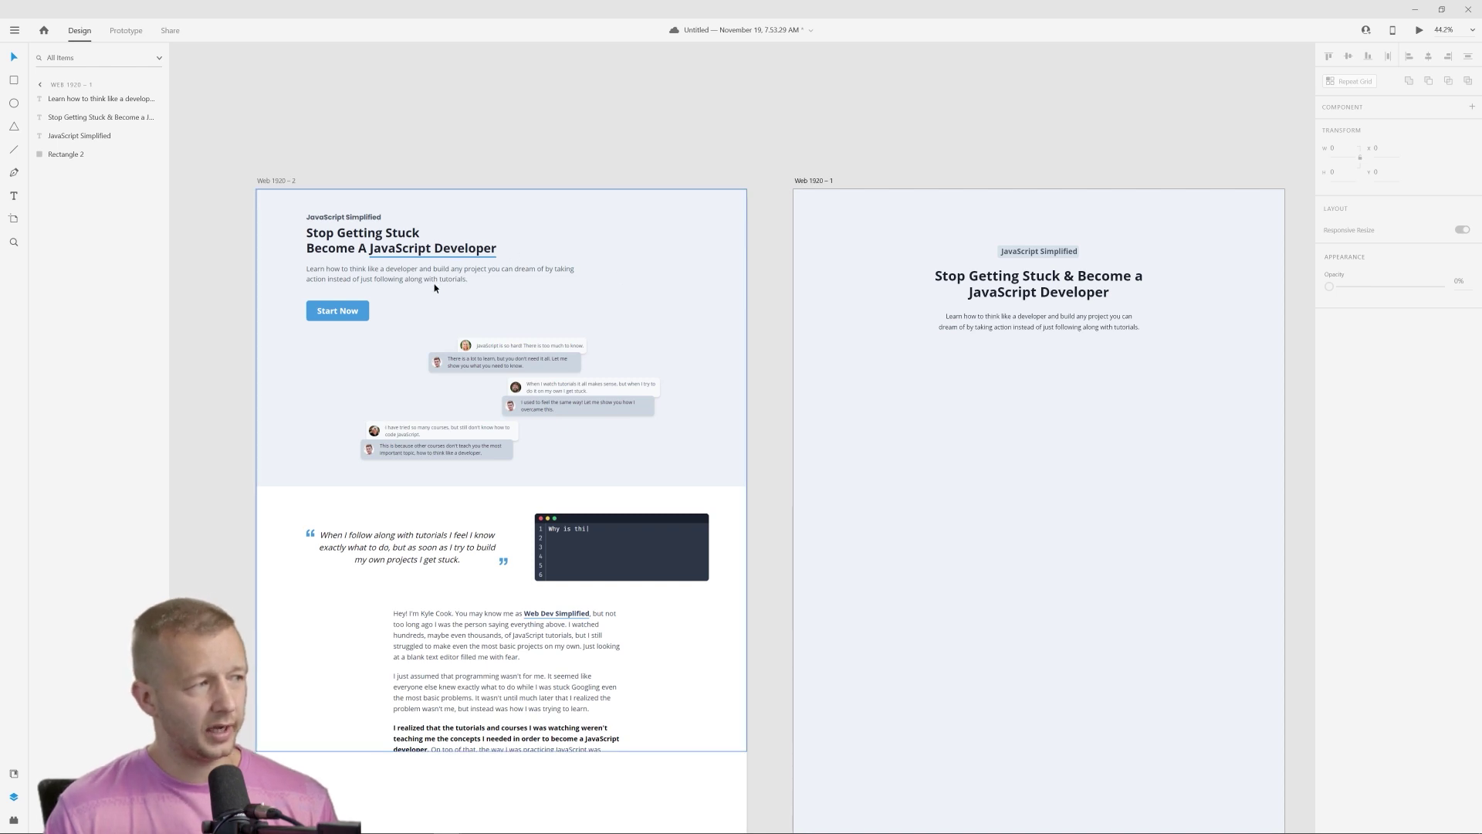
Paste the blue Start Now button centred beneath the subtitle on Web 1920 – 1.
scroll(353, 285, "up", 2)
scroll(816, 280, "down", 2)
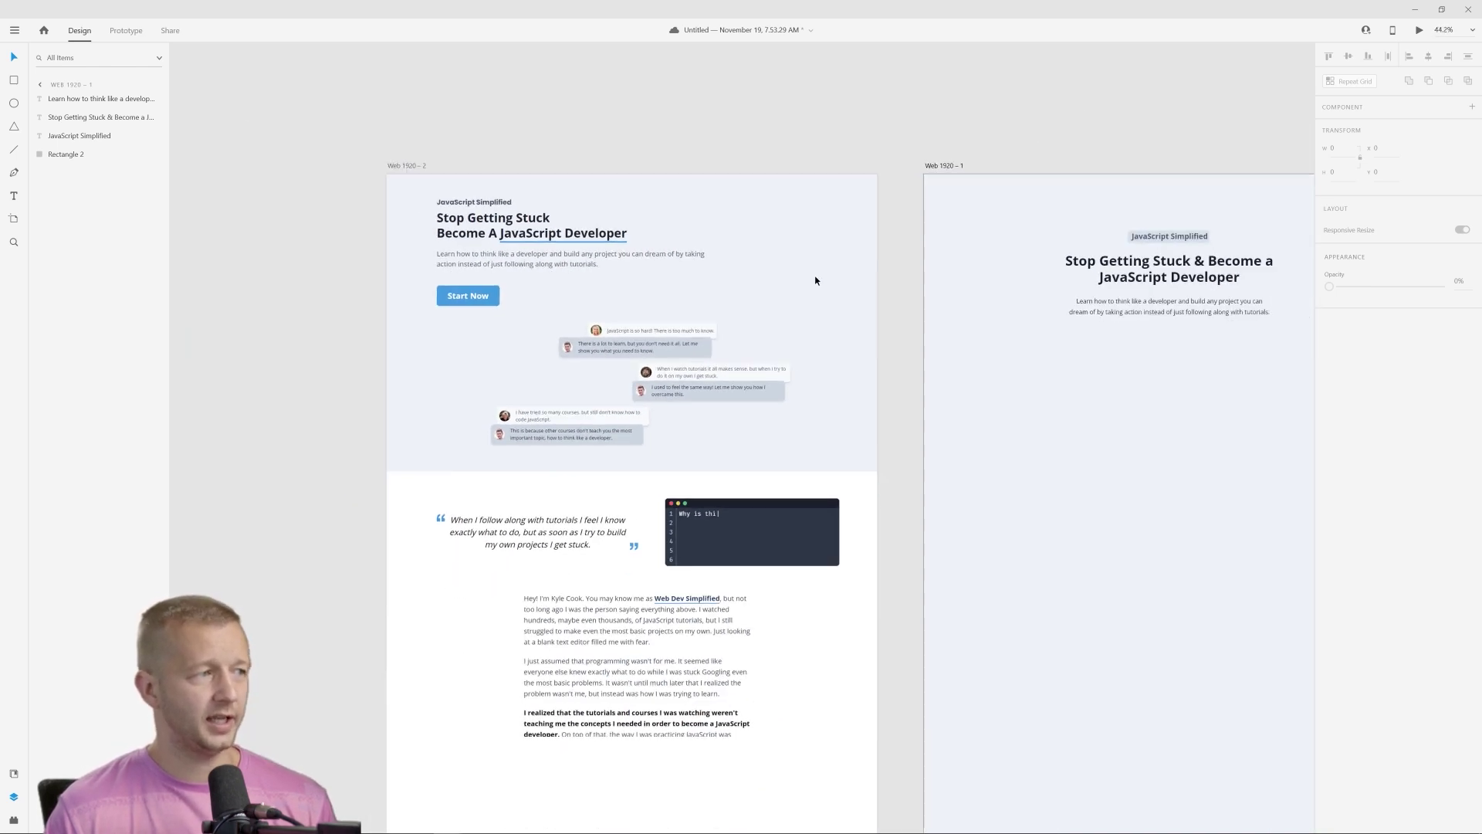
left_click_drag(1155, 337, 1056, 352)
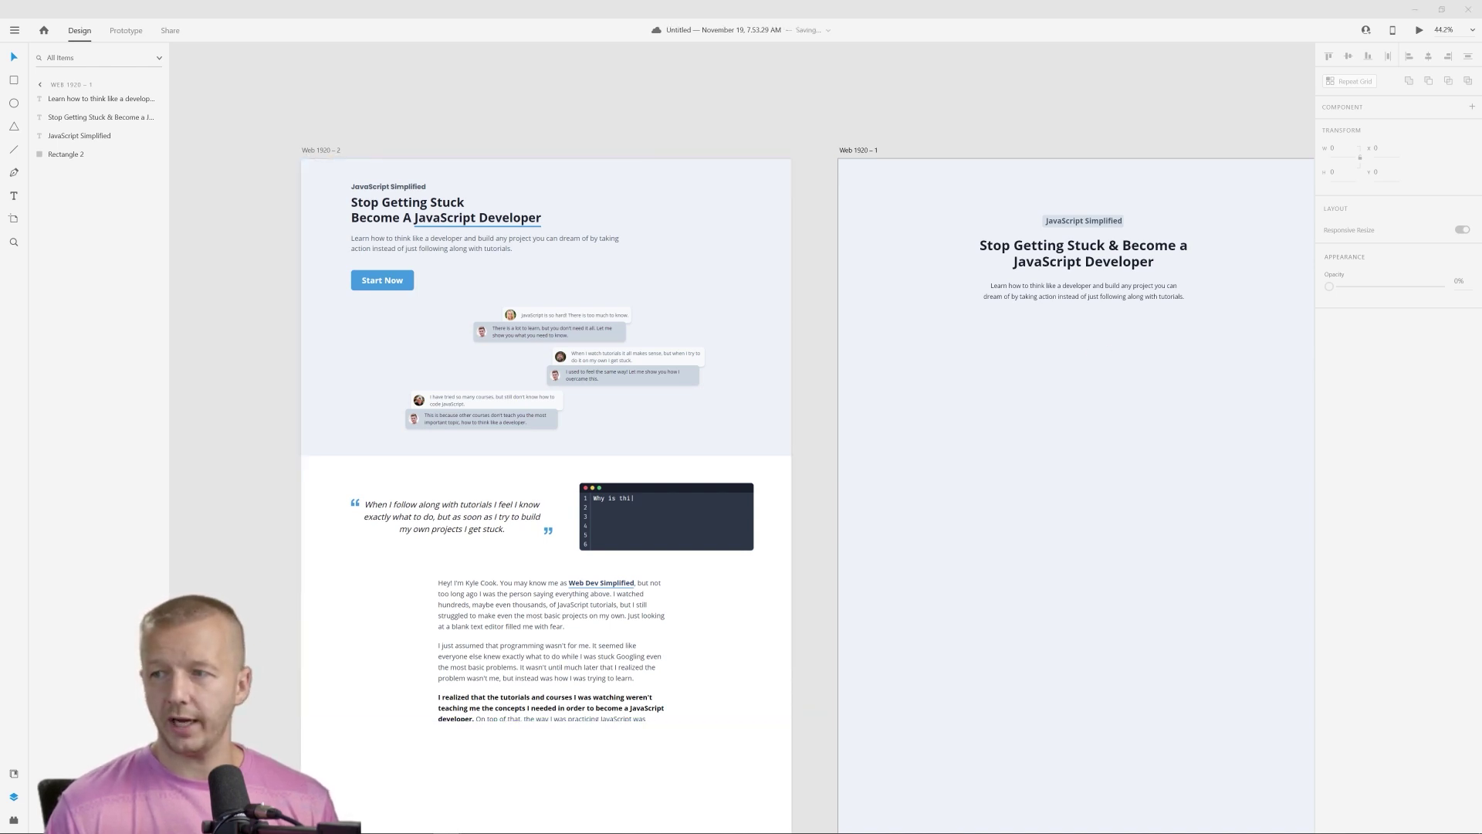
left_click_drag(1105, 187, 863, 187)
key("ctrl+v")
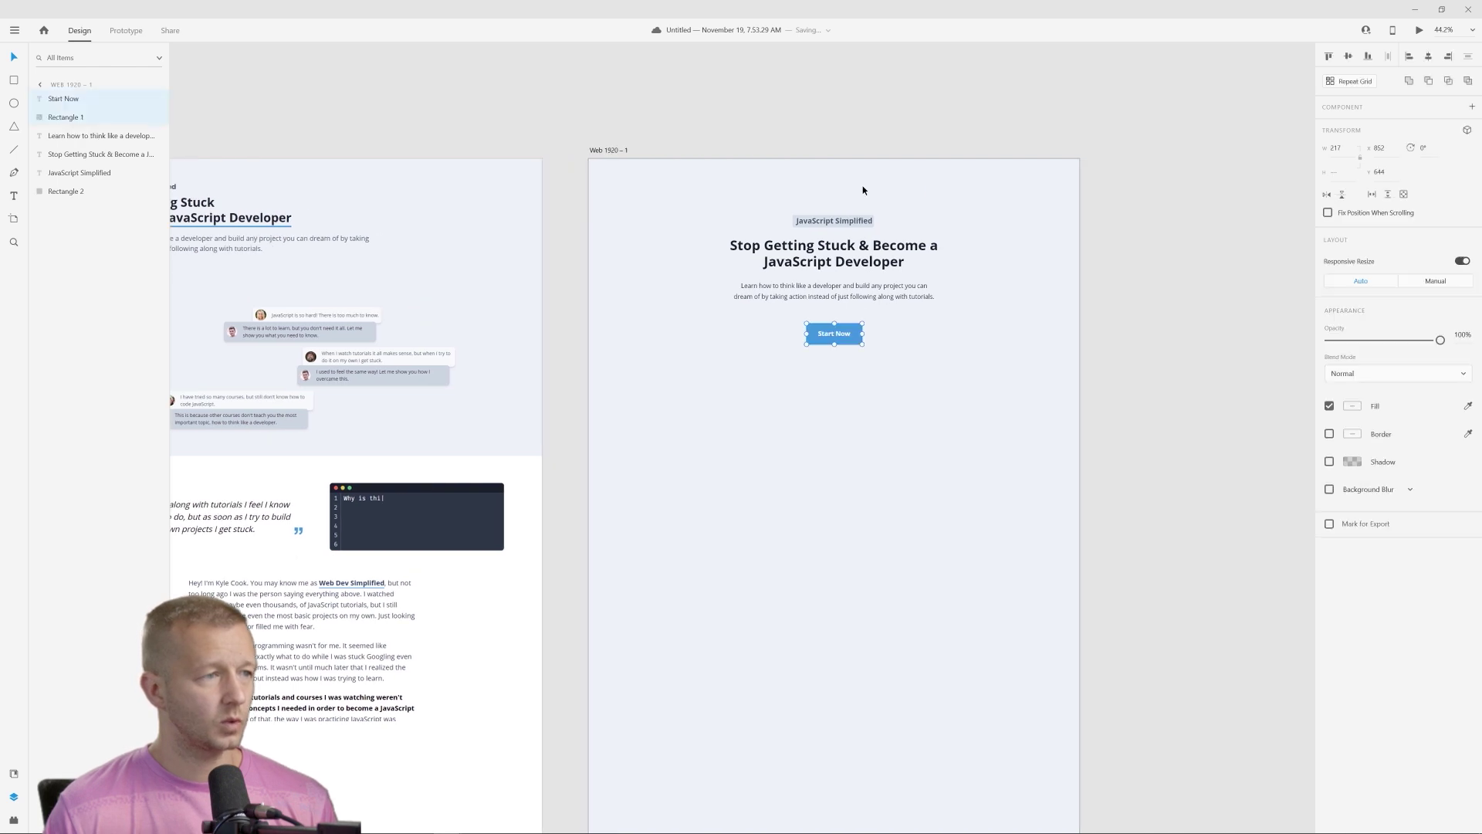
left_click(989, 215)
left_click_drag(805, 318, 1091, 318)
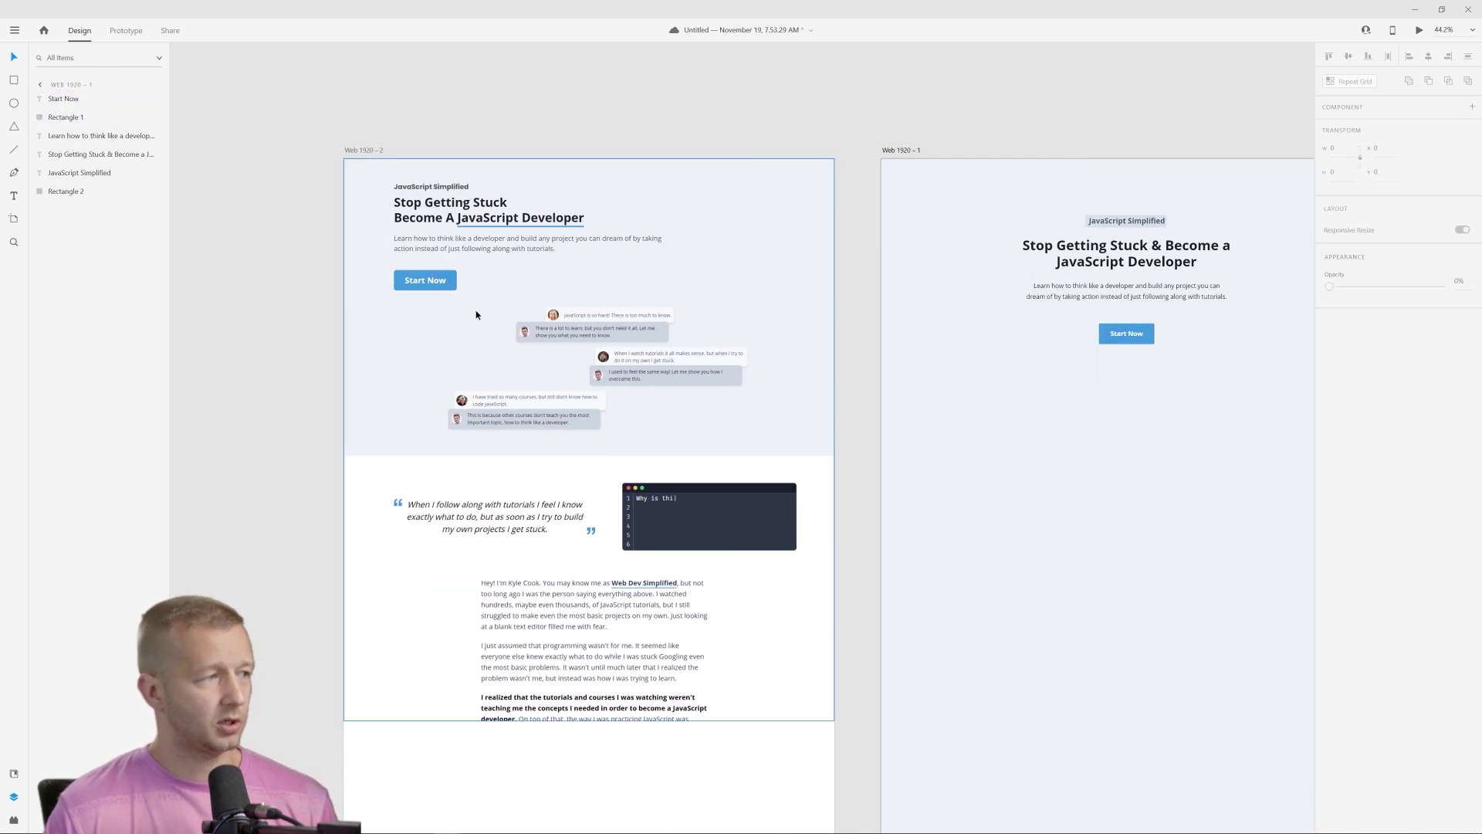
scroll(429, 282, "up", 3)
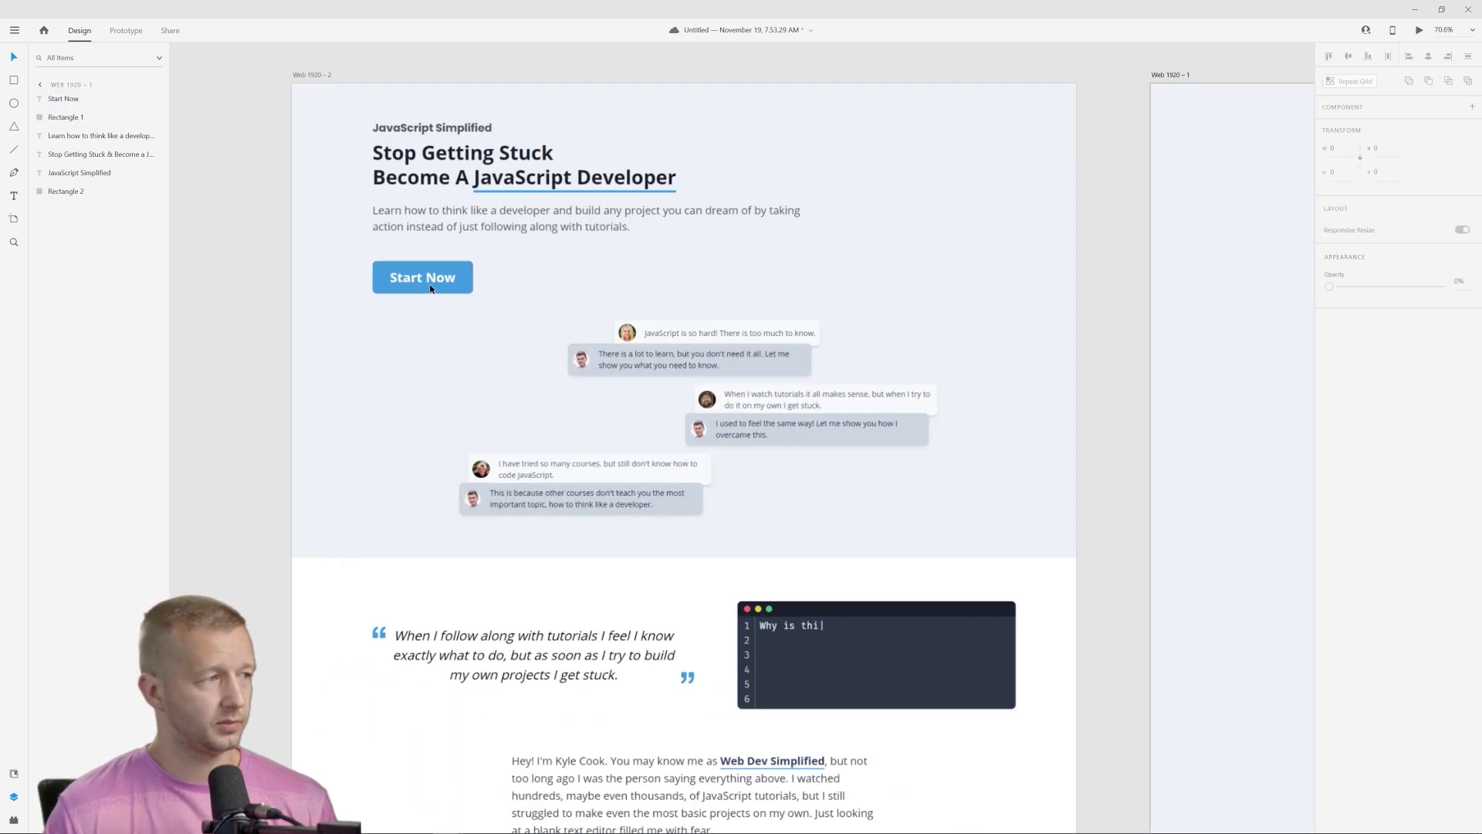
scroll(823, 361, "down", 2)
left_click_drag(966, 325, 679, 322)
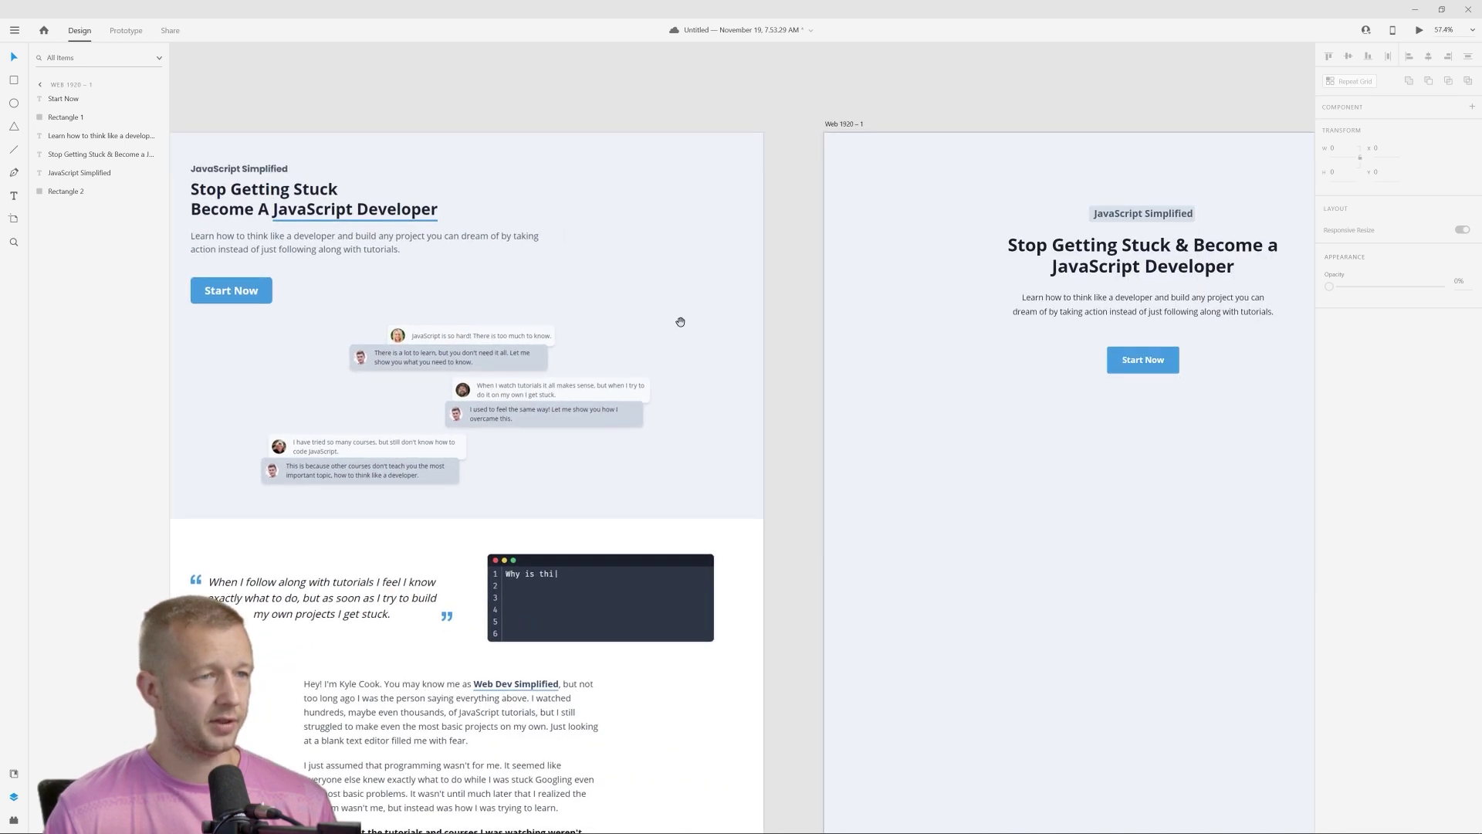
scroll(938, 308, "down", 2)
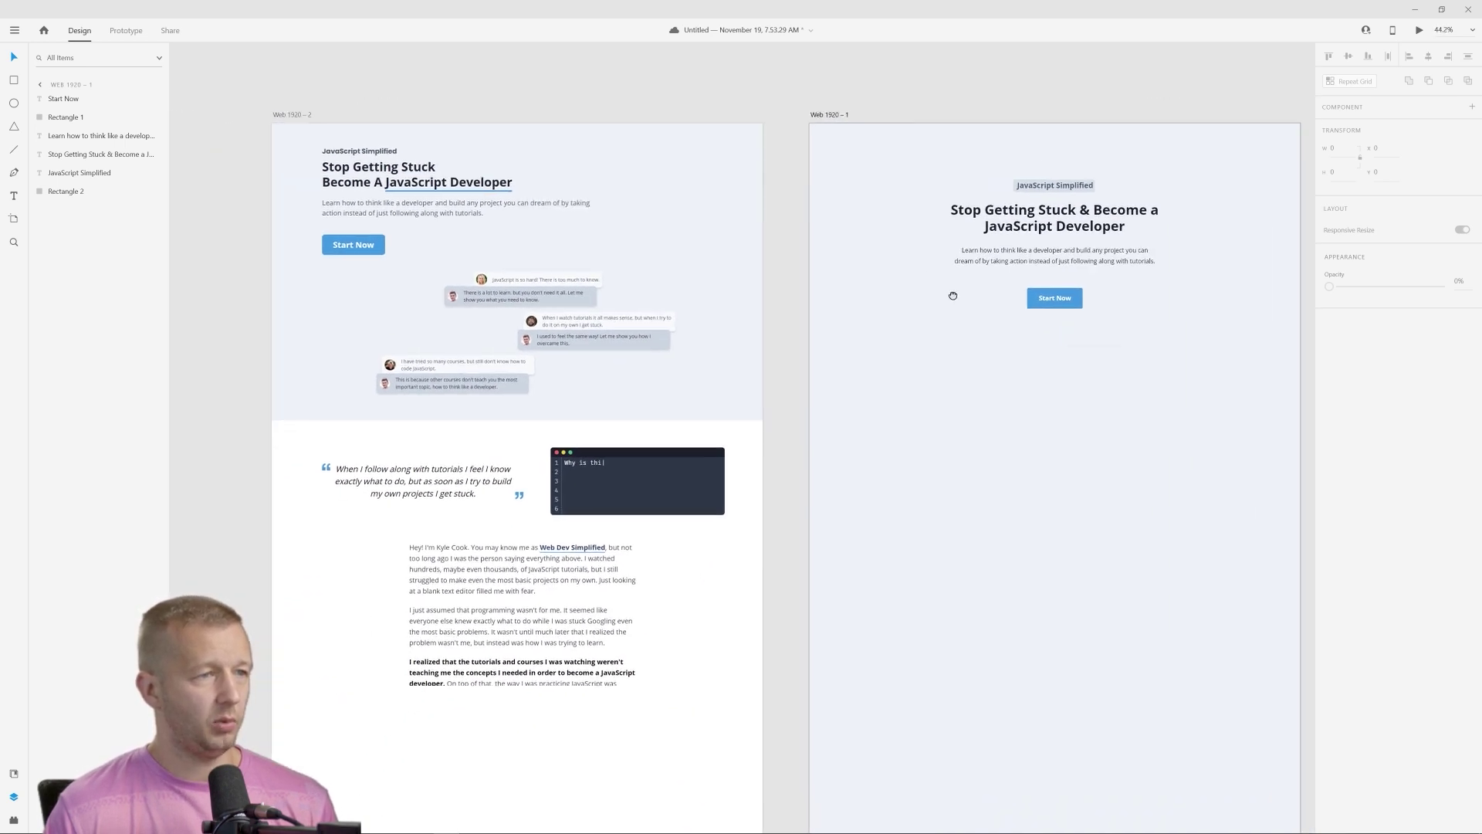
scroll(919, 283, "up", 1)
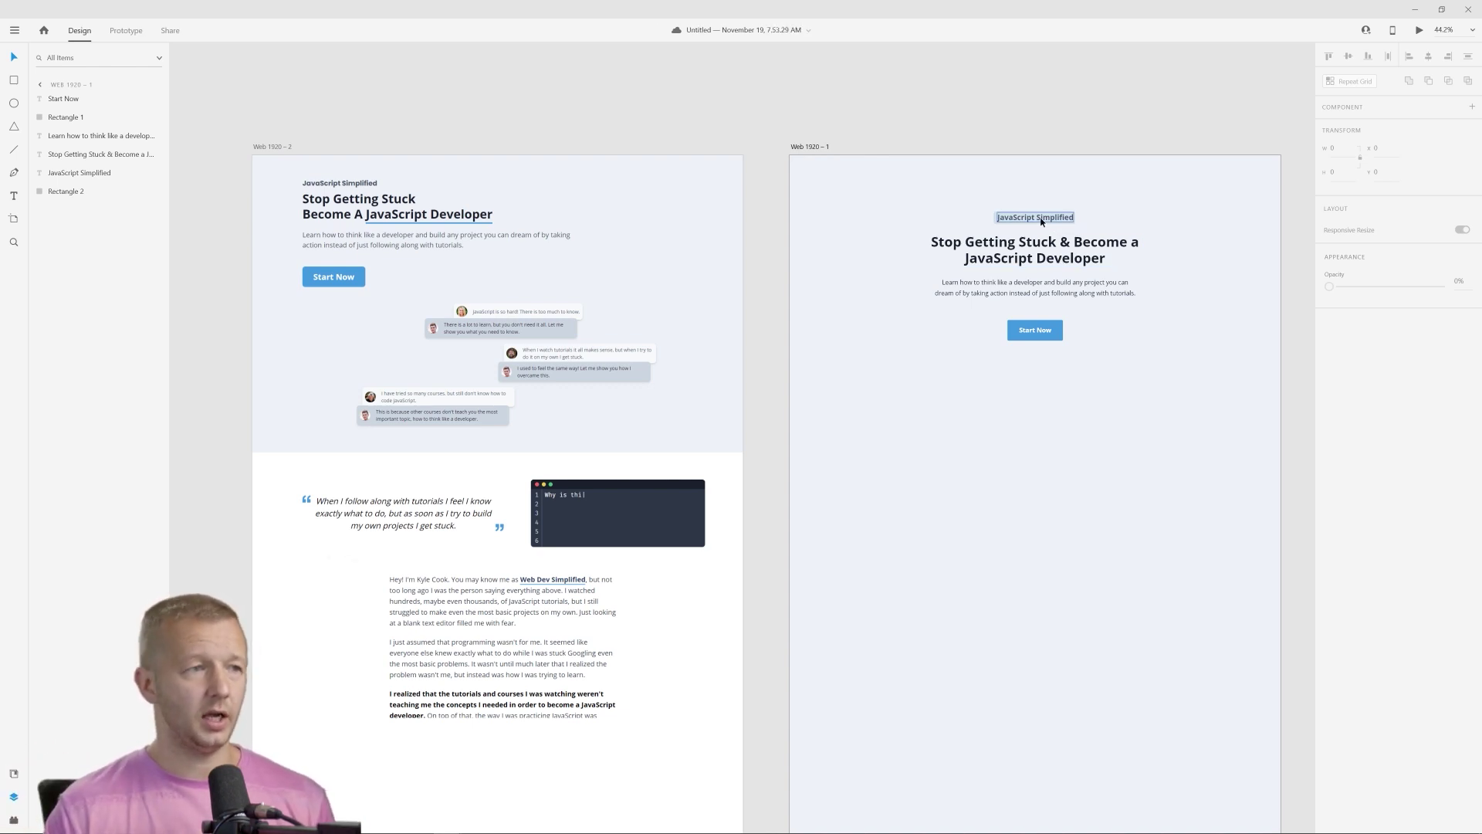
left_click(1034, 218)
left_click(1030, 246)
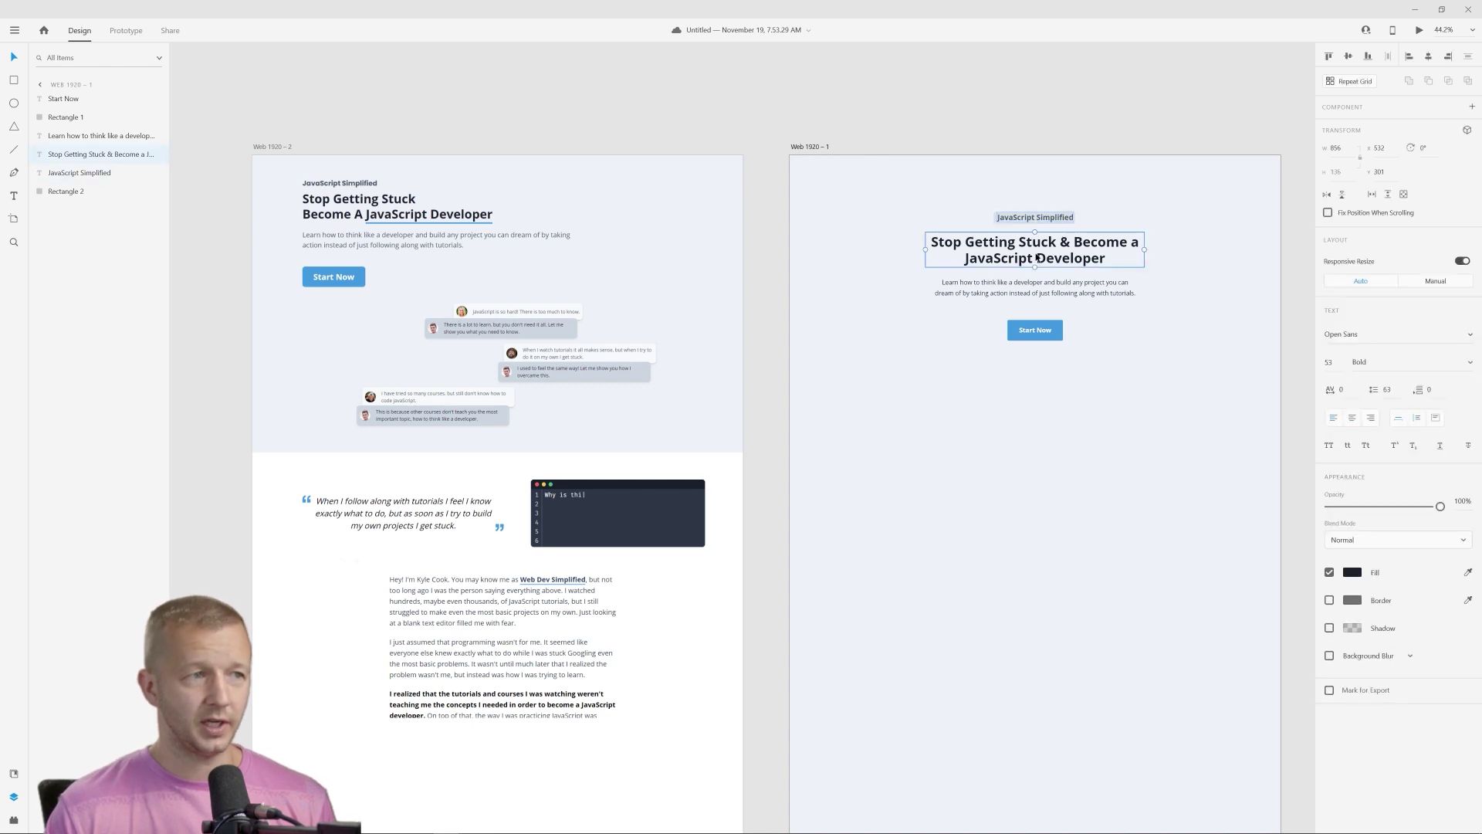
left_click(960, 294)
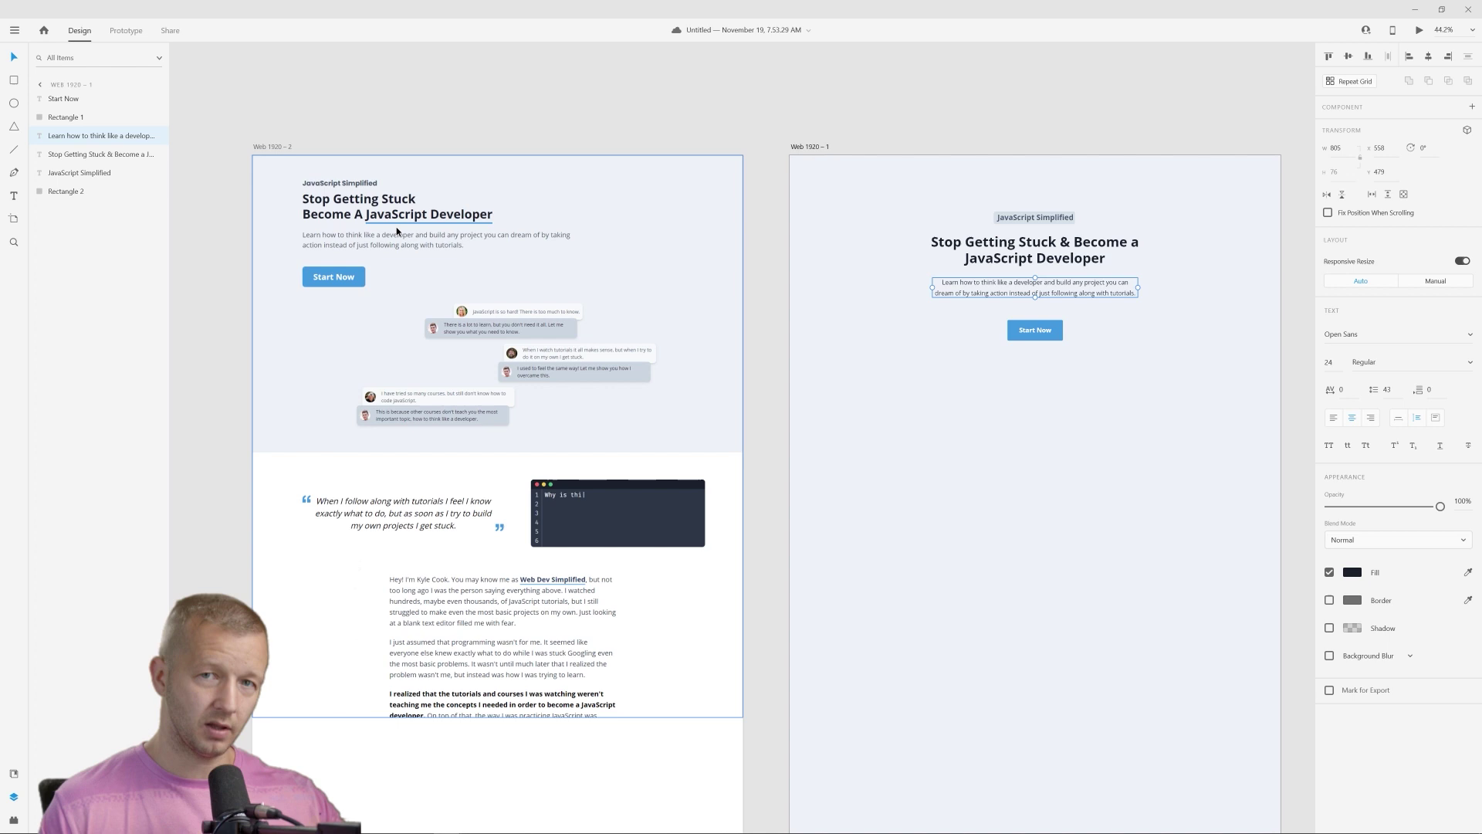
left_click(973, 377)
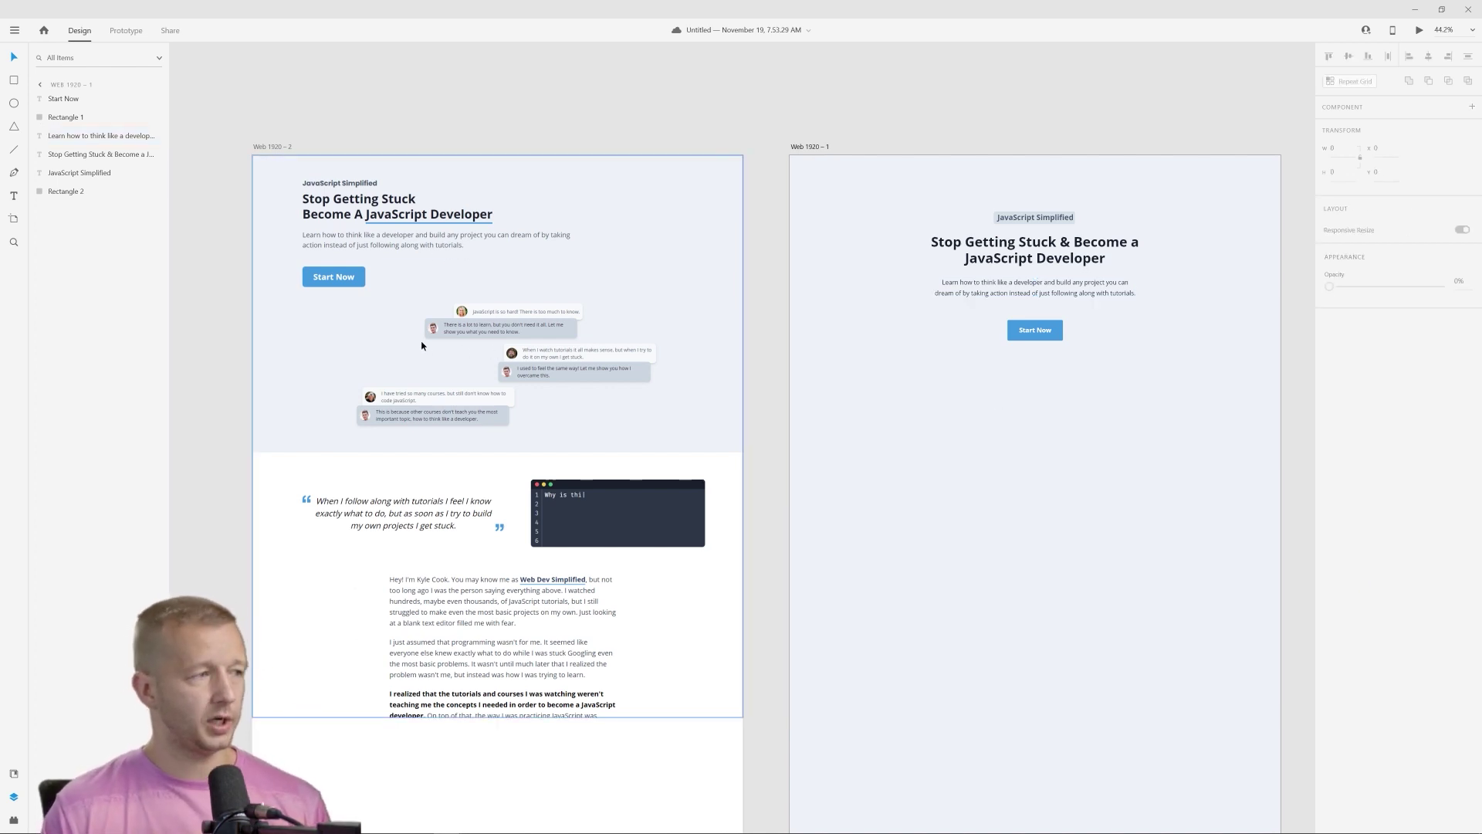
scroll(423, 342, "up", 5)
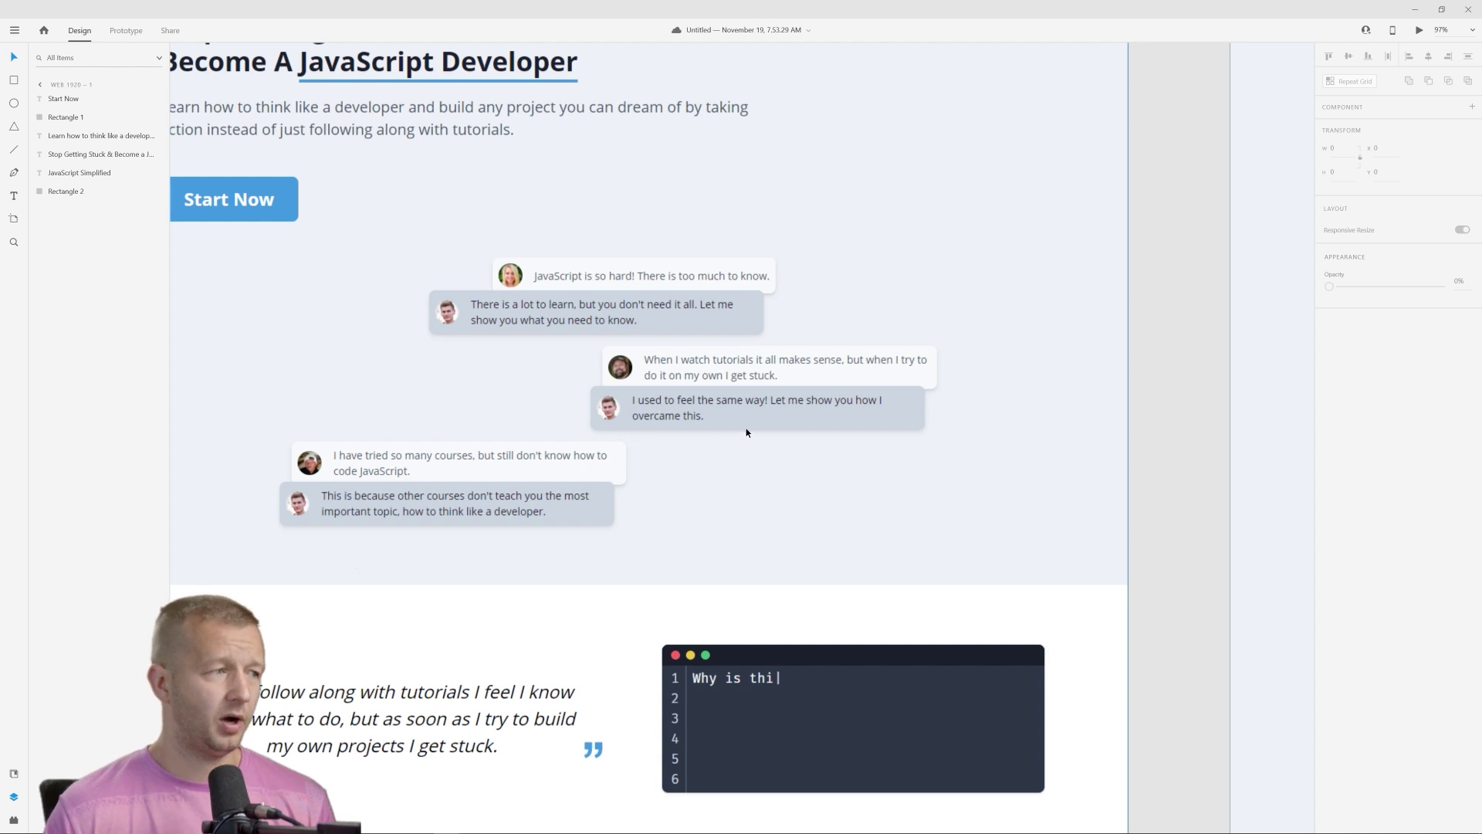
scroll(607, 344, "up", 3)
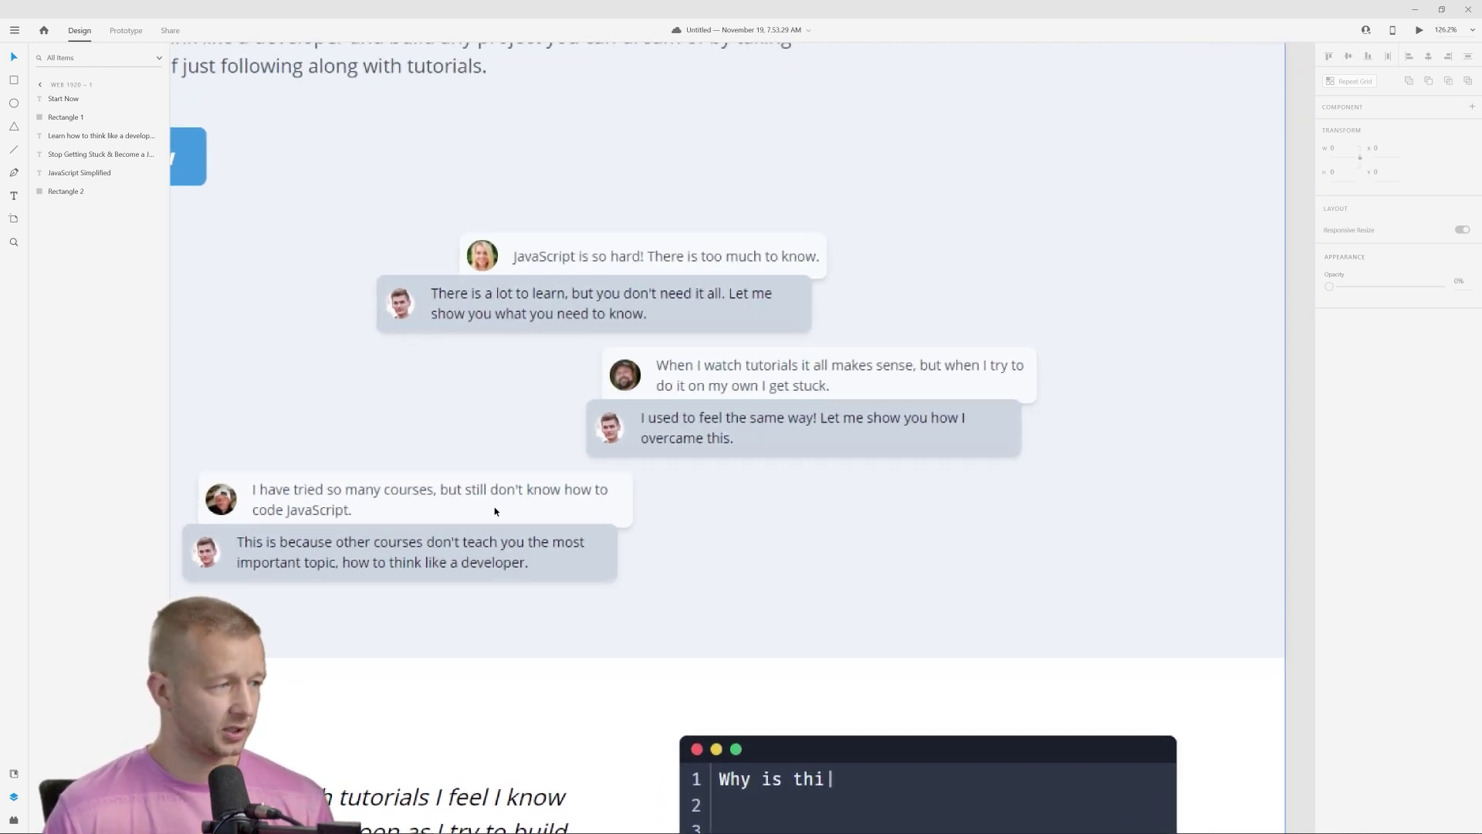
scroll(836, 487, "down", 5)
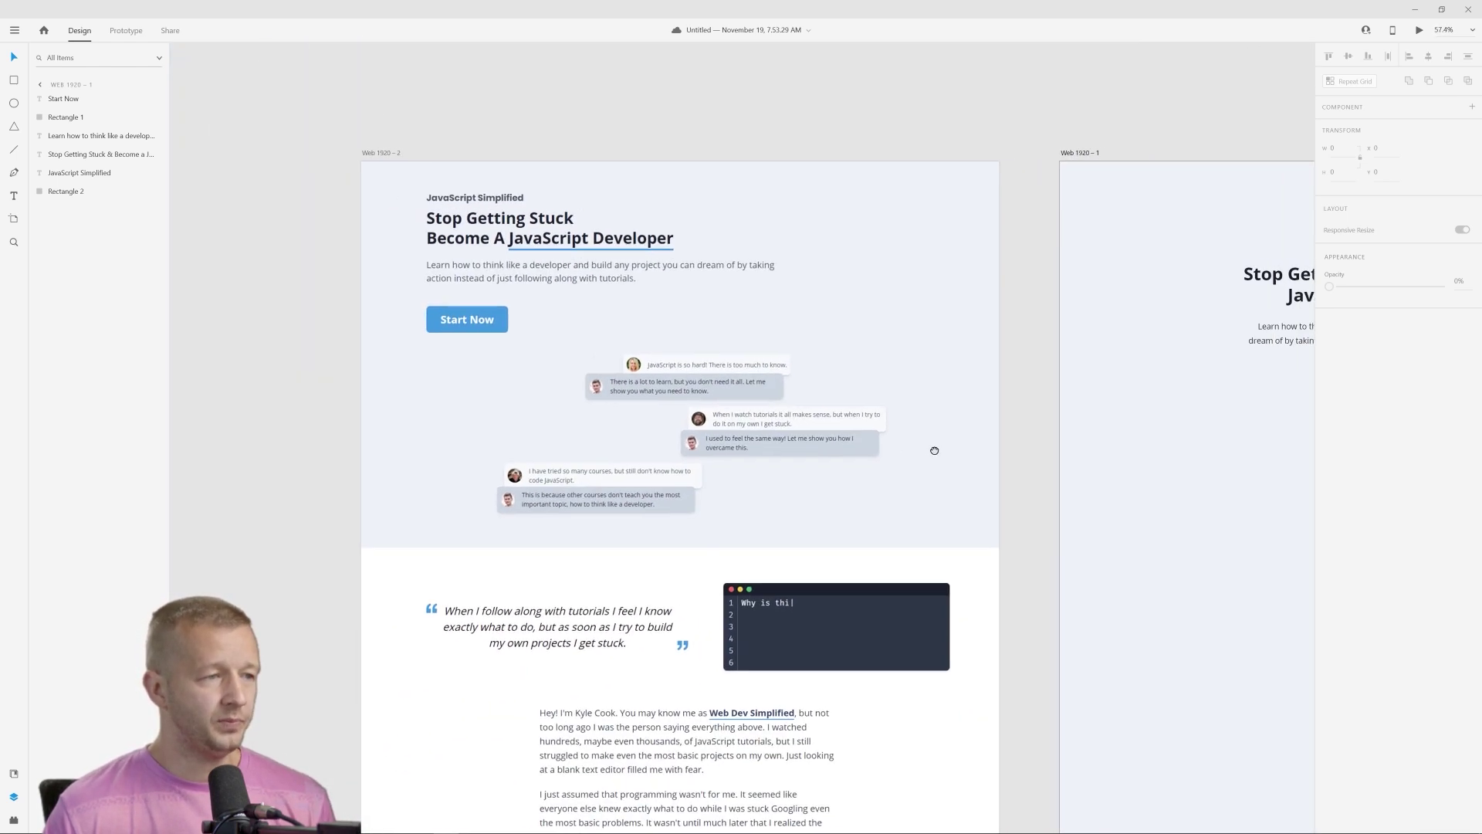
left_click_drag(934, 450, 864, 433)
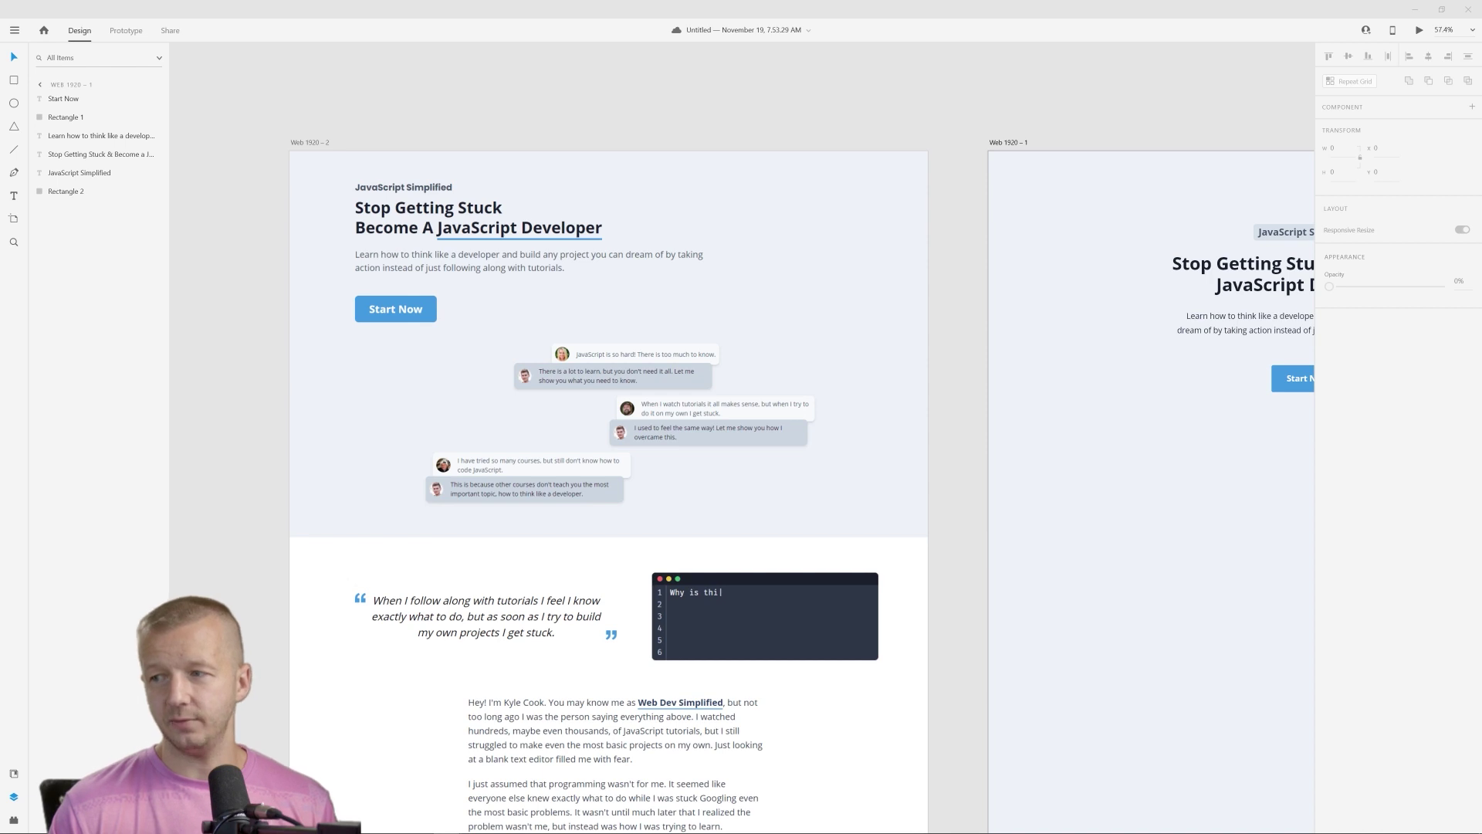
Paste the three testimonial cards under the Start Now button.
left_click_drag(1230, 433, 745, 388)
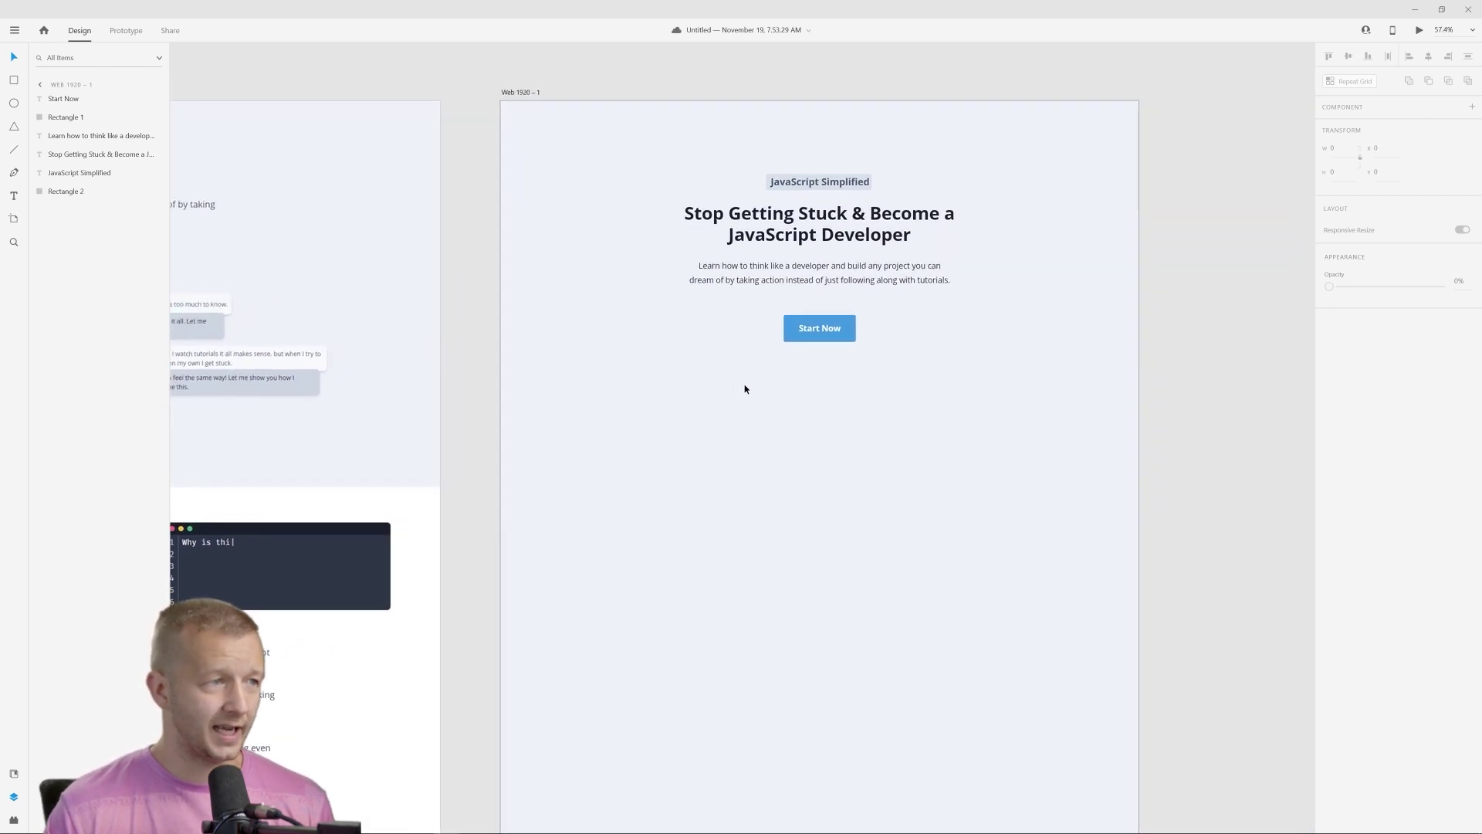
key("ctrl+v")
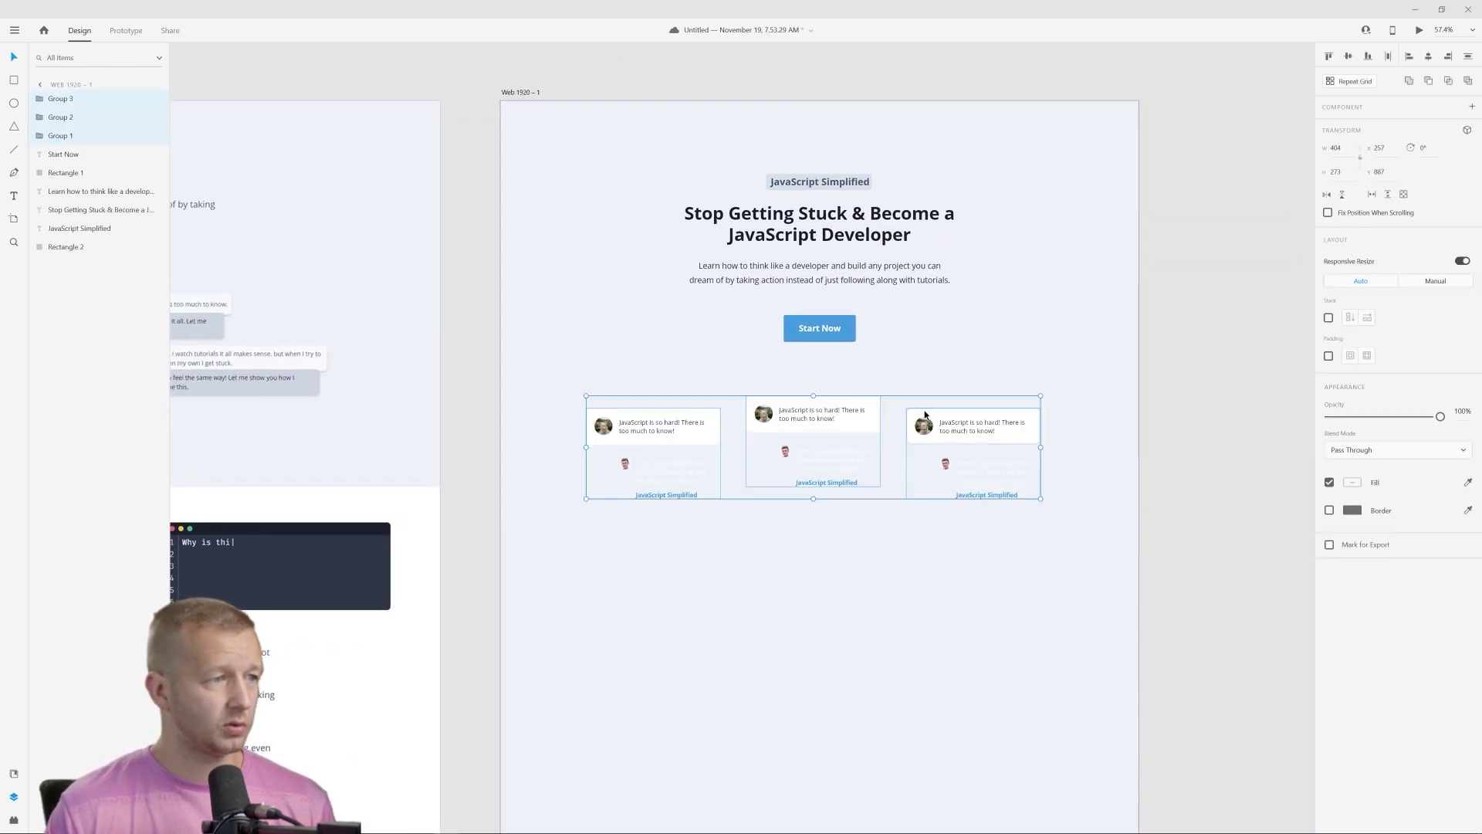
left_click(1117, 383)
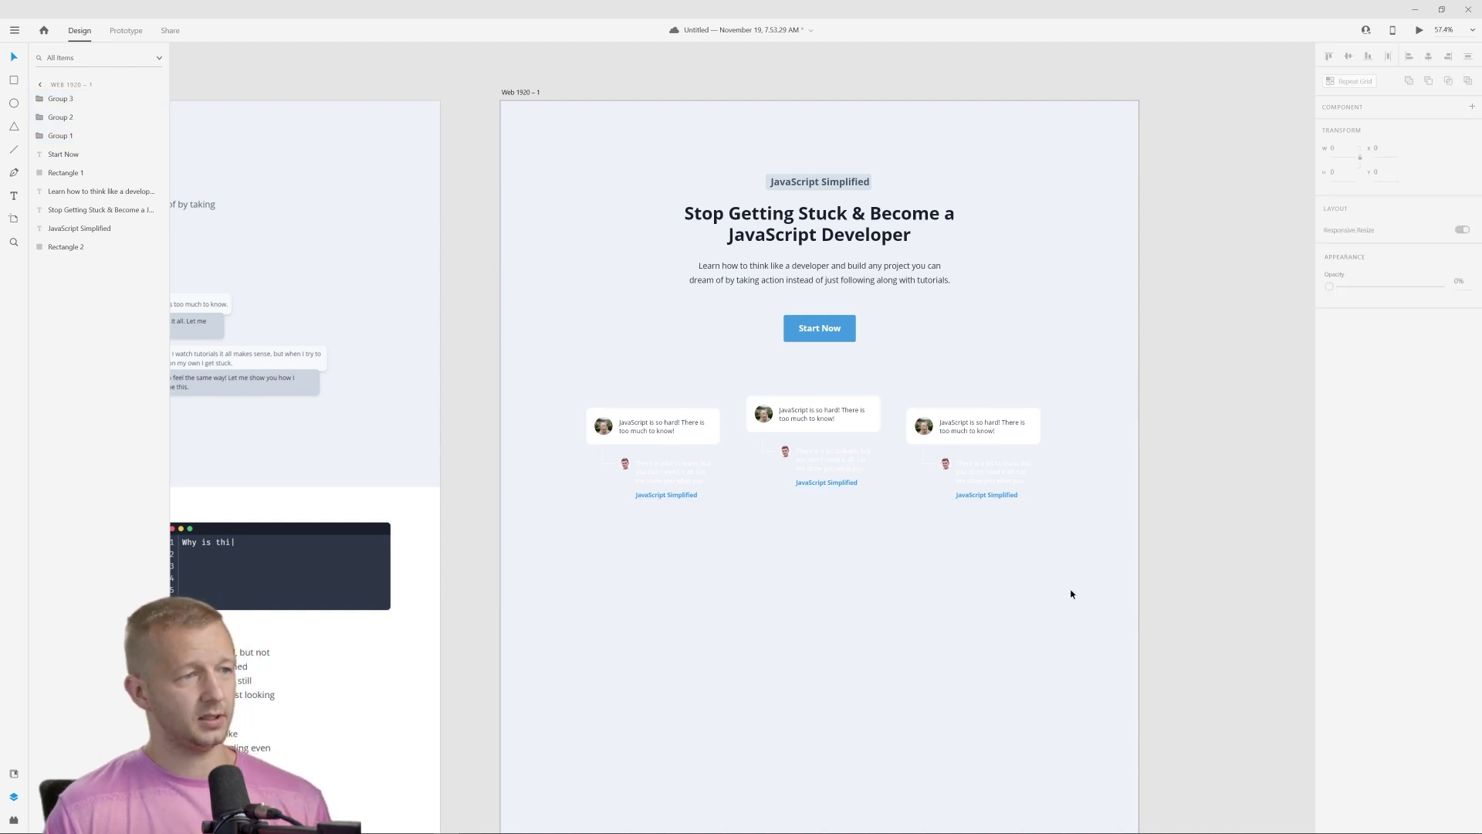
Add a dark full-width band and move it beneath the chat cards.
scroll(1071, 593, "down", 3)
scroll(788, 533, "down", 1, "ctrl")
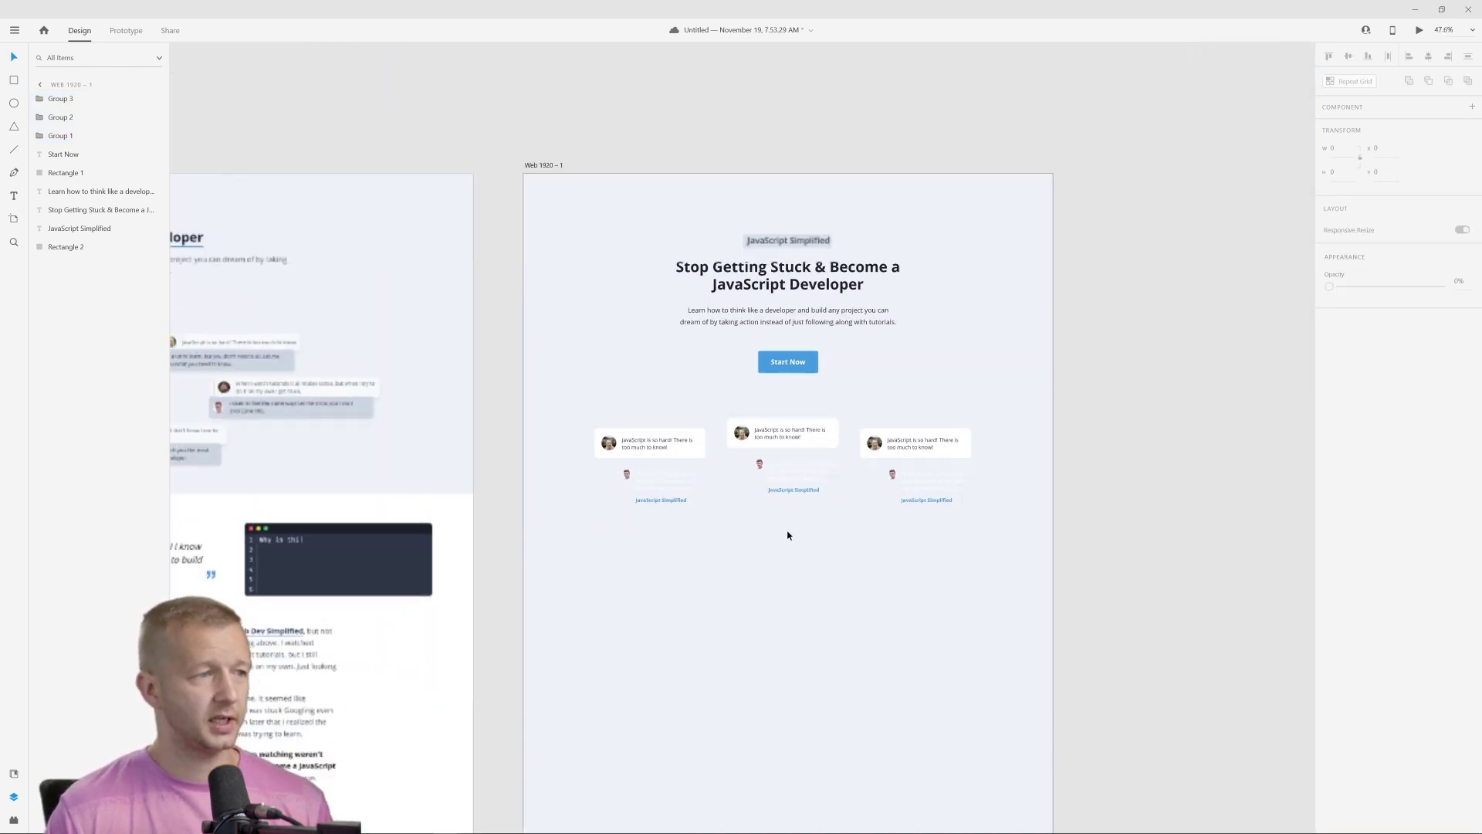
scroll(788, 534, "down", 1, "ctrl")
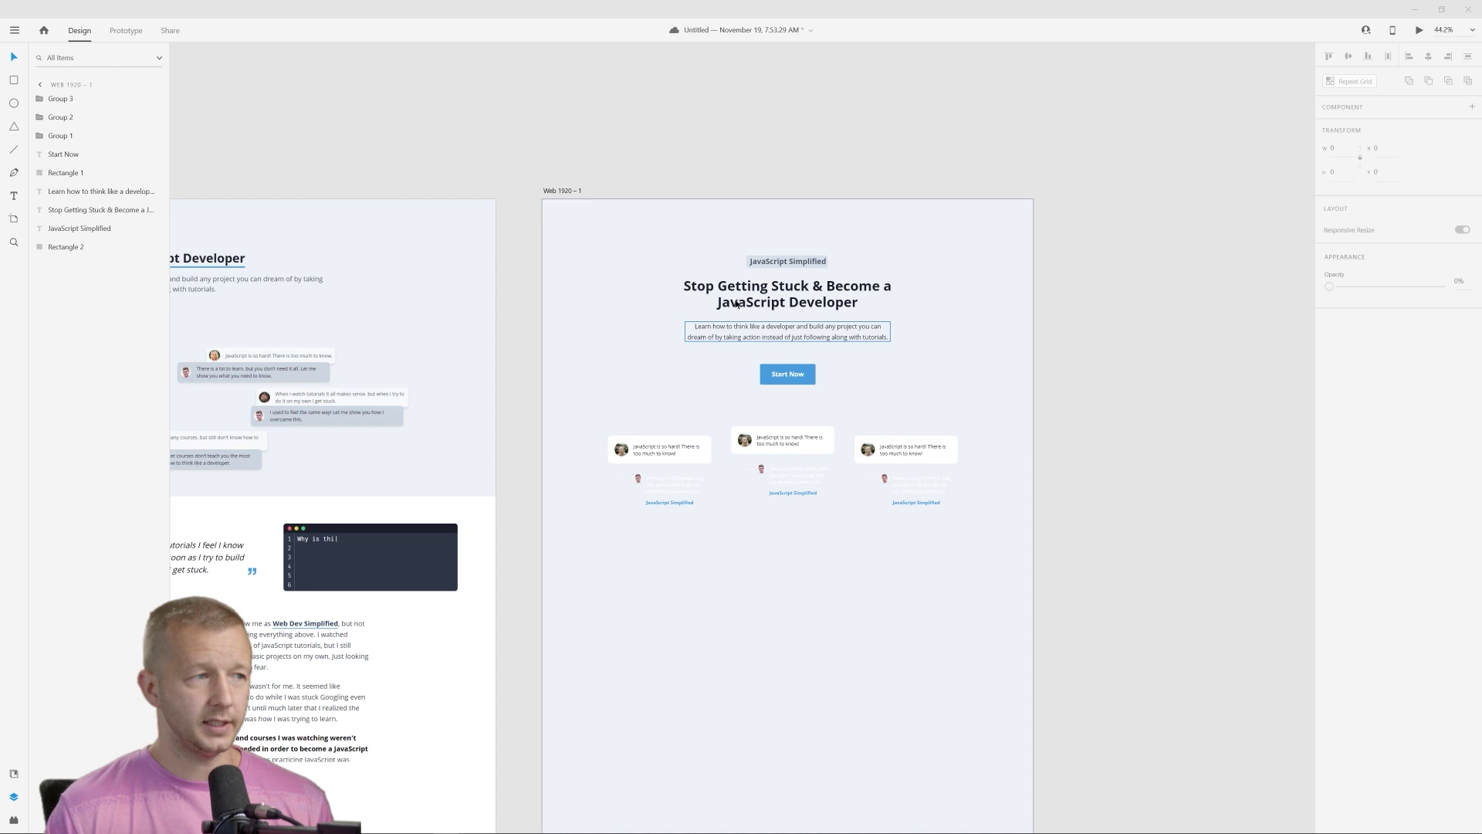
key("ctrl+v")
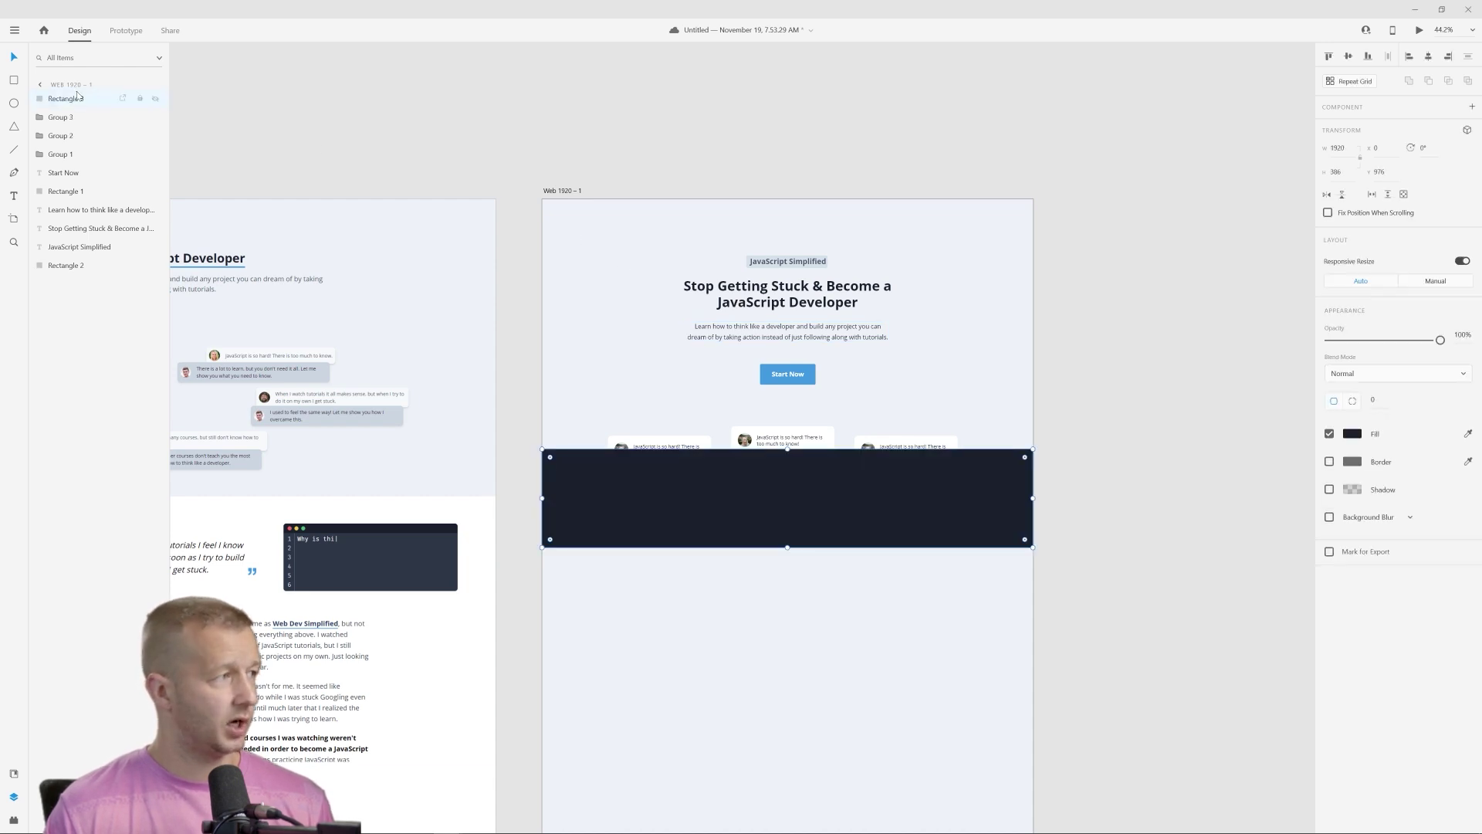
left_click_drag(77, 154, 71, 162)
left_click(622, 149)
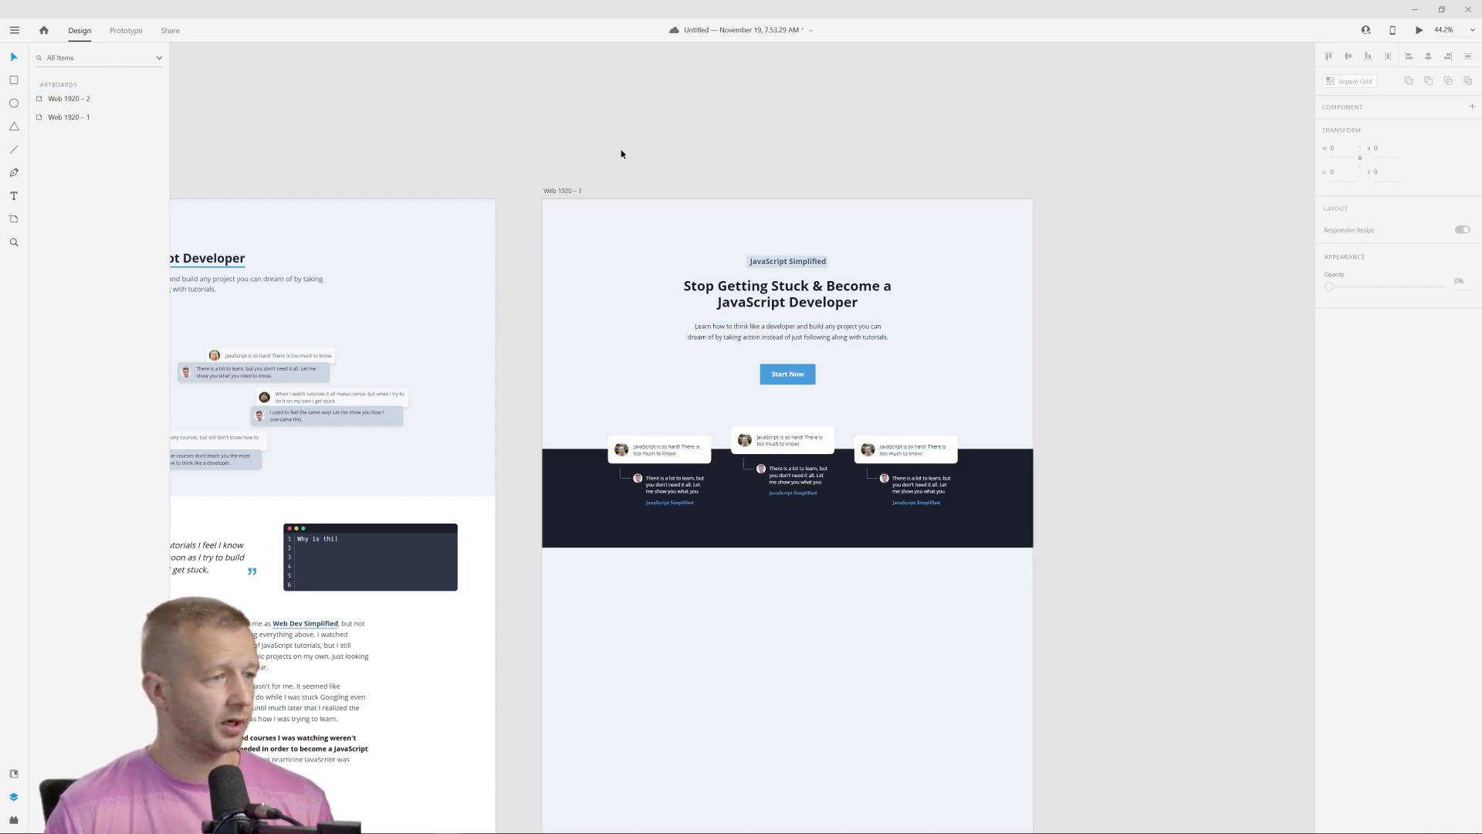
Select the left chat card's text and the dark band to inspect them.
scroll(755, 506, "up", 5)
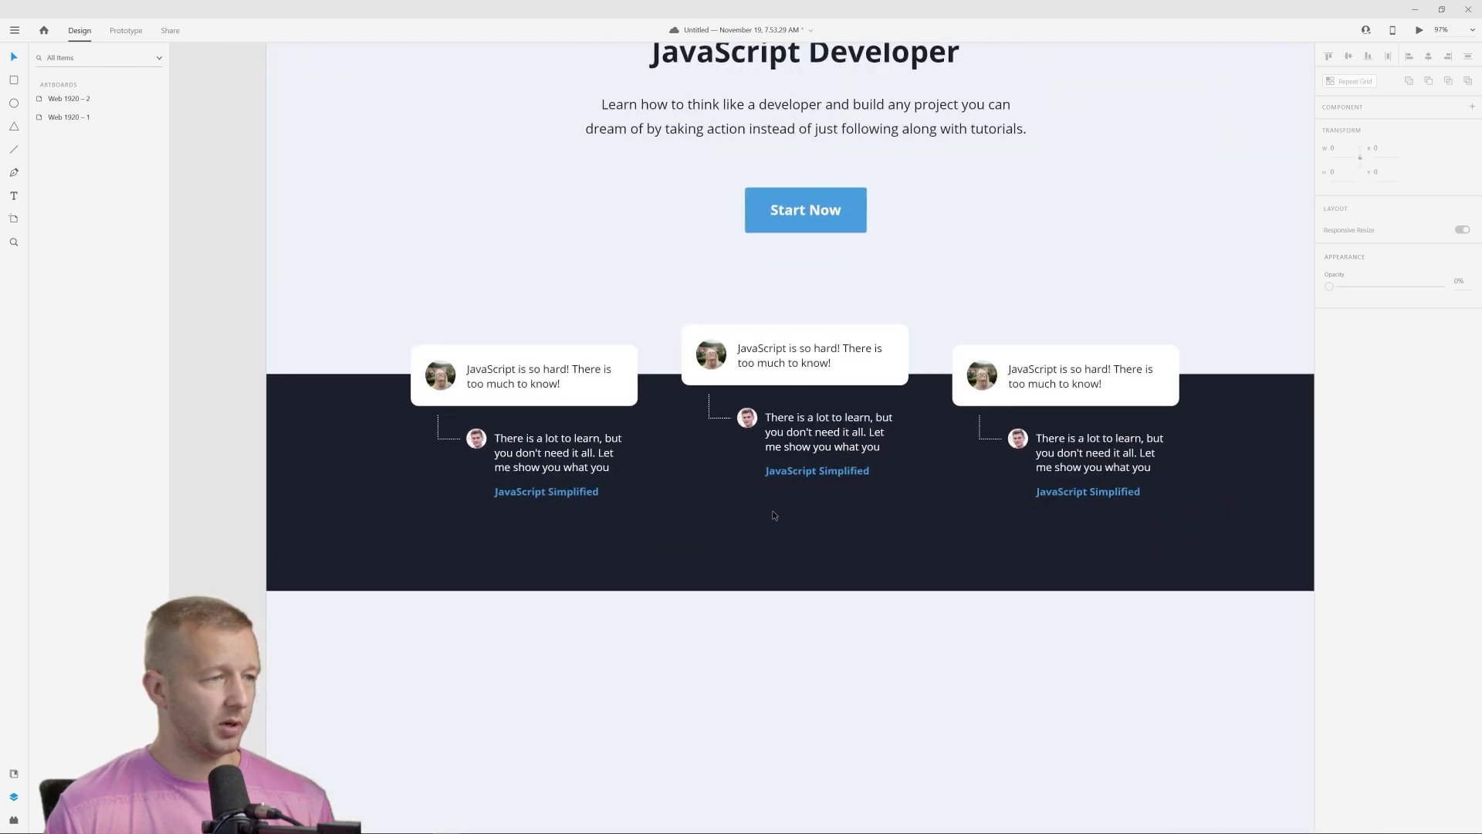
left_click(532, 377)
double_click(541, 377)
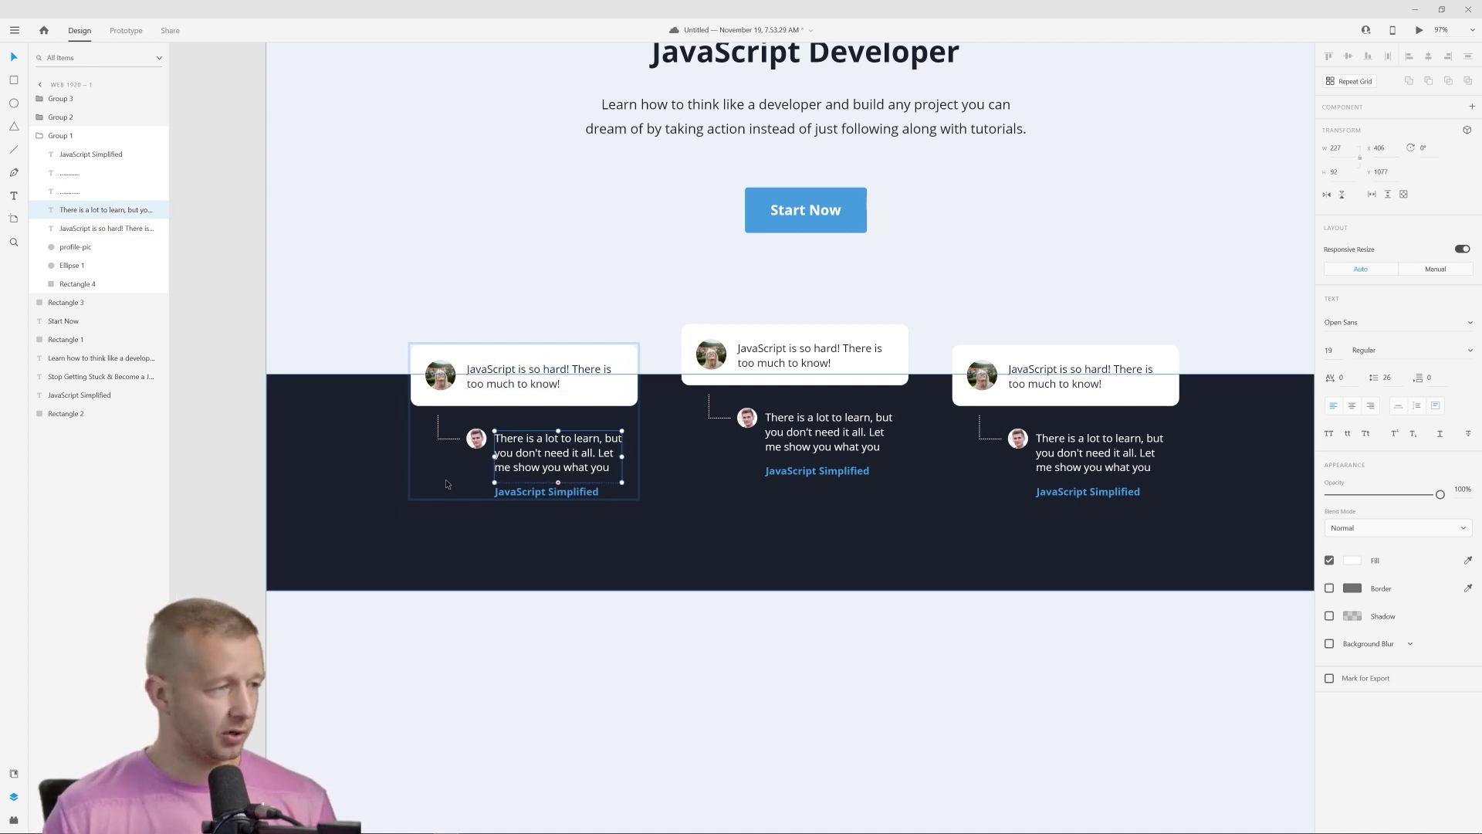
left_click(429, 540)
left_click(272, 627)
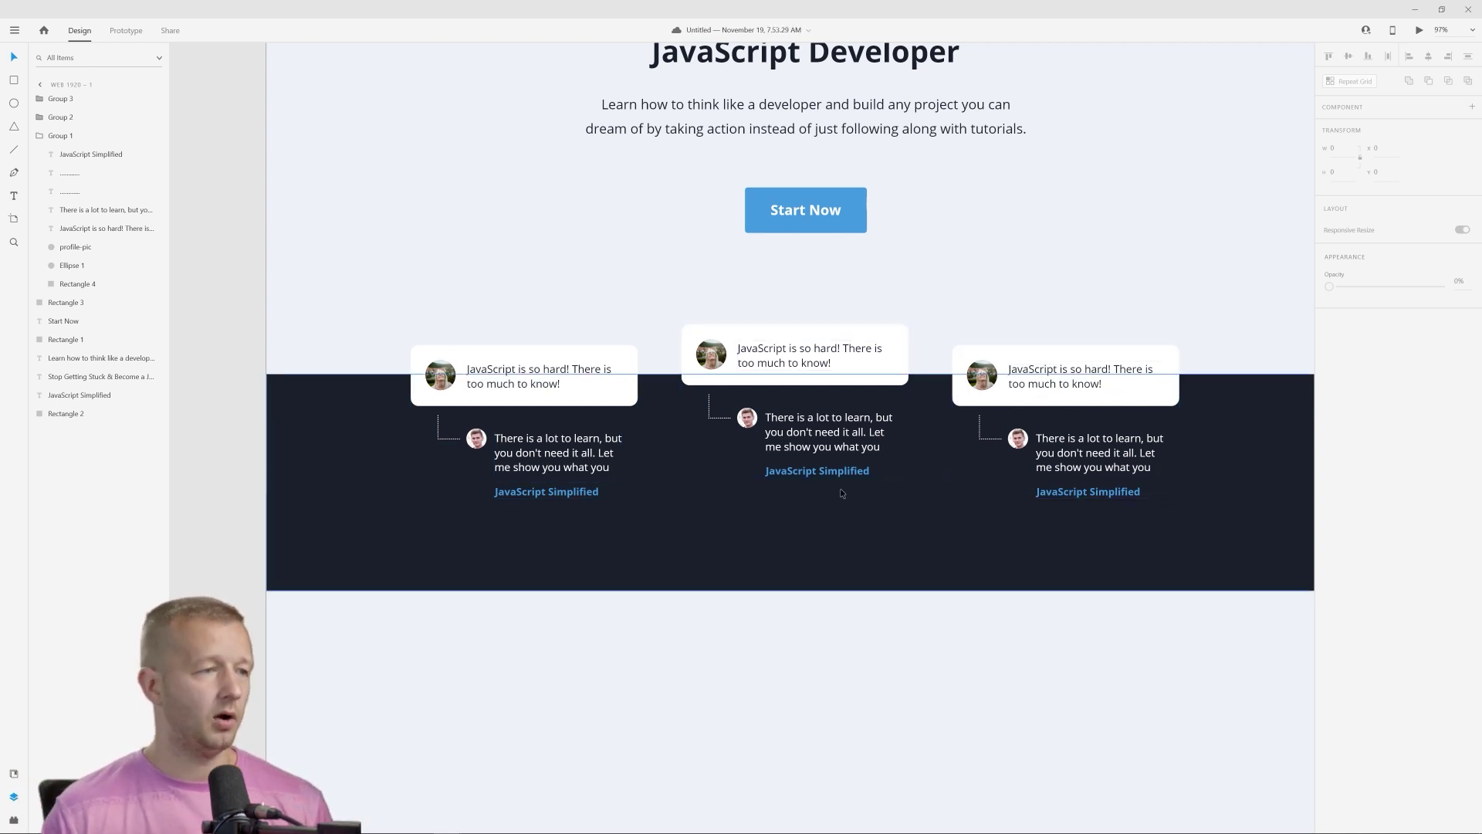
Reposition the middle chat card so it sits slightly above the other two.
left_click(801, 346)
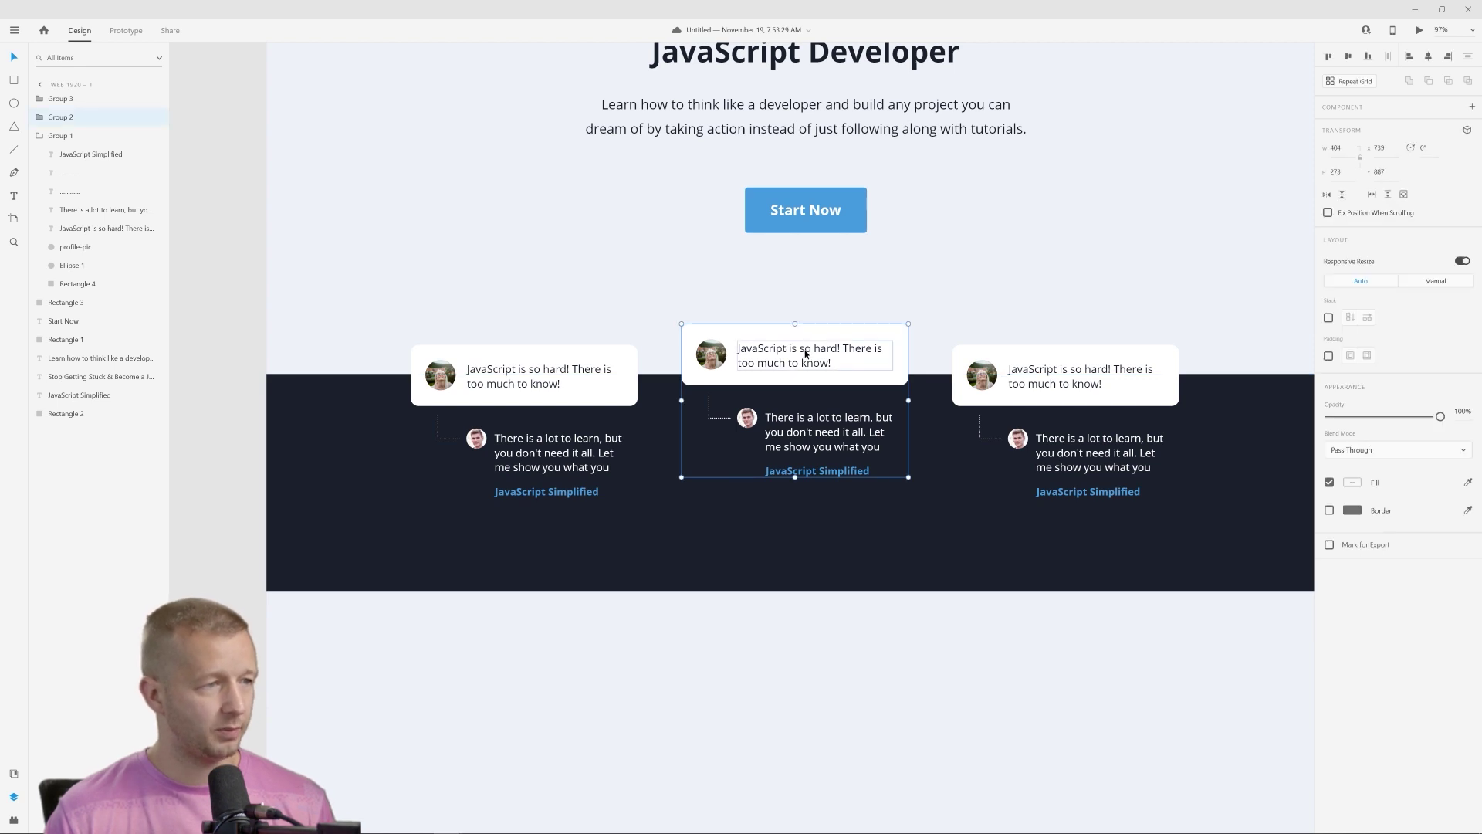
left_click_drag(806, 347, 805, 360)
key("ctrl+z")
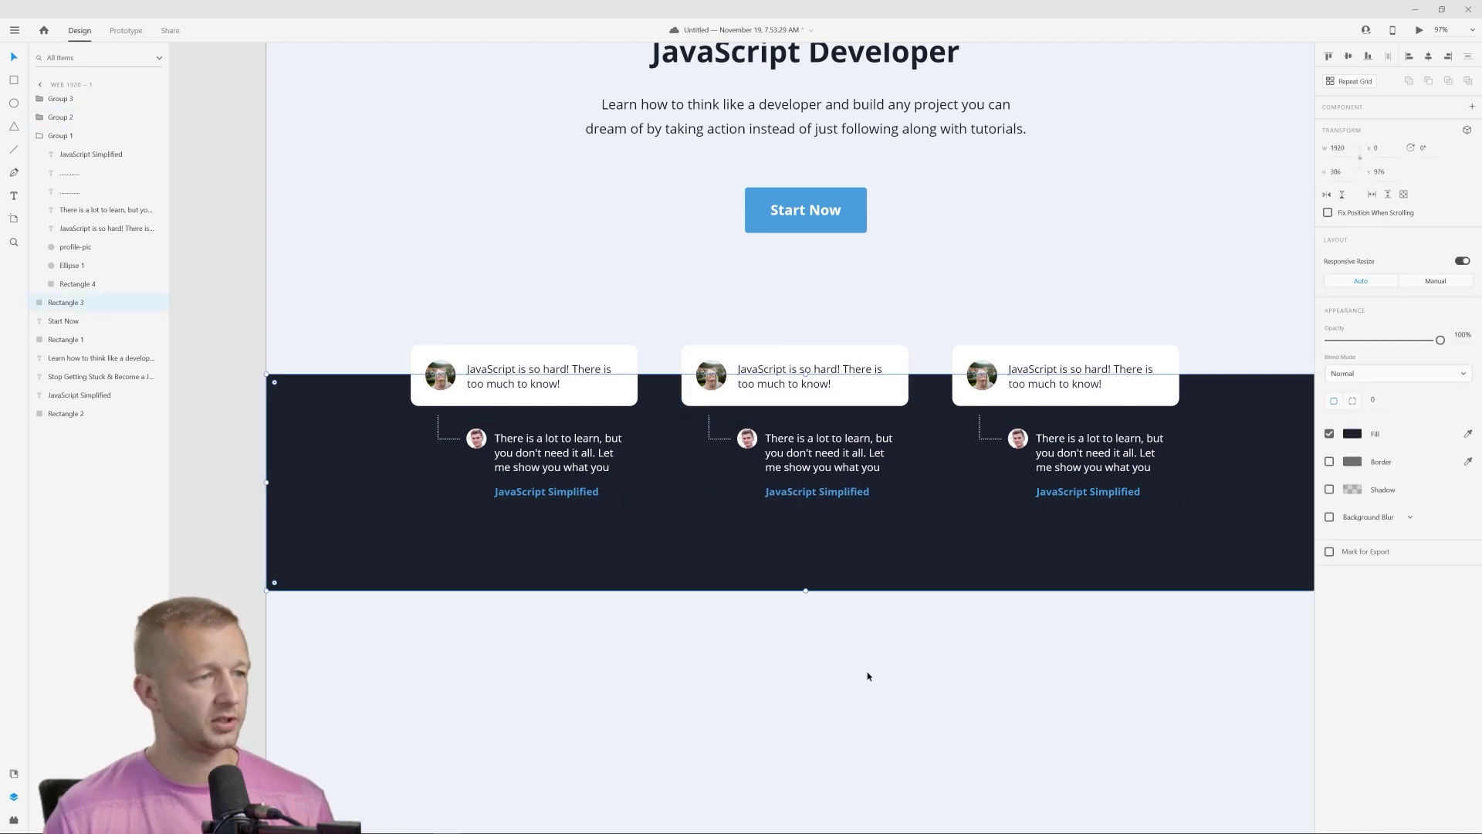
left_click(868, 676)
key("ctrl+z")
left_click(903, 668)
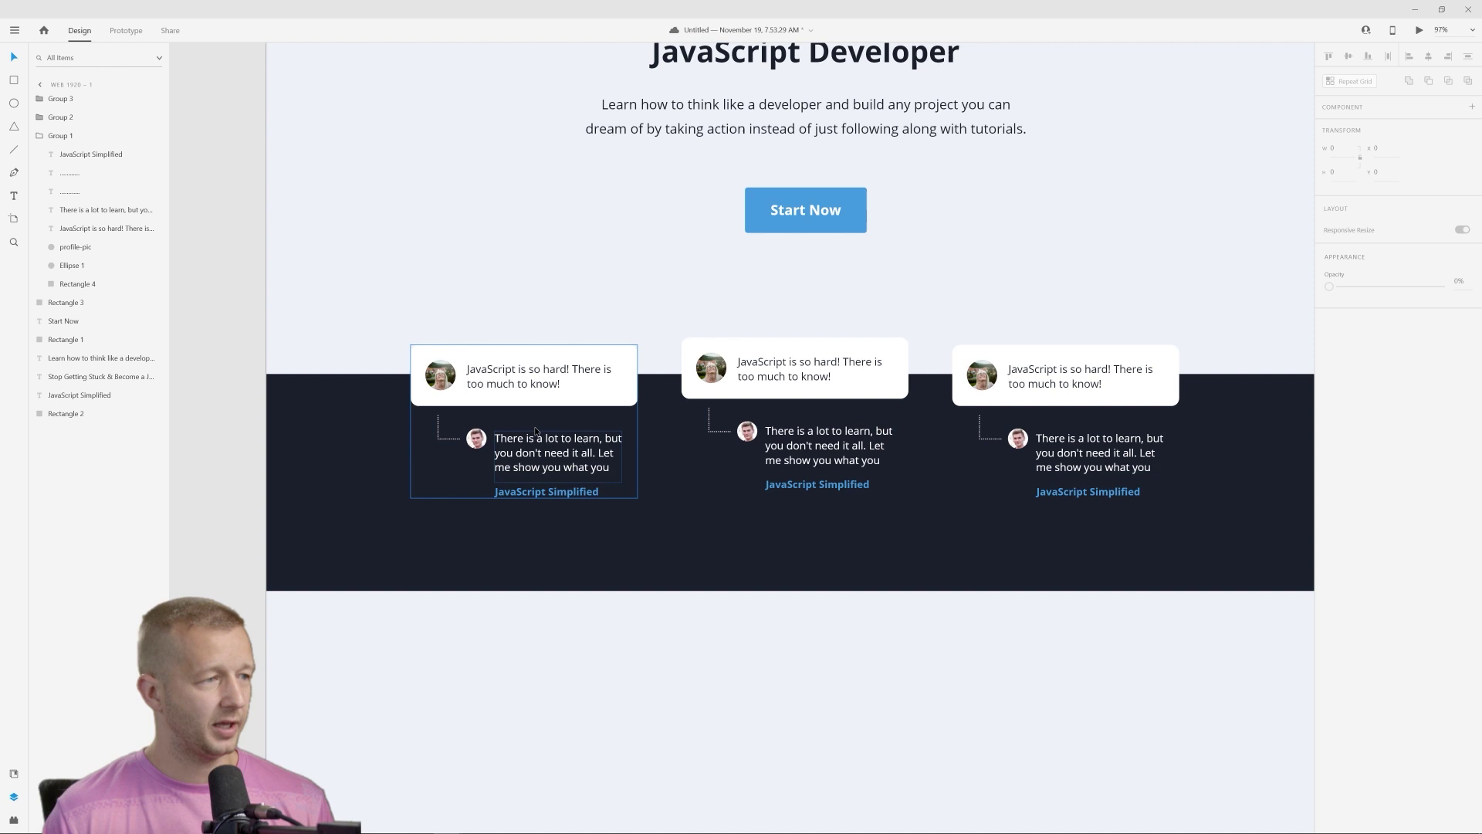
Try raising and enlarging the dark band, then undo the change.
left_click_drag(351, 410, 363, 345)
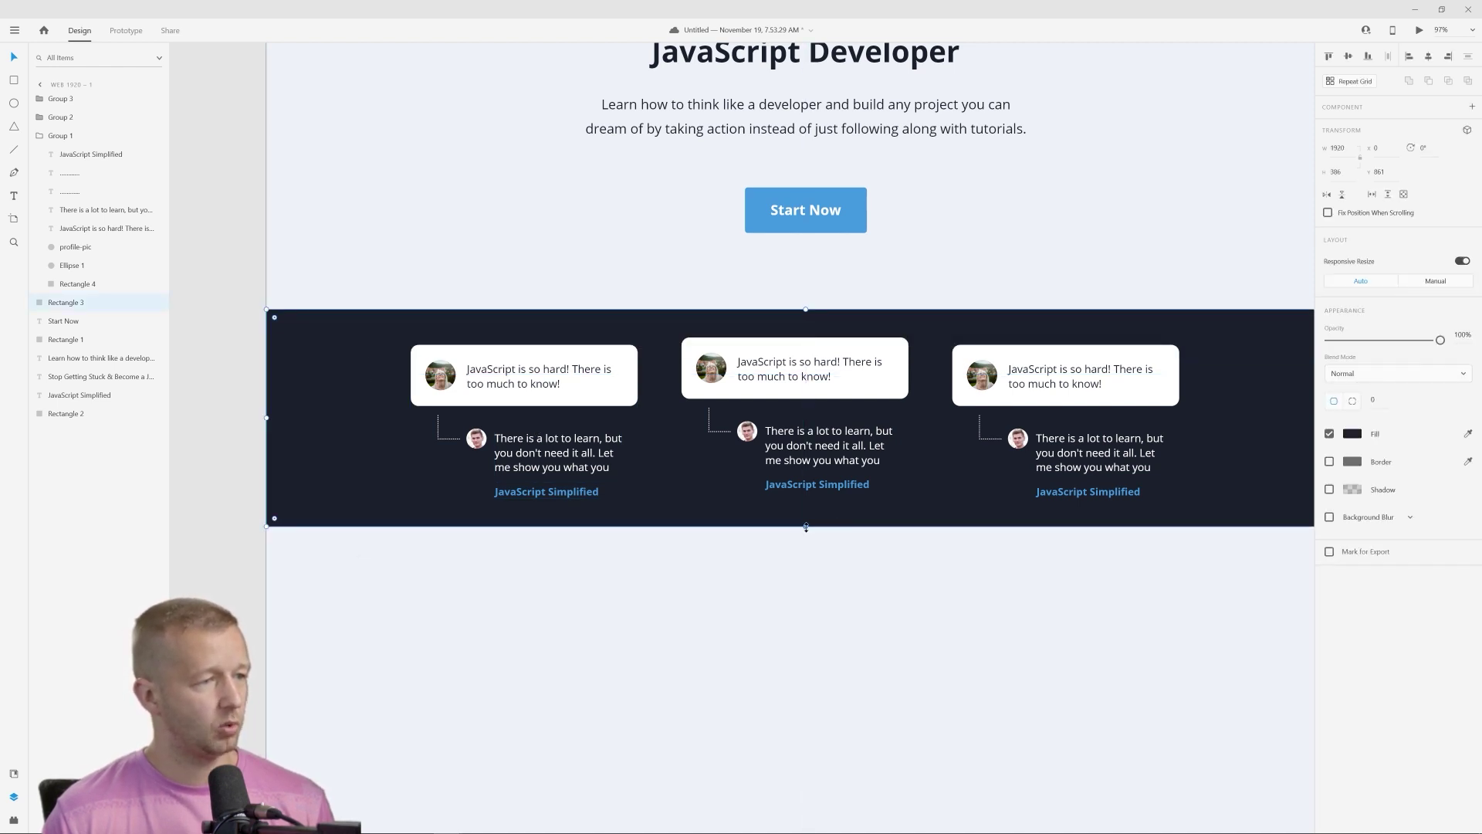
left_click_drag(806, 528, 812, 588)
left_click(820, 643)
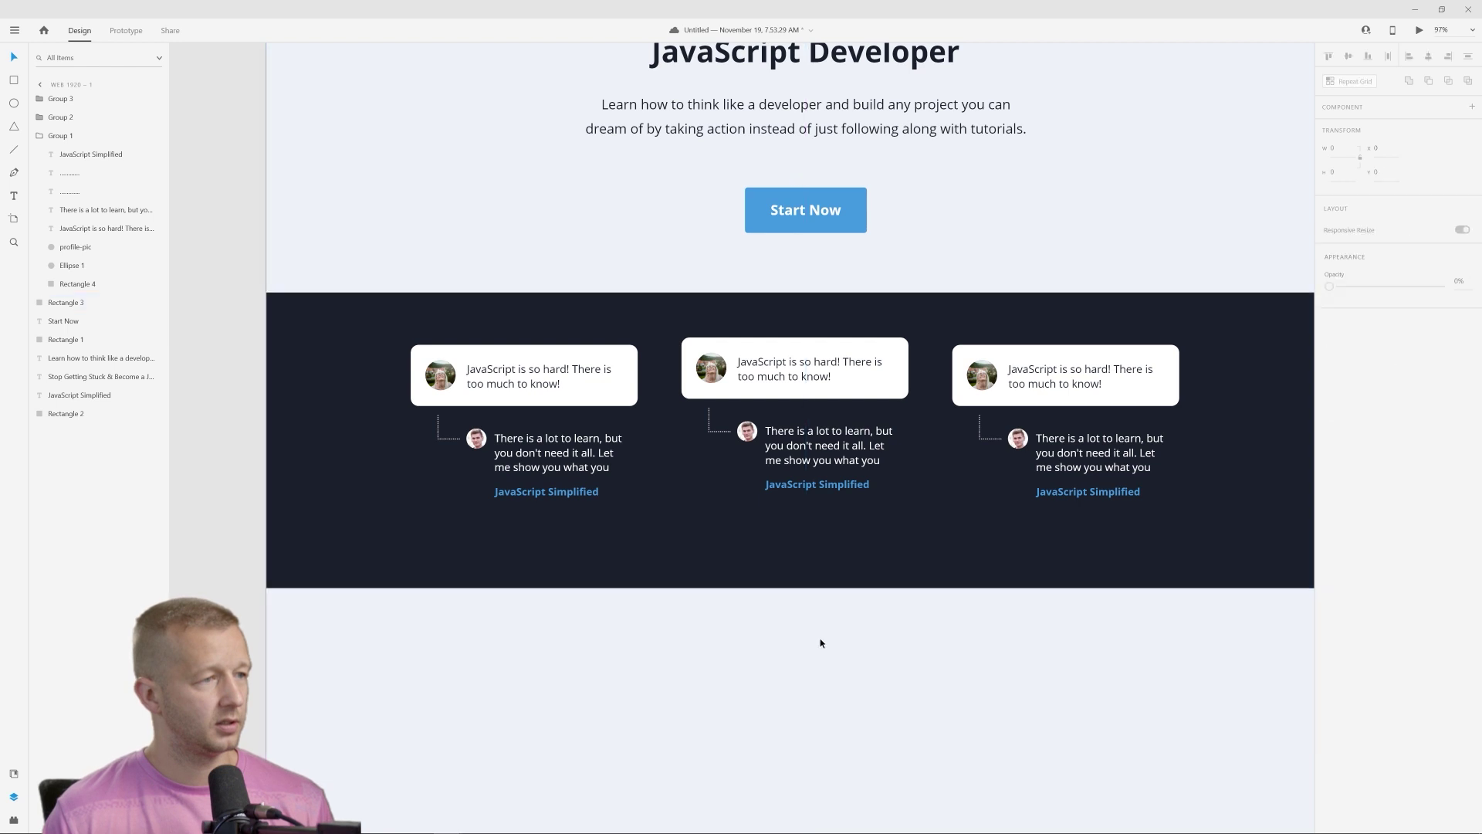
key("ctrl+z")
key("ctrl+z")
key("ctrl+z")
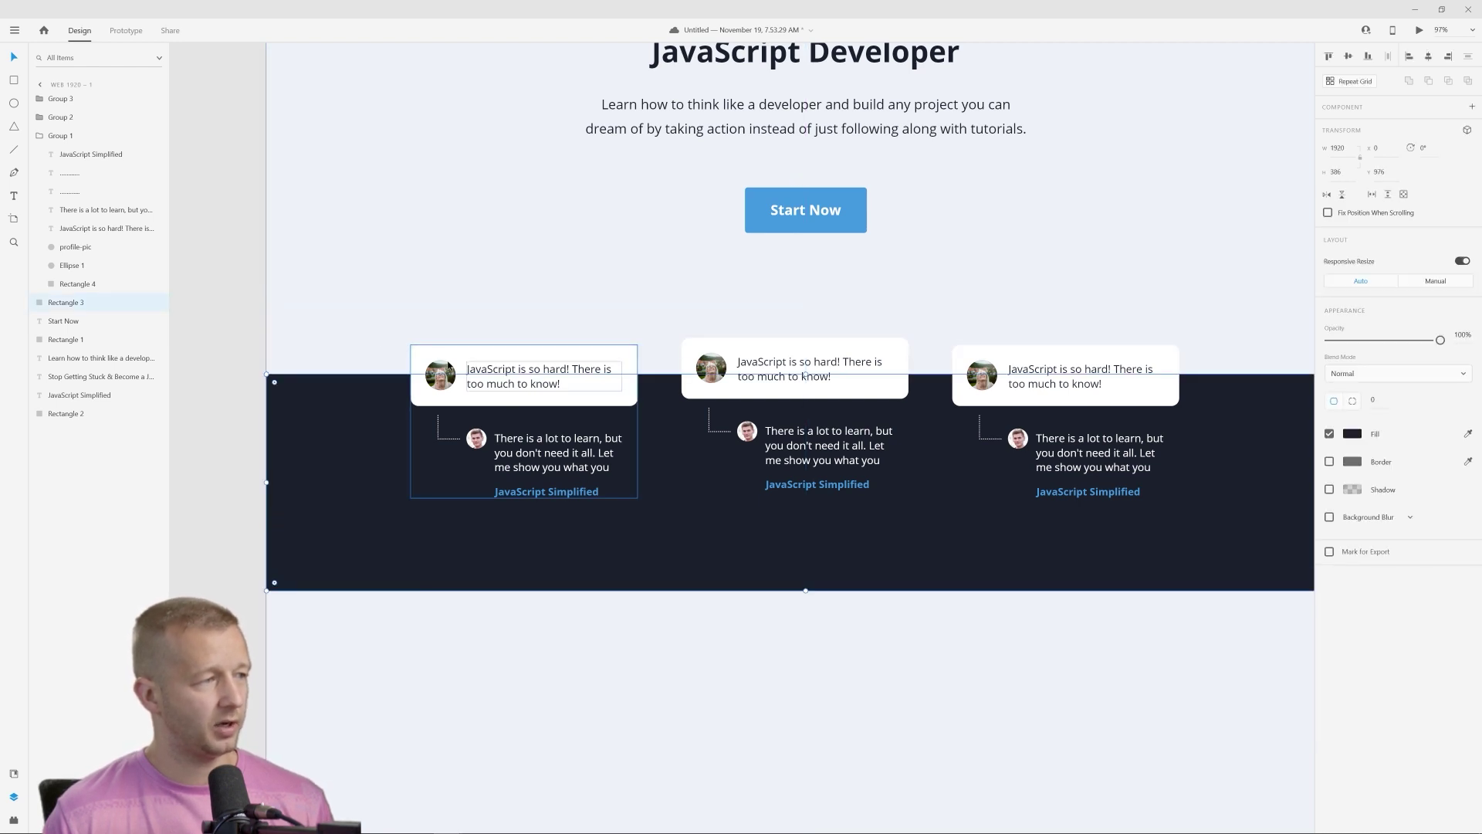
key("Escape")
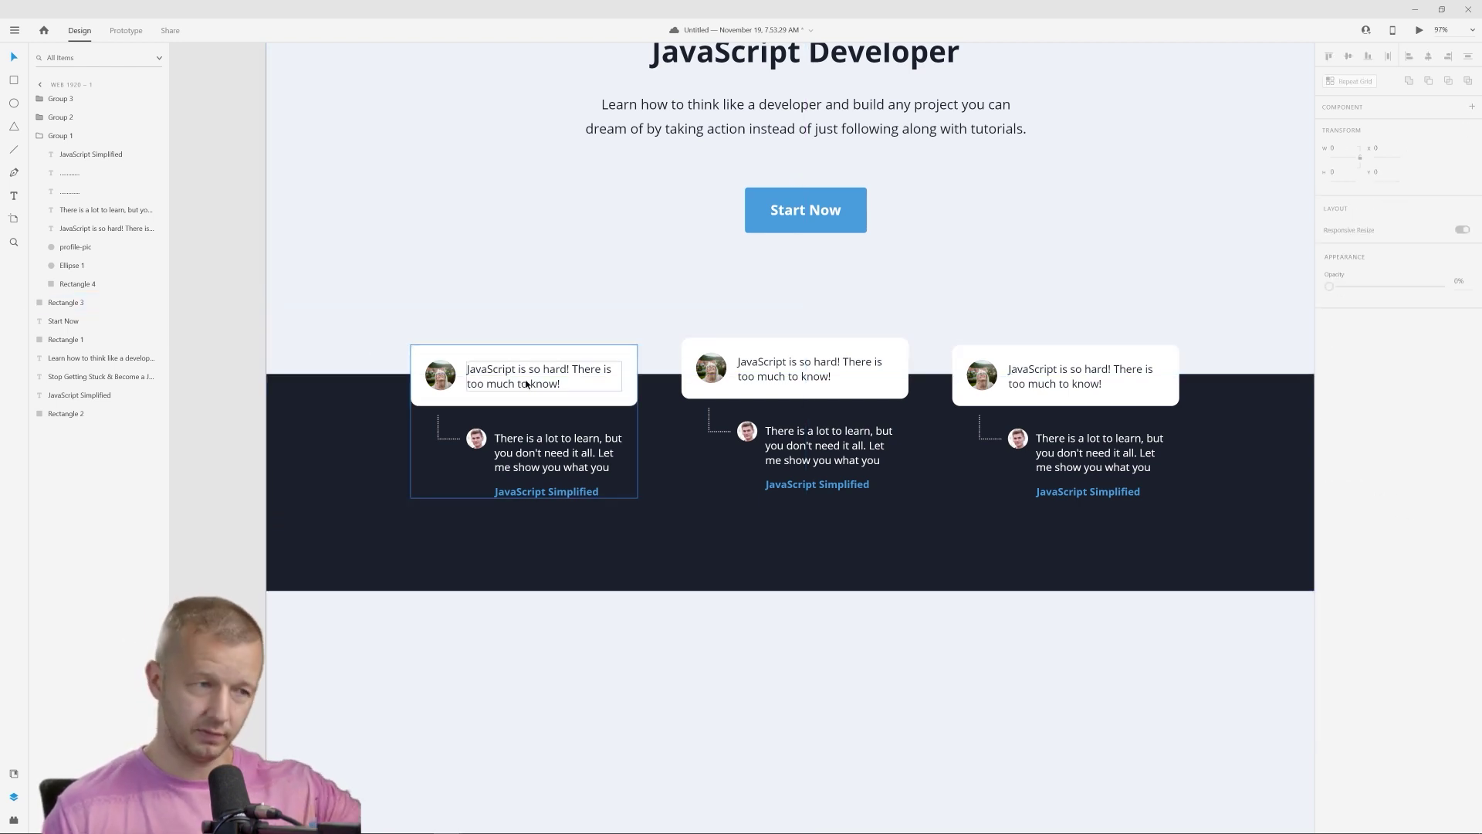
scroll(886, 604, "down", 1)
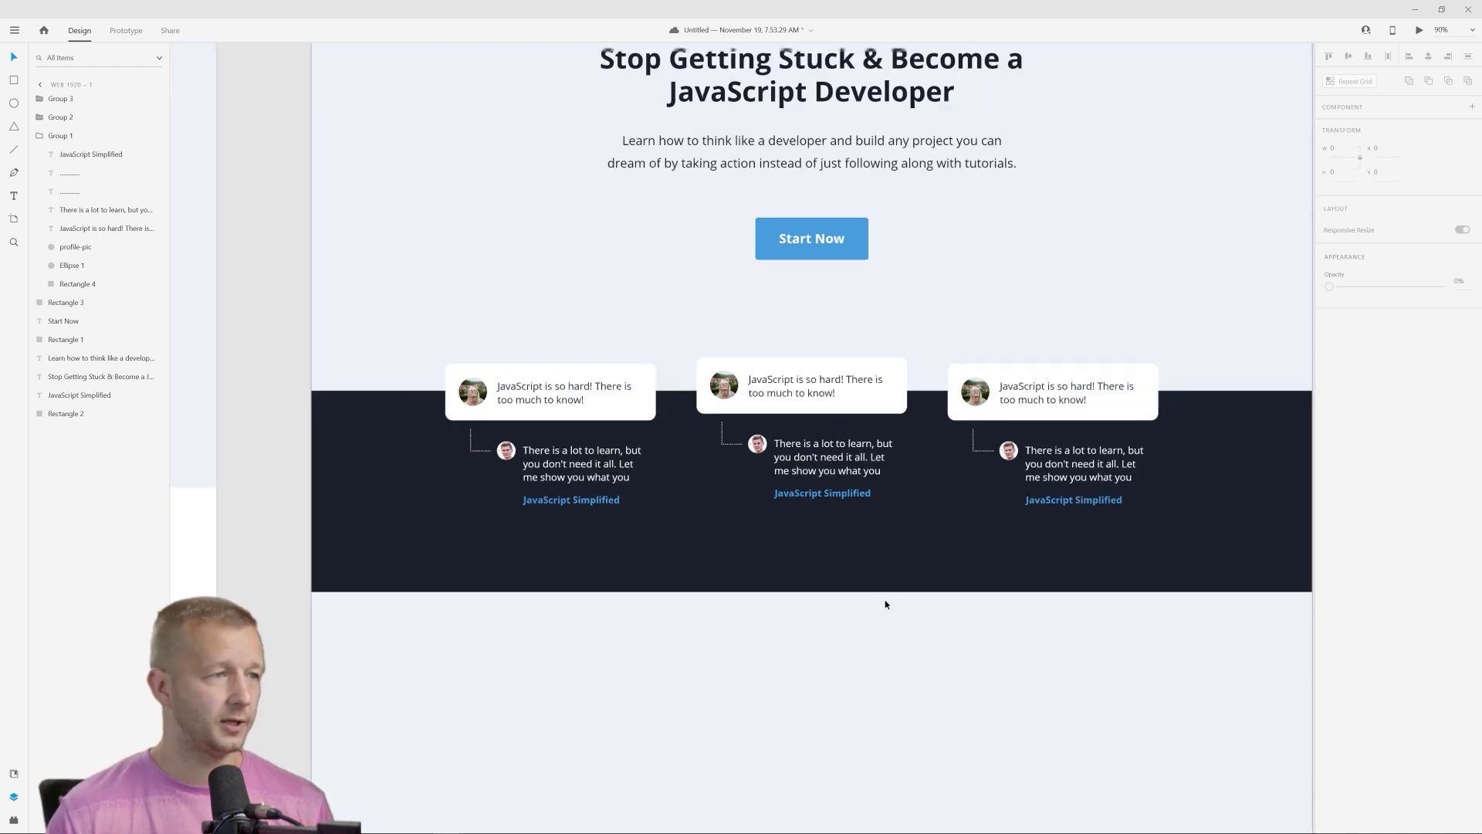
scroll(886, 604, "down", 3)
left_click(1108, 507)
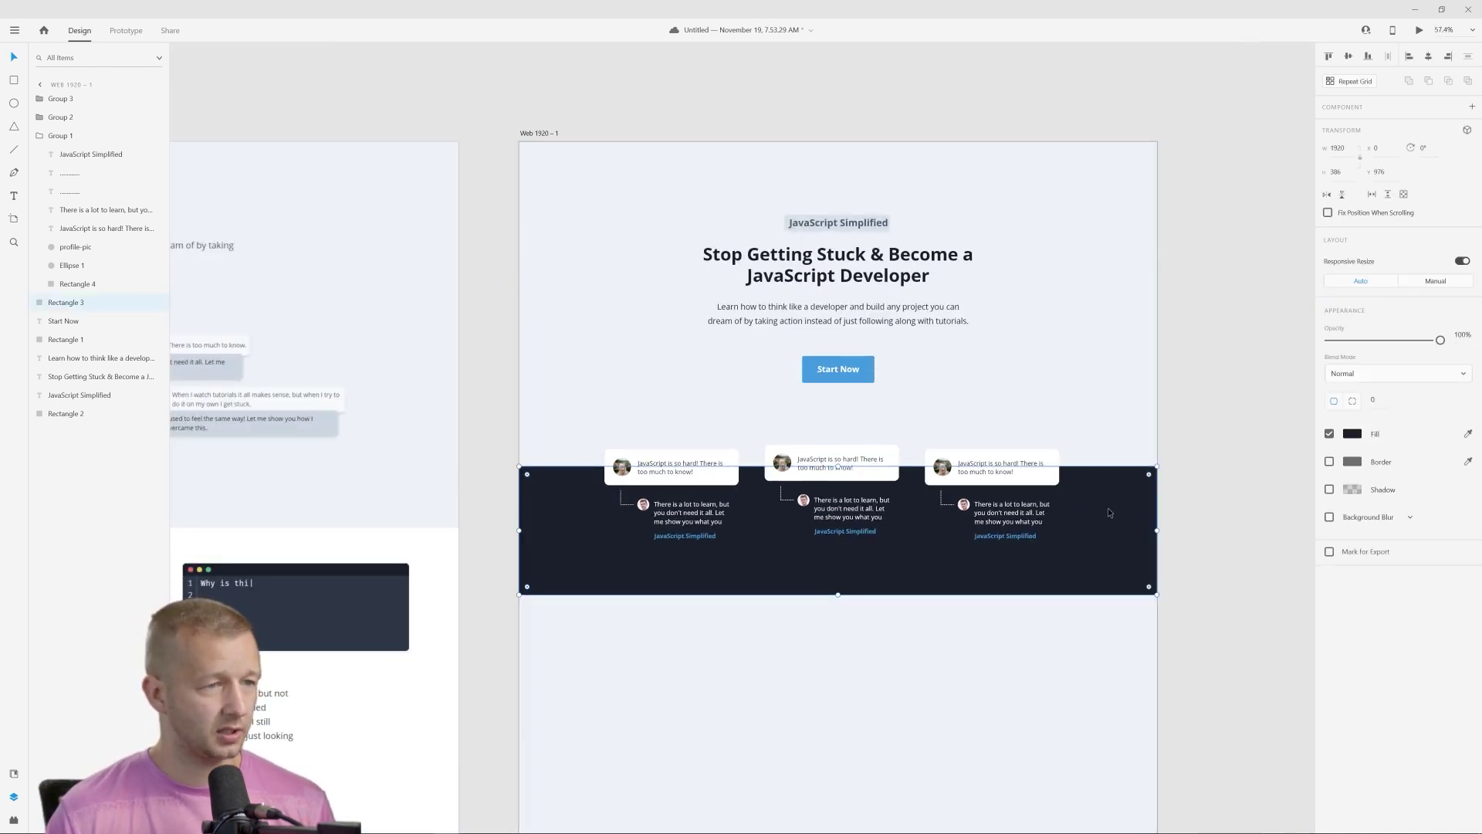
left_click(871, 268)
left_click(935, 403)
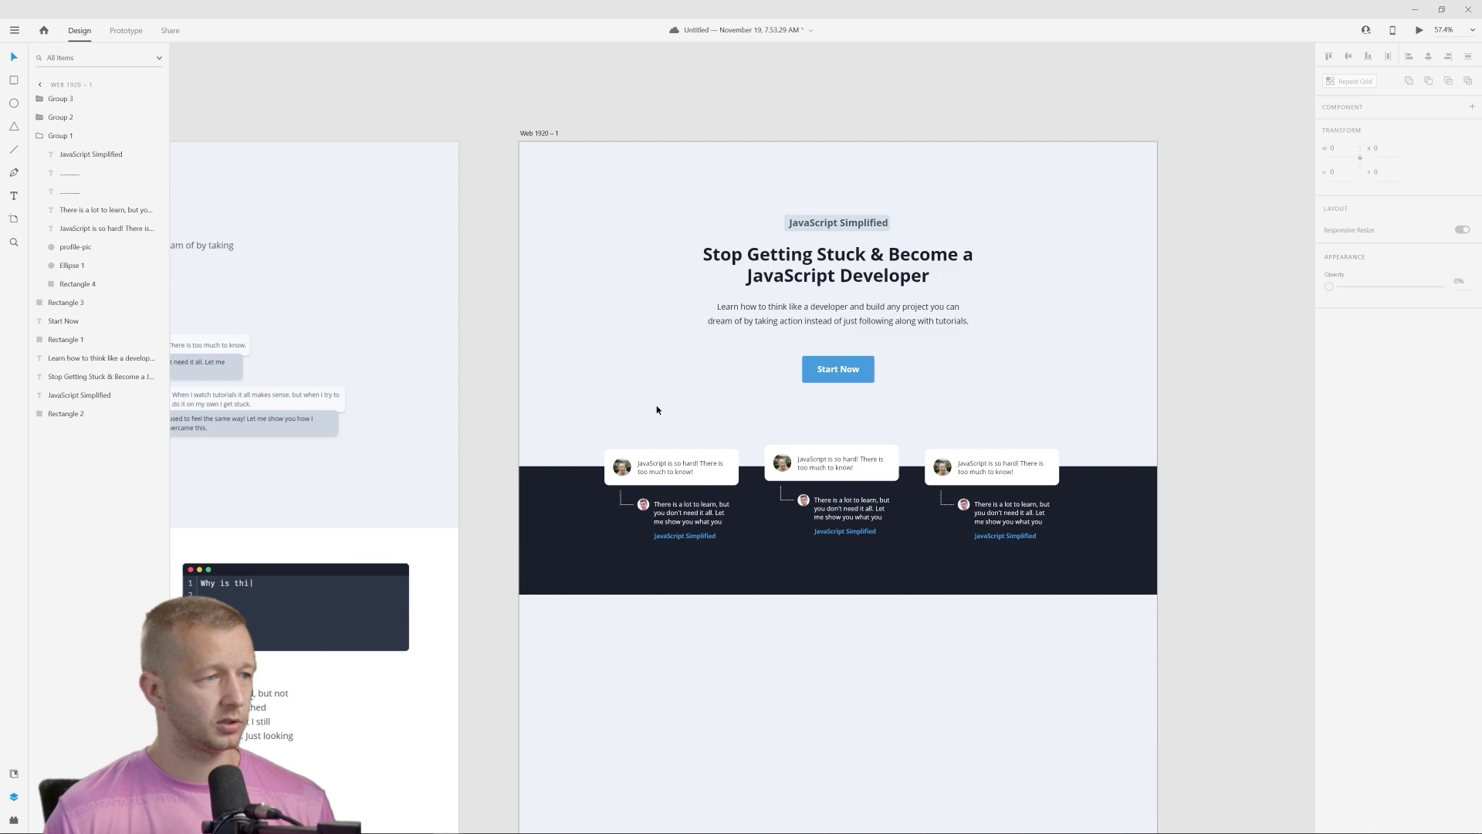
left_click_drag(626, 374, 1042, 417)
scroll(946, 446, "up", 5)
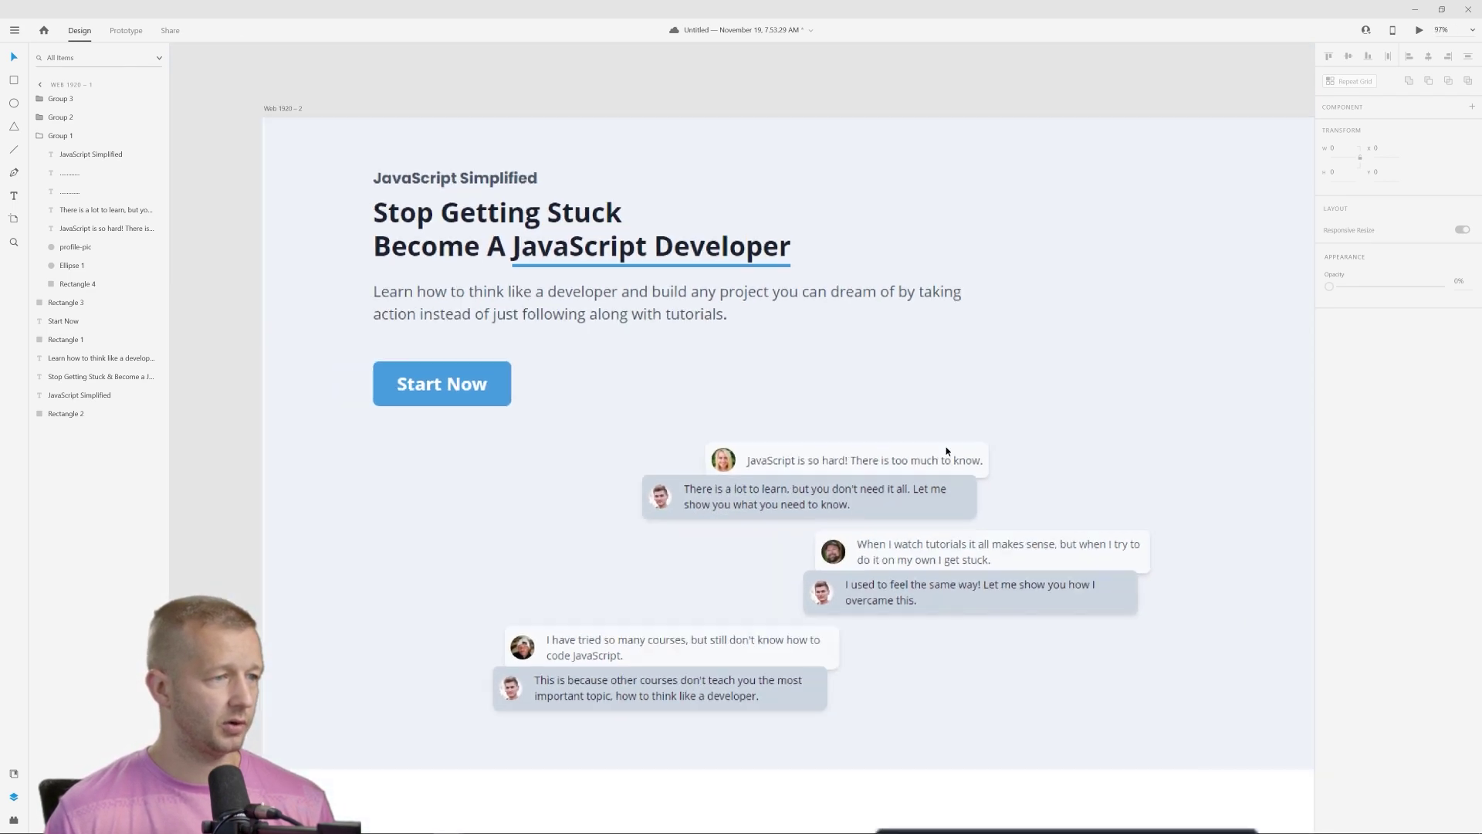
scroll(1049, 460, "right", 3)
left_click_drag(1178, 525, 556, 513)
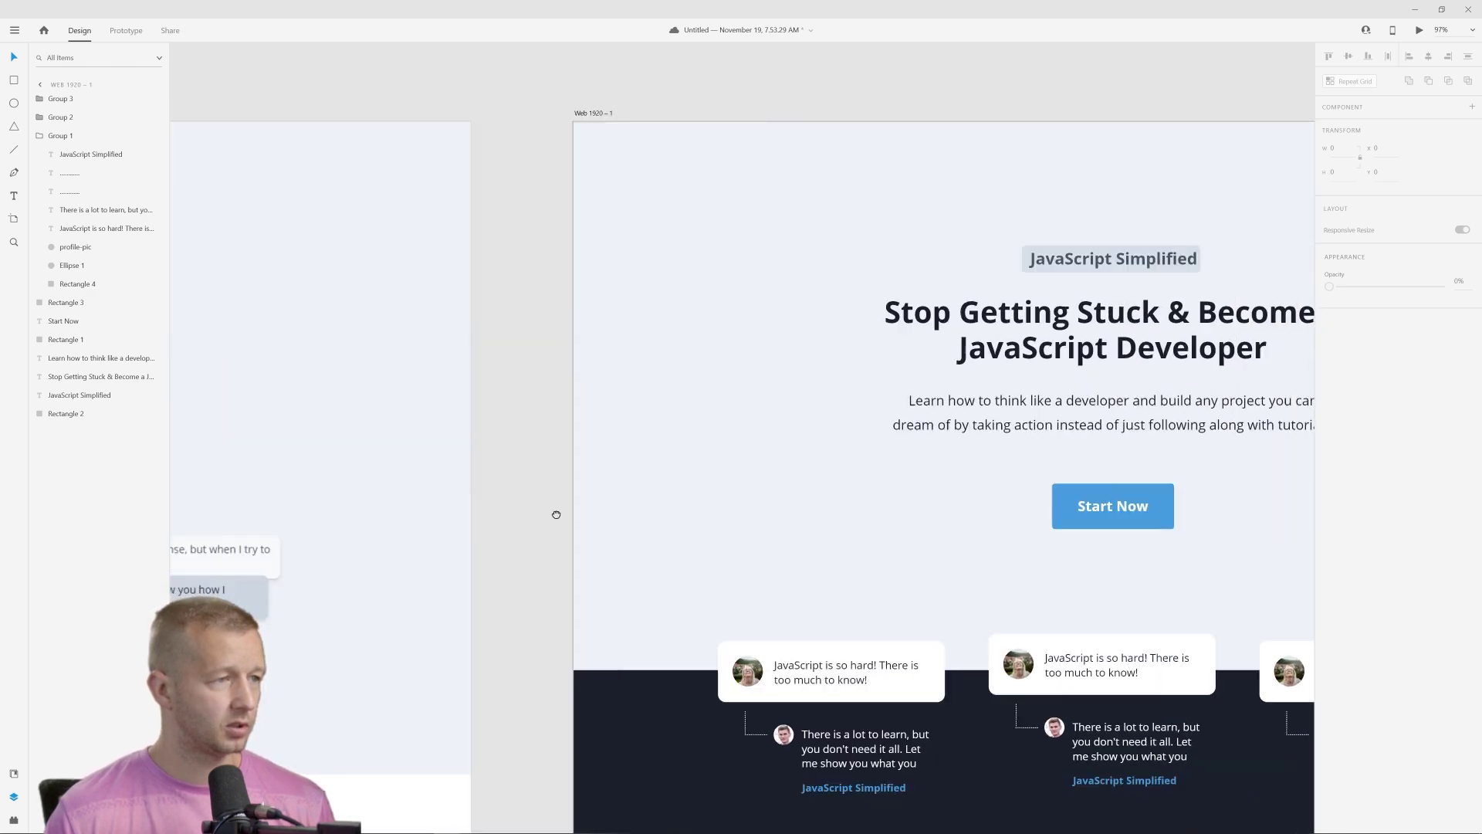
left_click_drag(1078, 562, 697, 503)
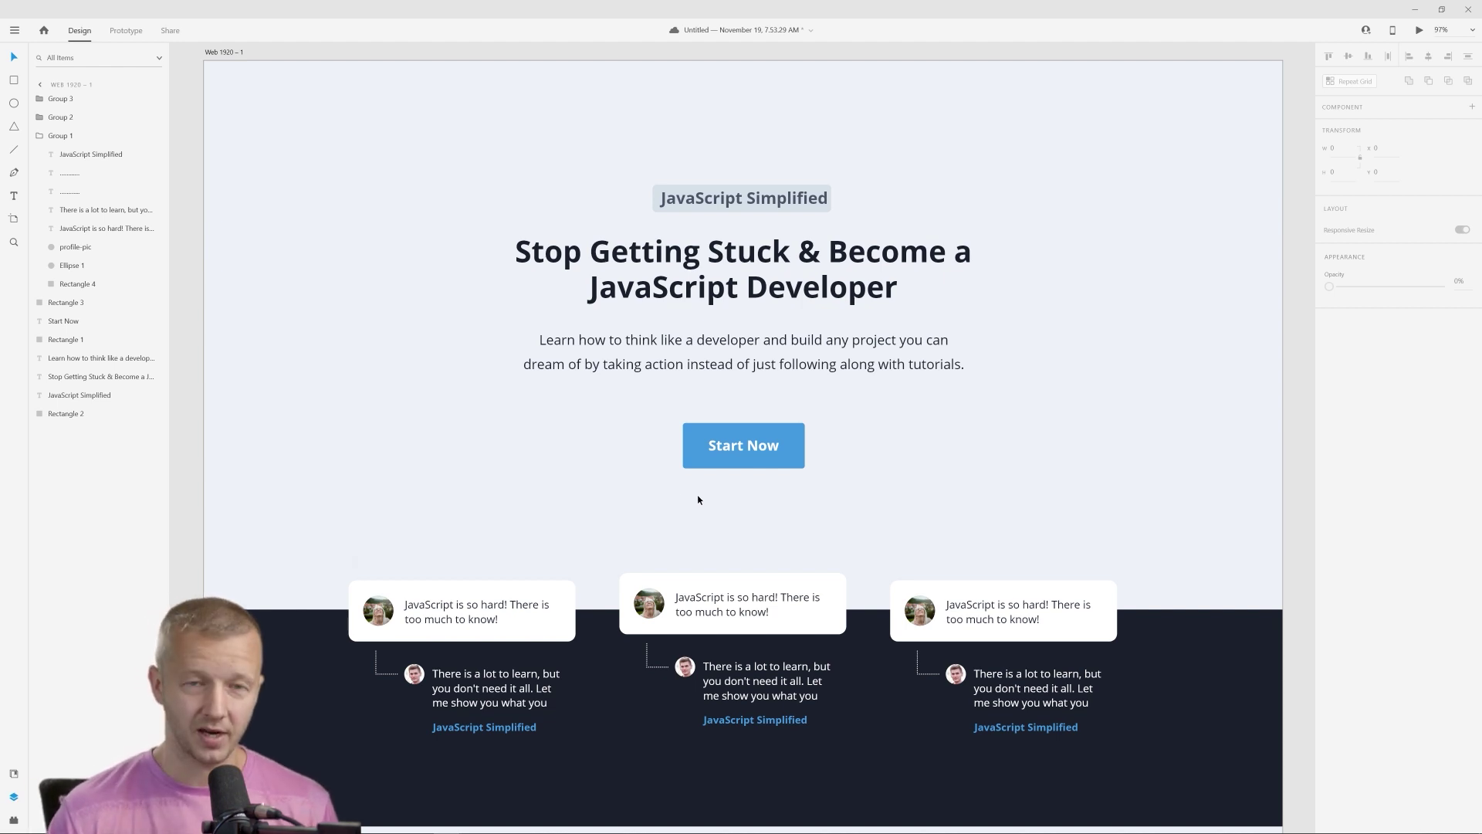
scroll(697, 505, "down", 5)
left_click_drag(463, 525, 695, 357)
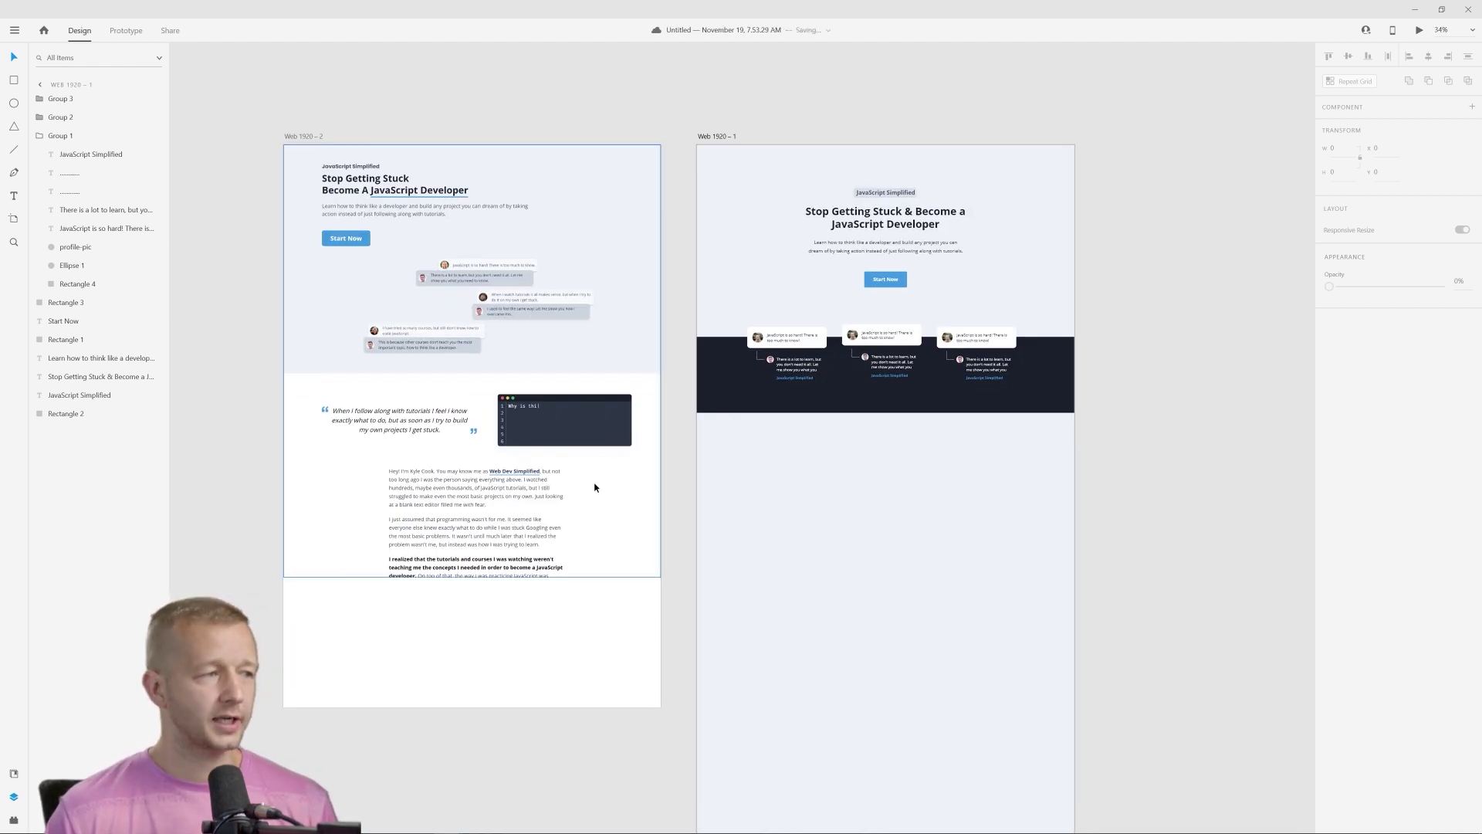
scroll(358, 468, "up", 4)
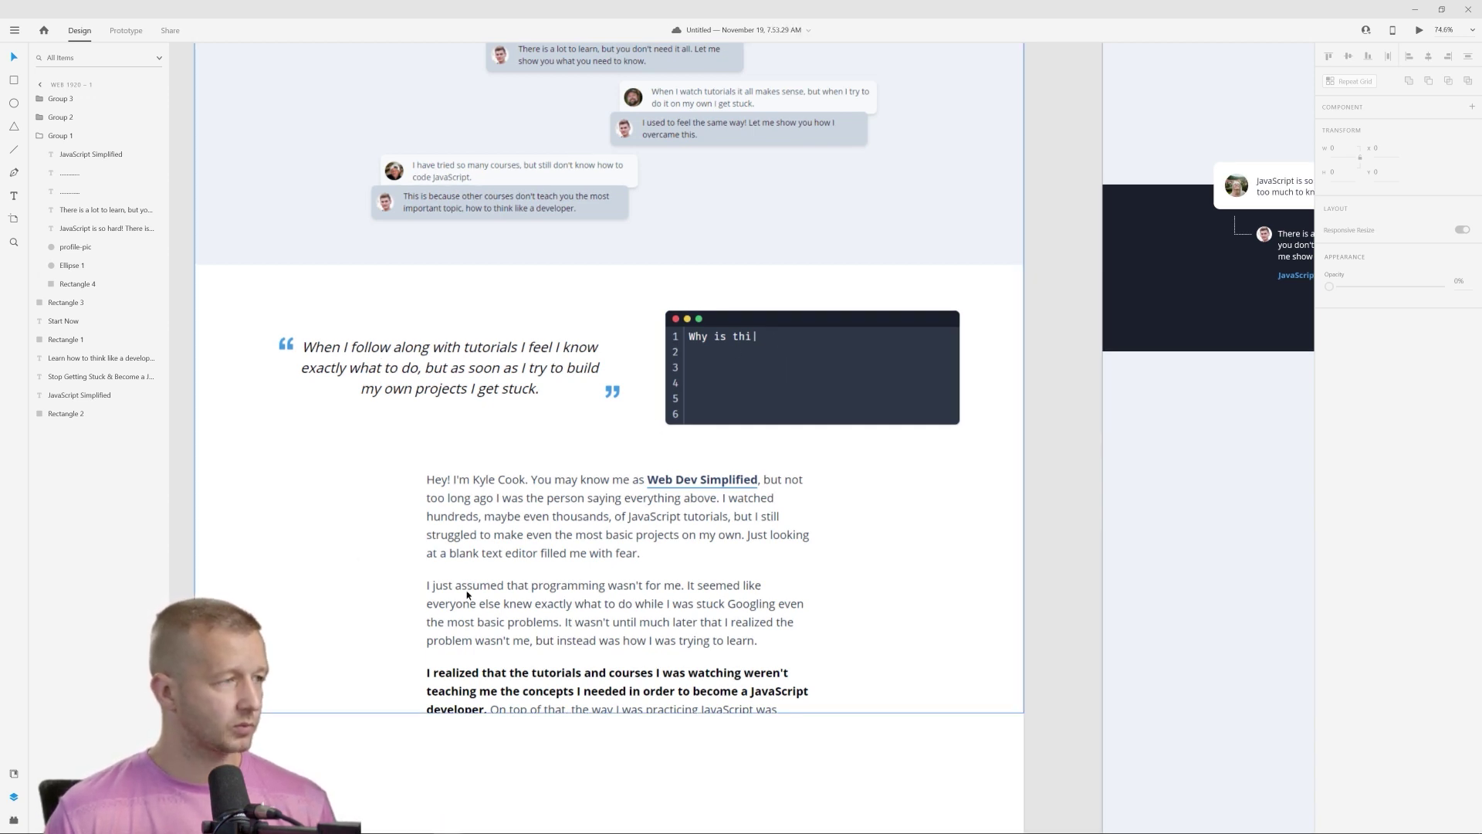
scroll(715, 370, "down", 5)
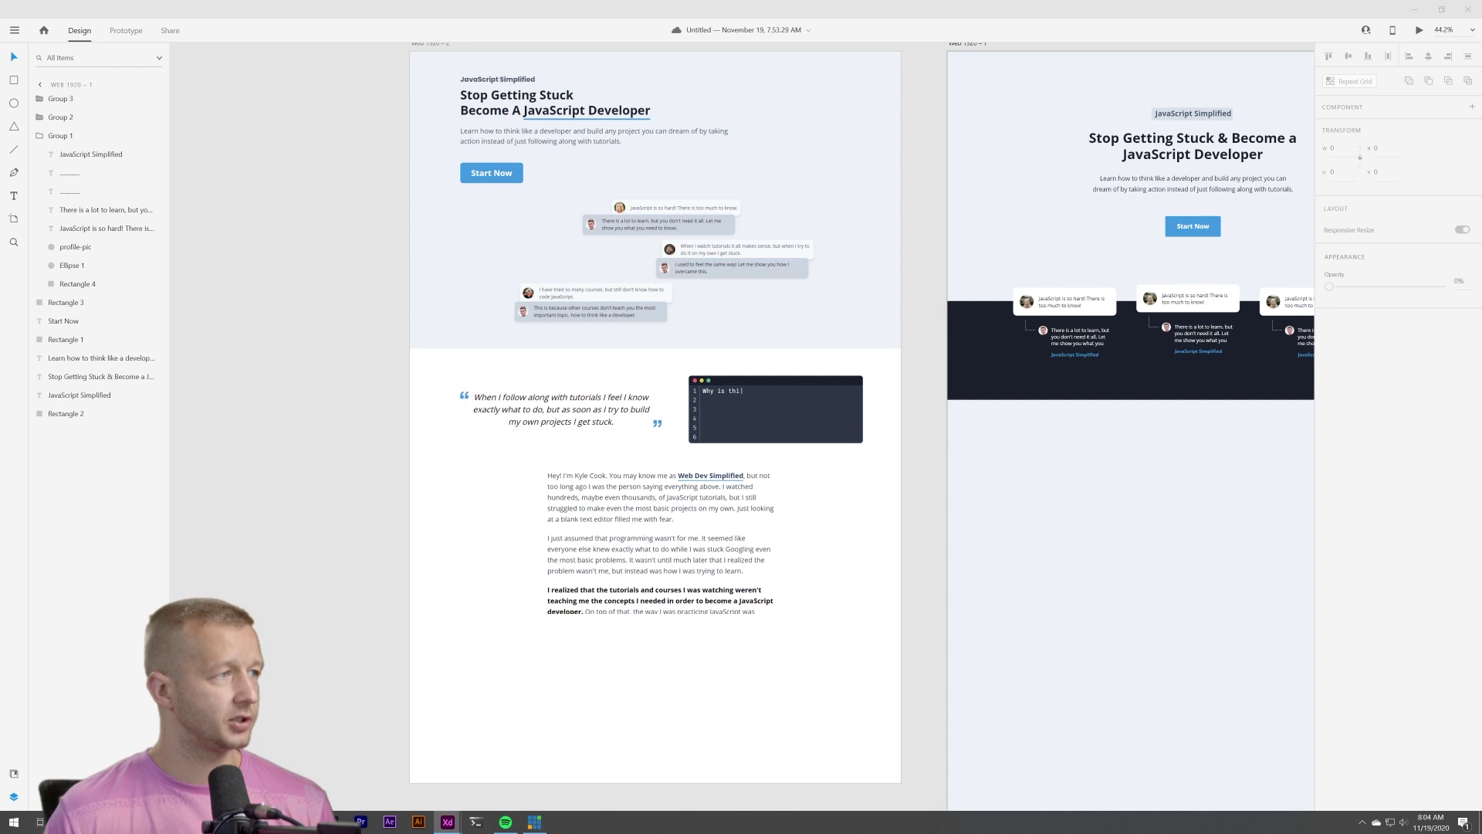
left_click(332, 821)
left_click(605, 96)
type("av")
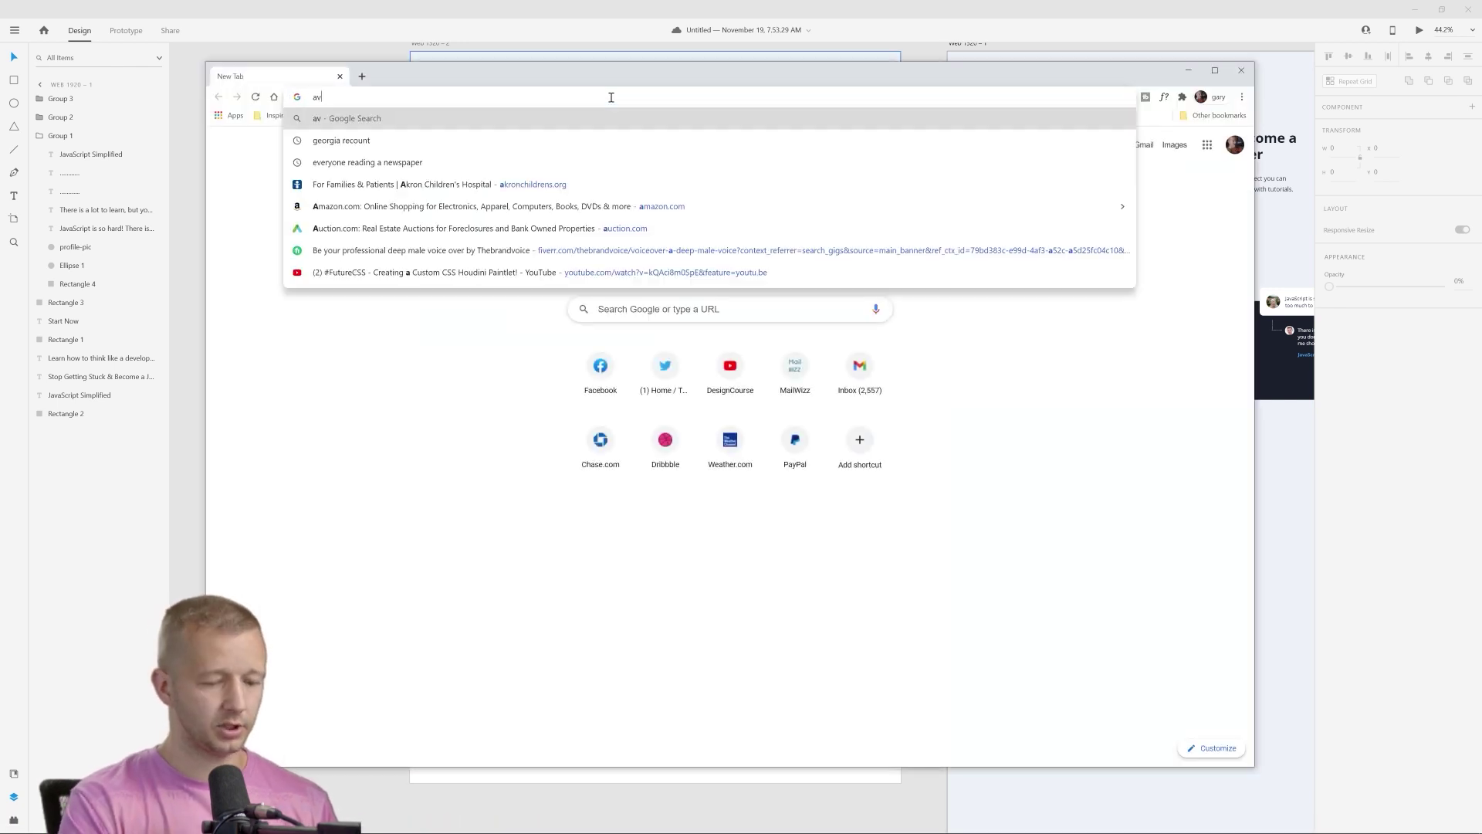
key("BackSpace")
key("BackSpace")
type("javascriptsimplified.com")
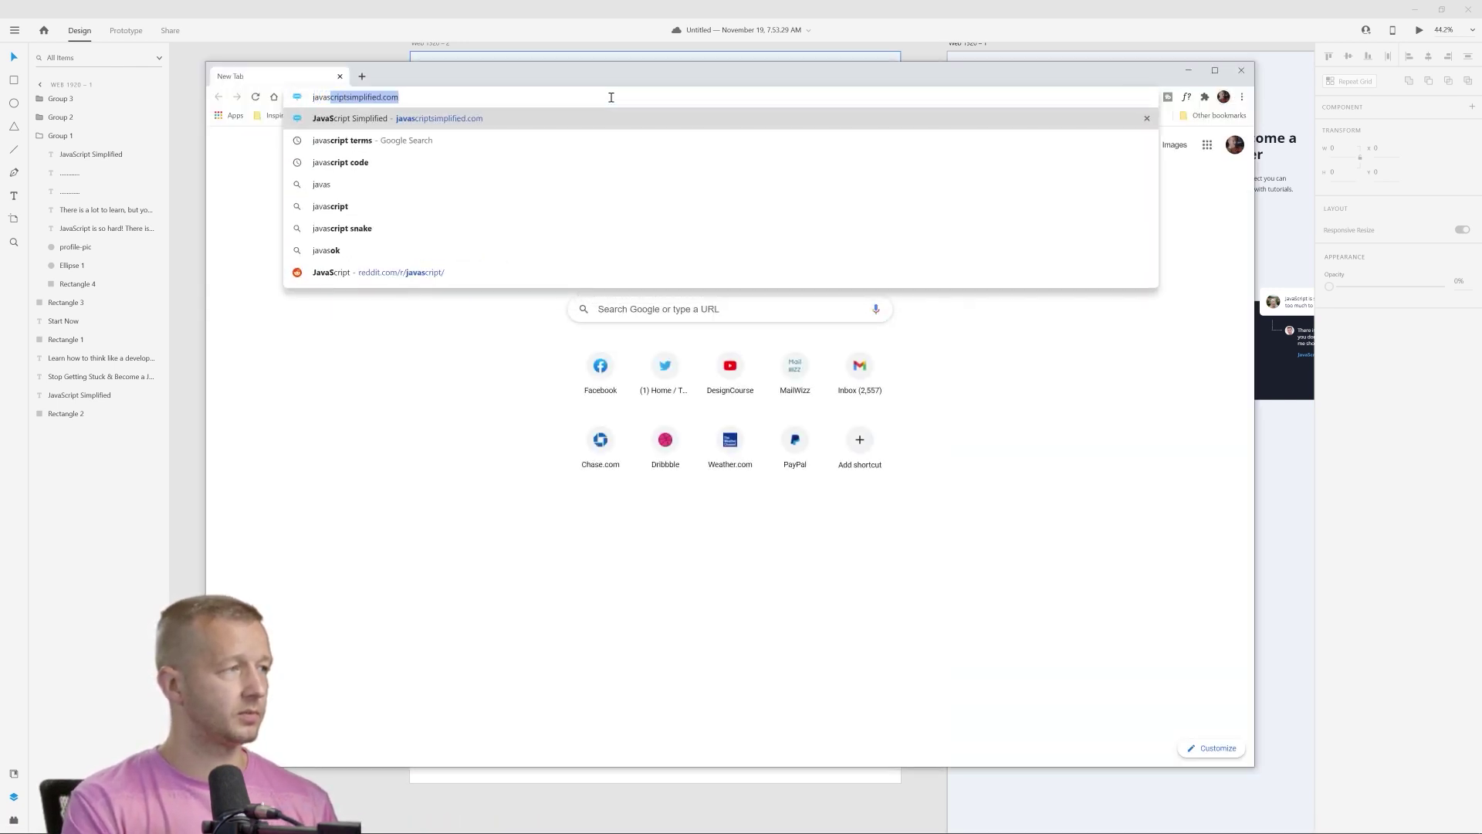
key("Return")
scroll(1077, 488, "down", 4)
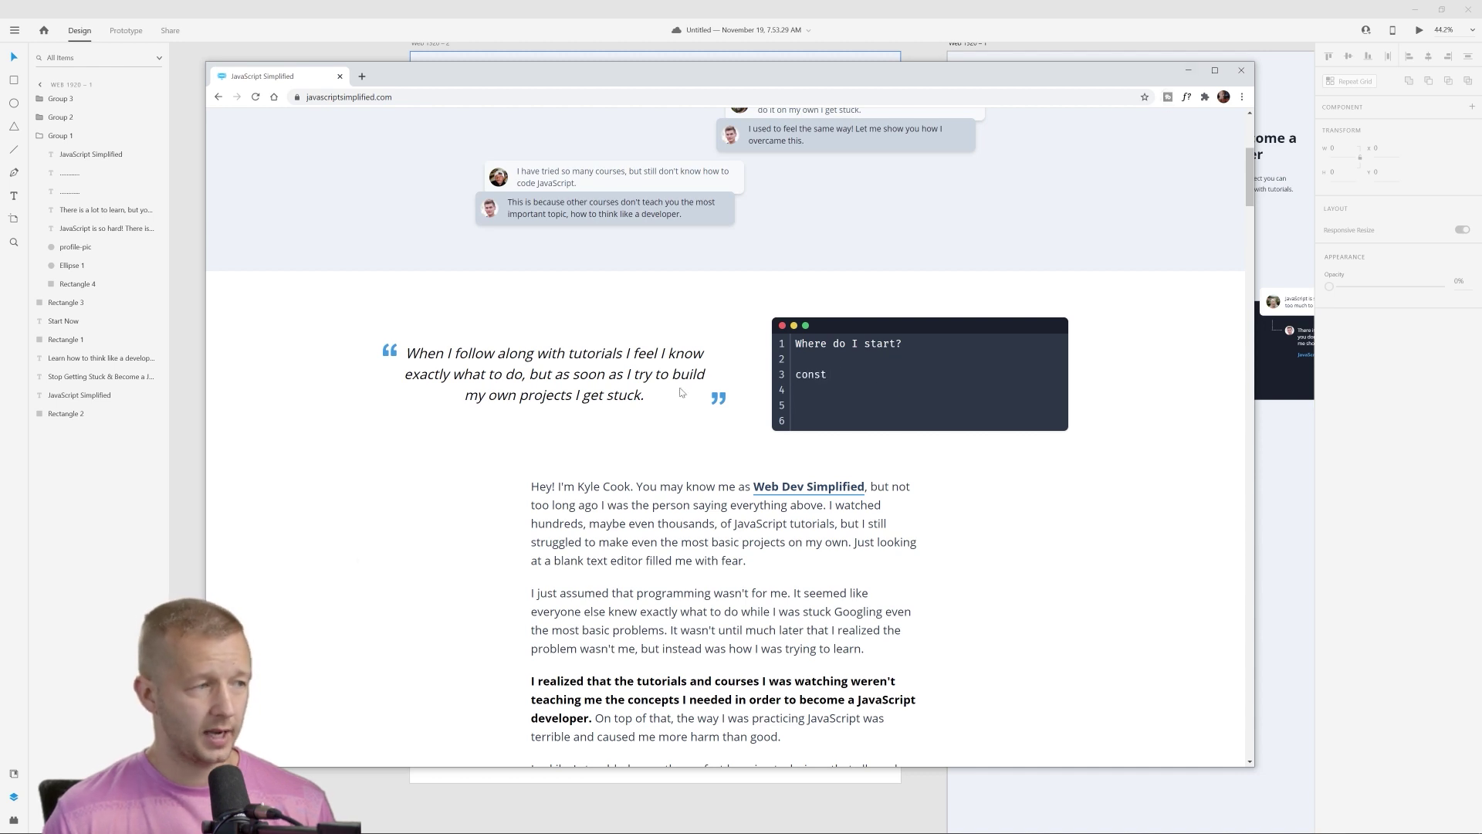
left_click_drag(395, 354, 695, 398)
left_click(794, 376)
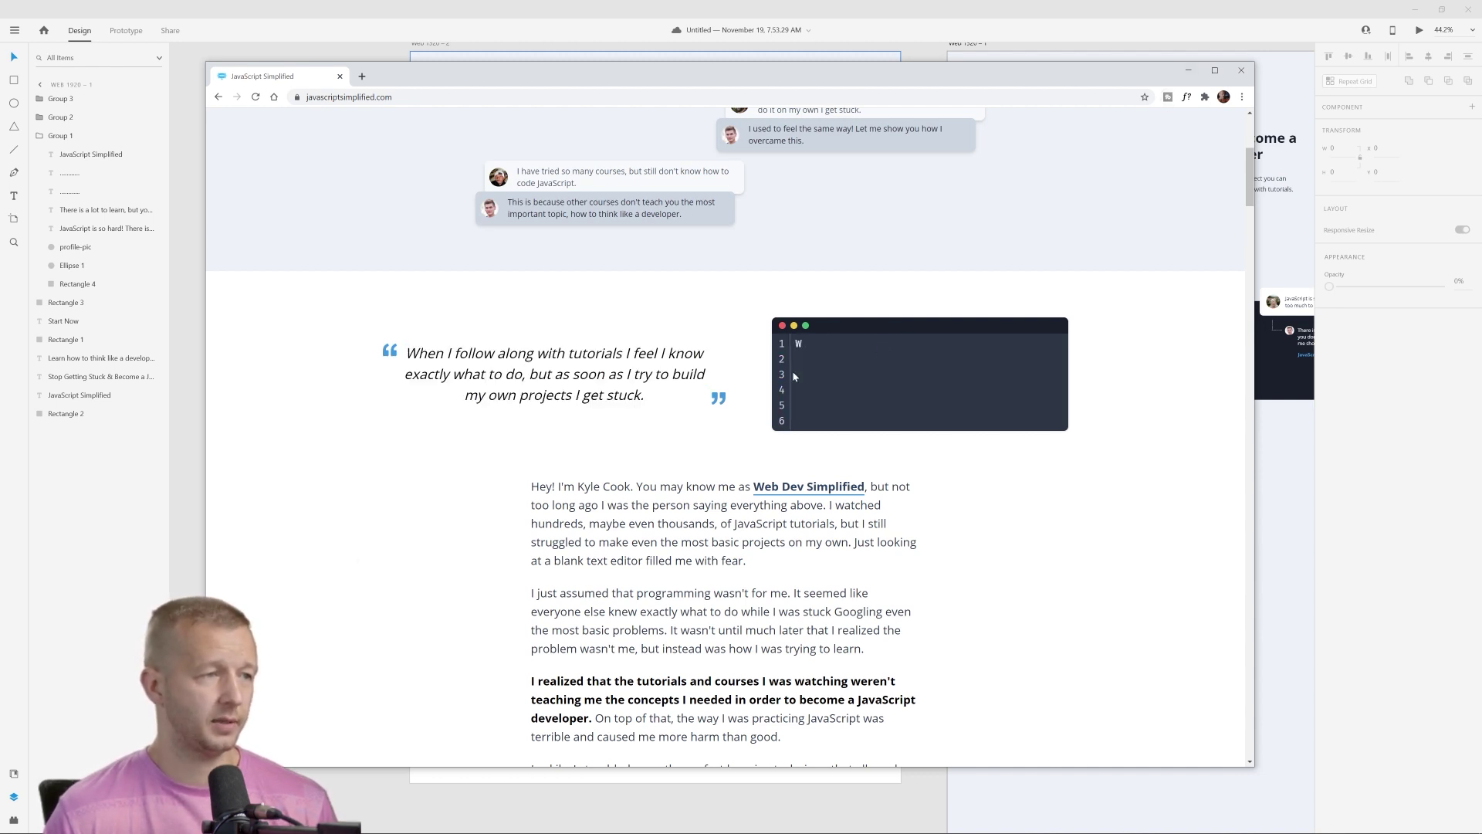
left_click(1241, 70)
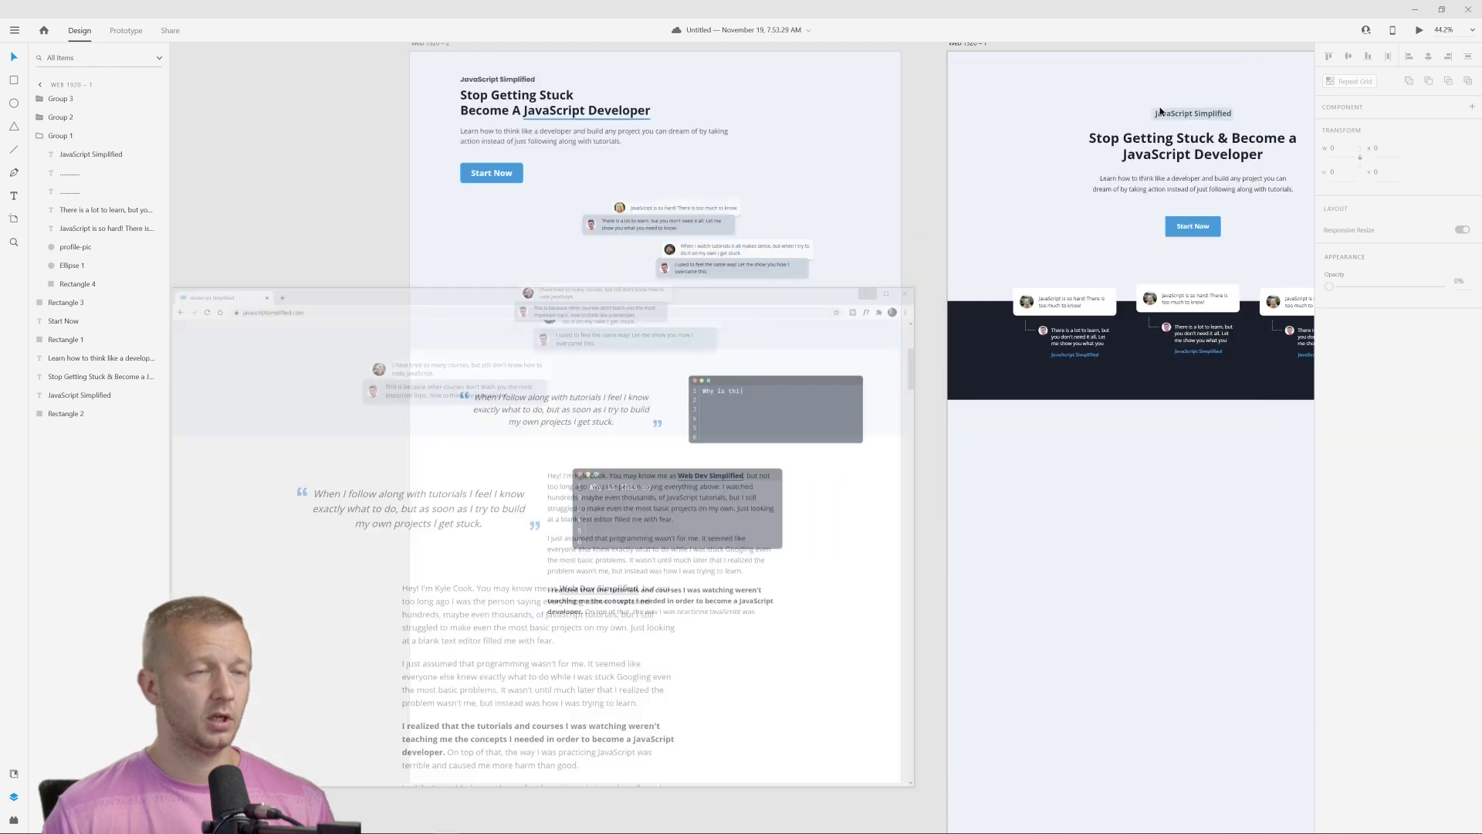
left_click_drag(1136, 395, 843, 405)
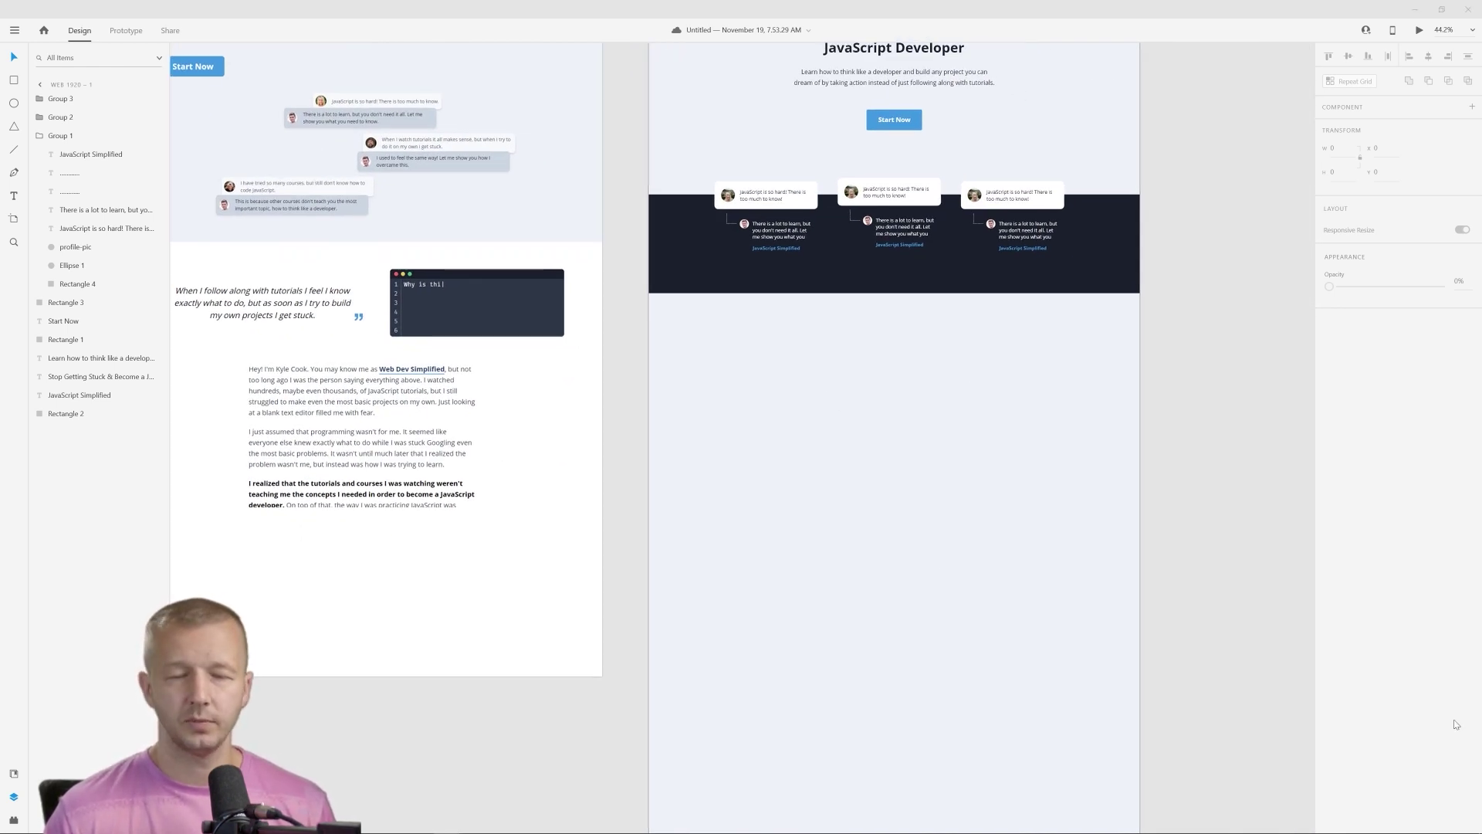
Paste a second dark band below the chat-card band.
key("ctrl+v")
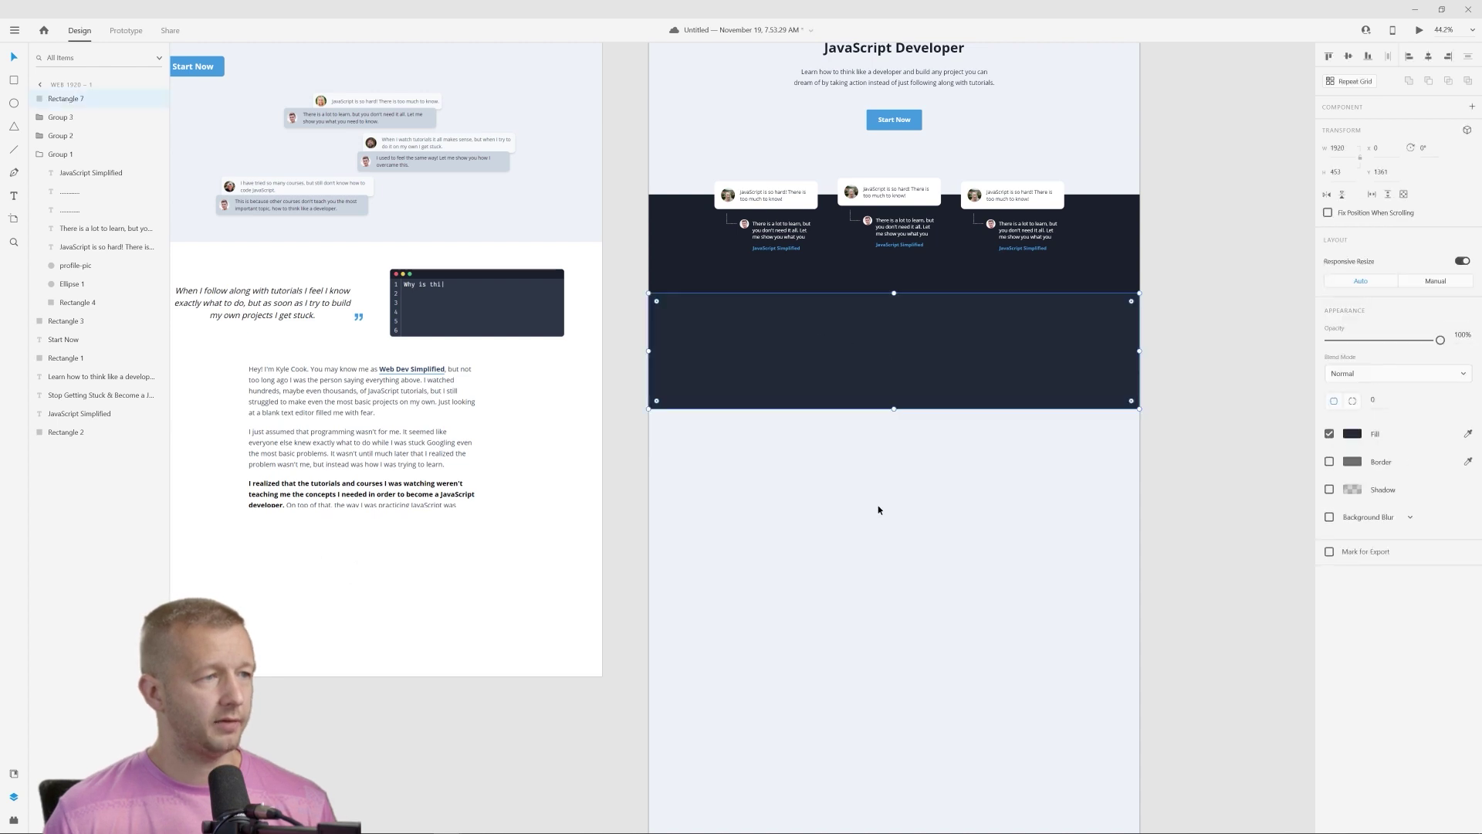
left_click(878, 505)
scroll(937, 358, "up", 3)
scroll(956, 324, "up", 3)
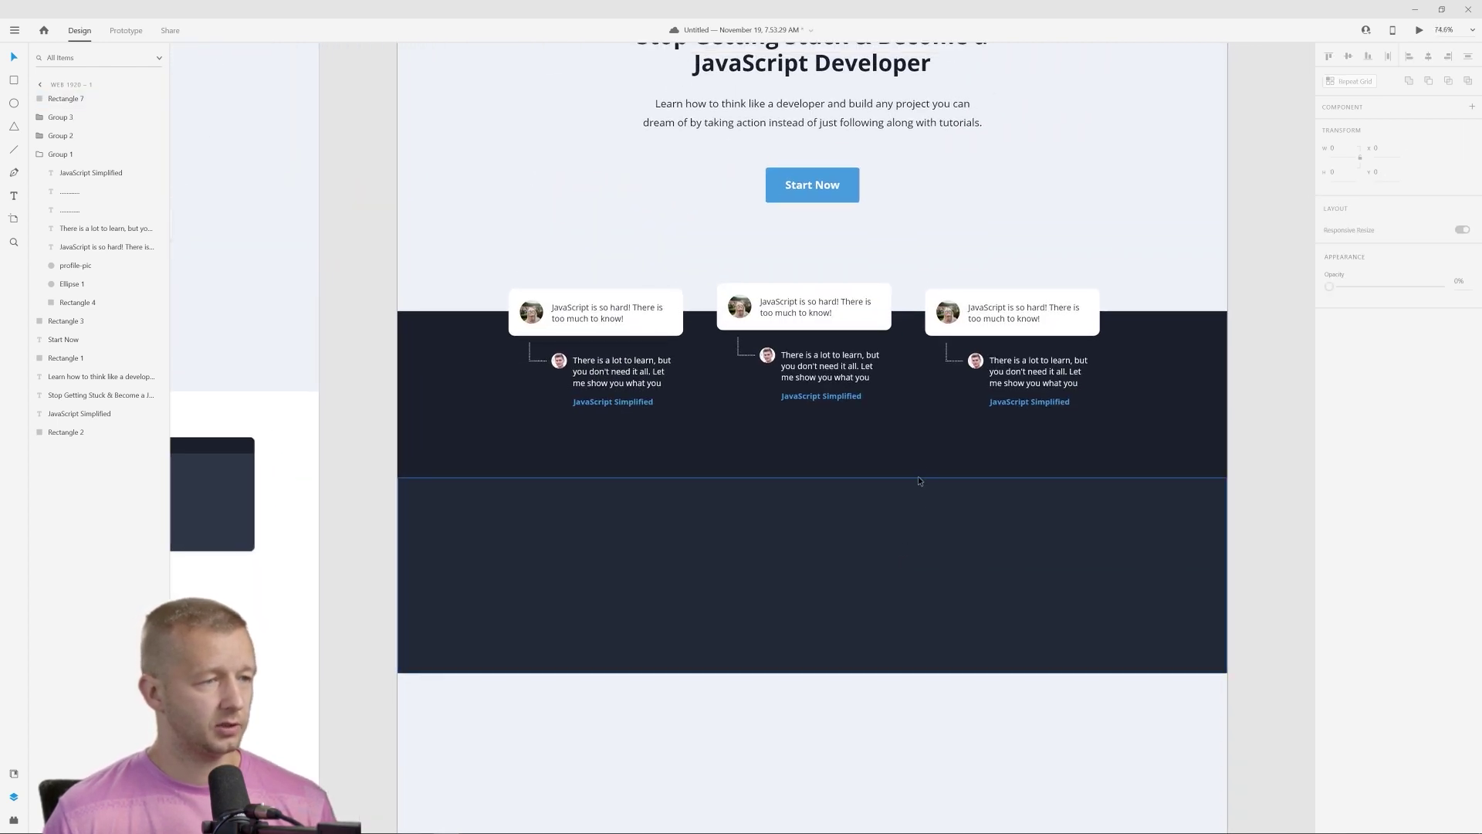
Fill the lower band with the upper band's colour, lightened to #272E3F.
left_click(931, 532)
left_click(1469, 434)
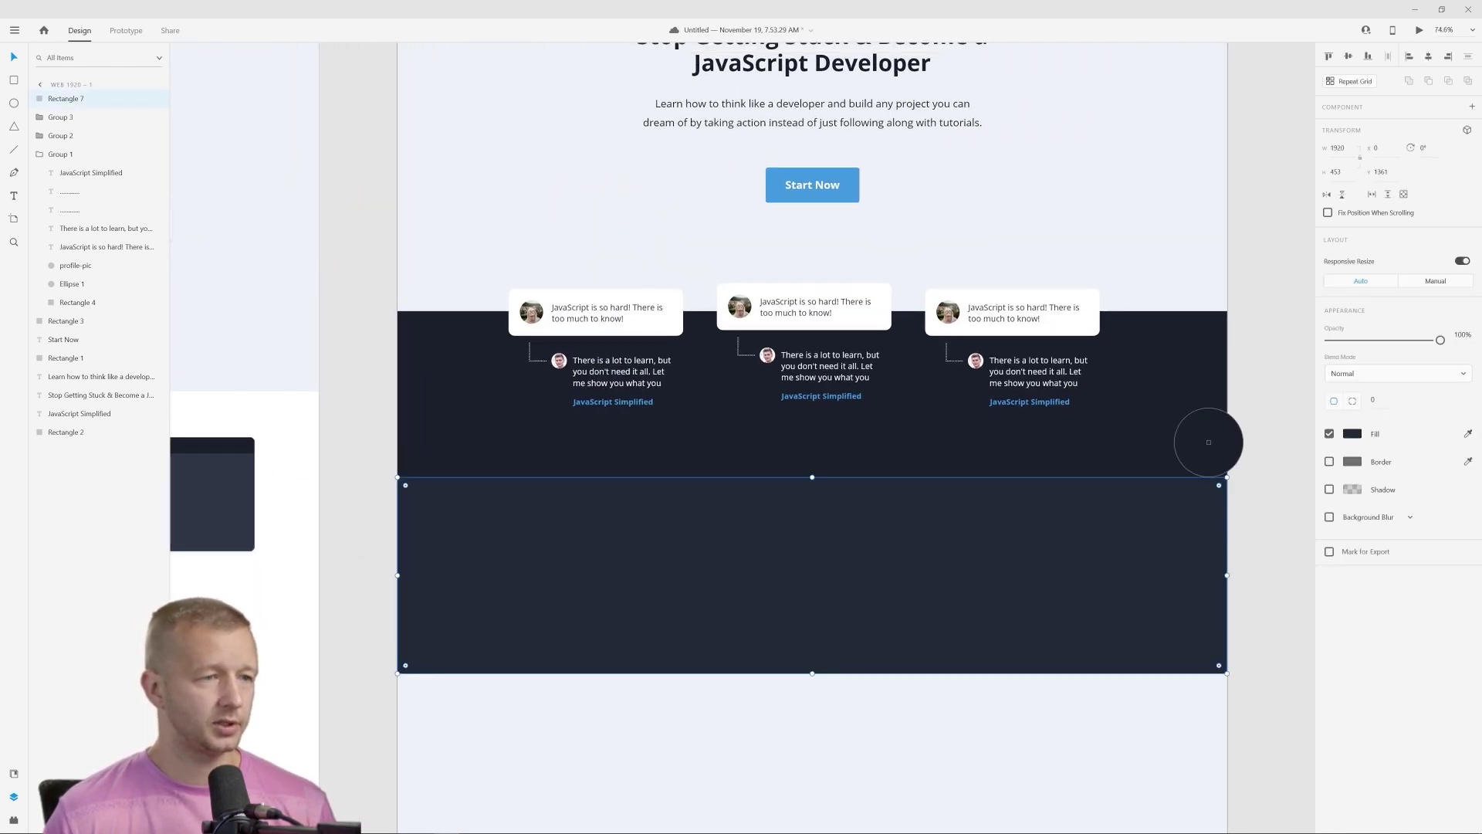
left_click(1207, 440)
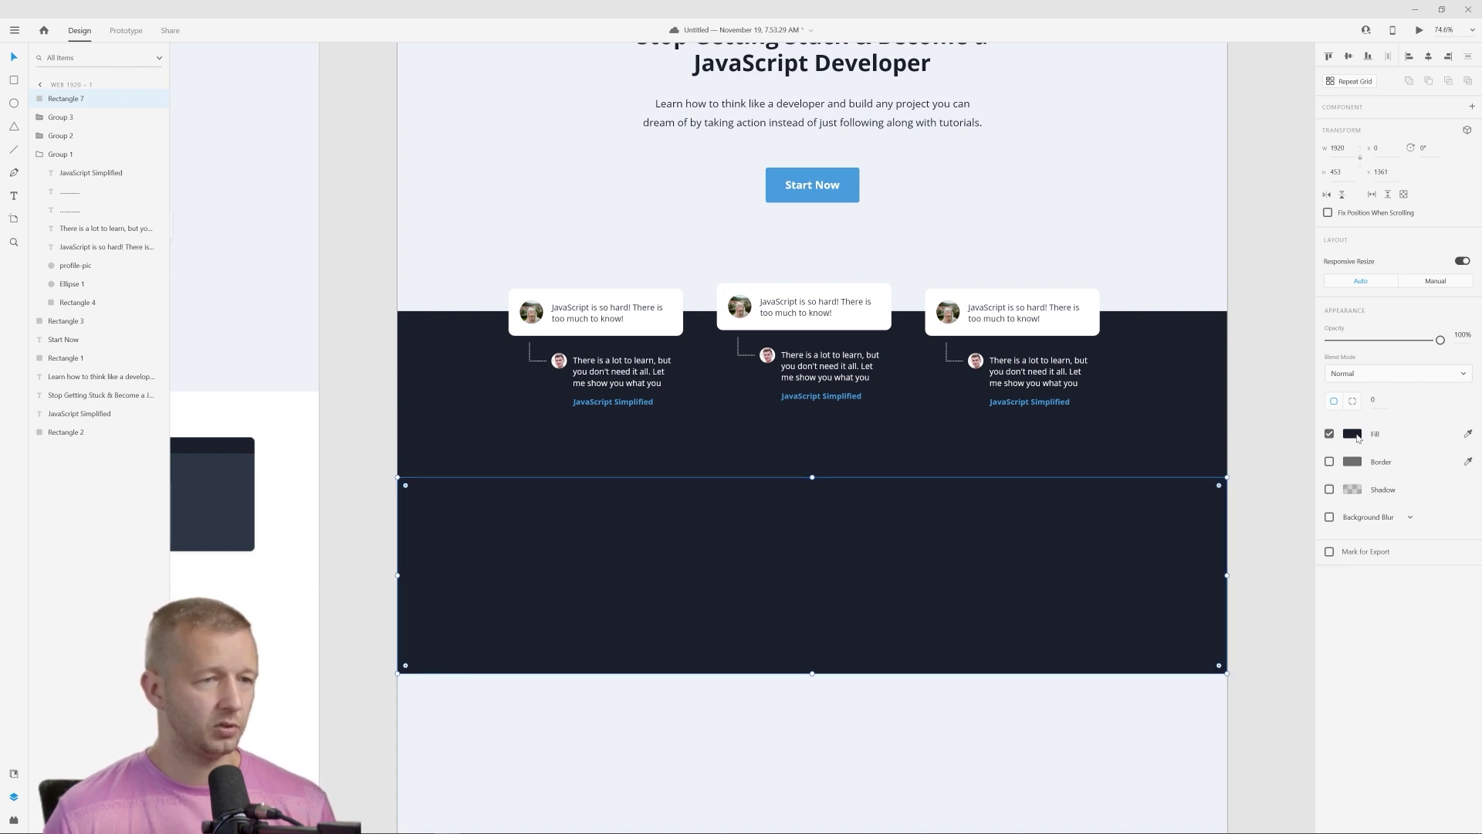
left_click(1357, 437)
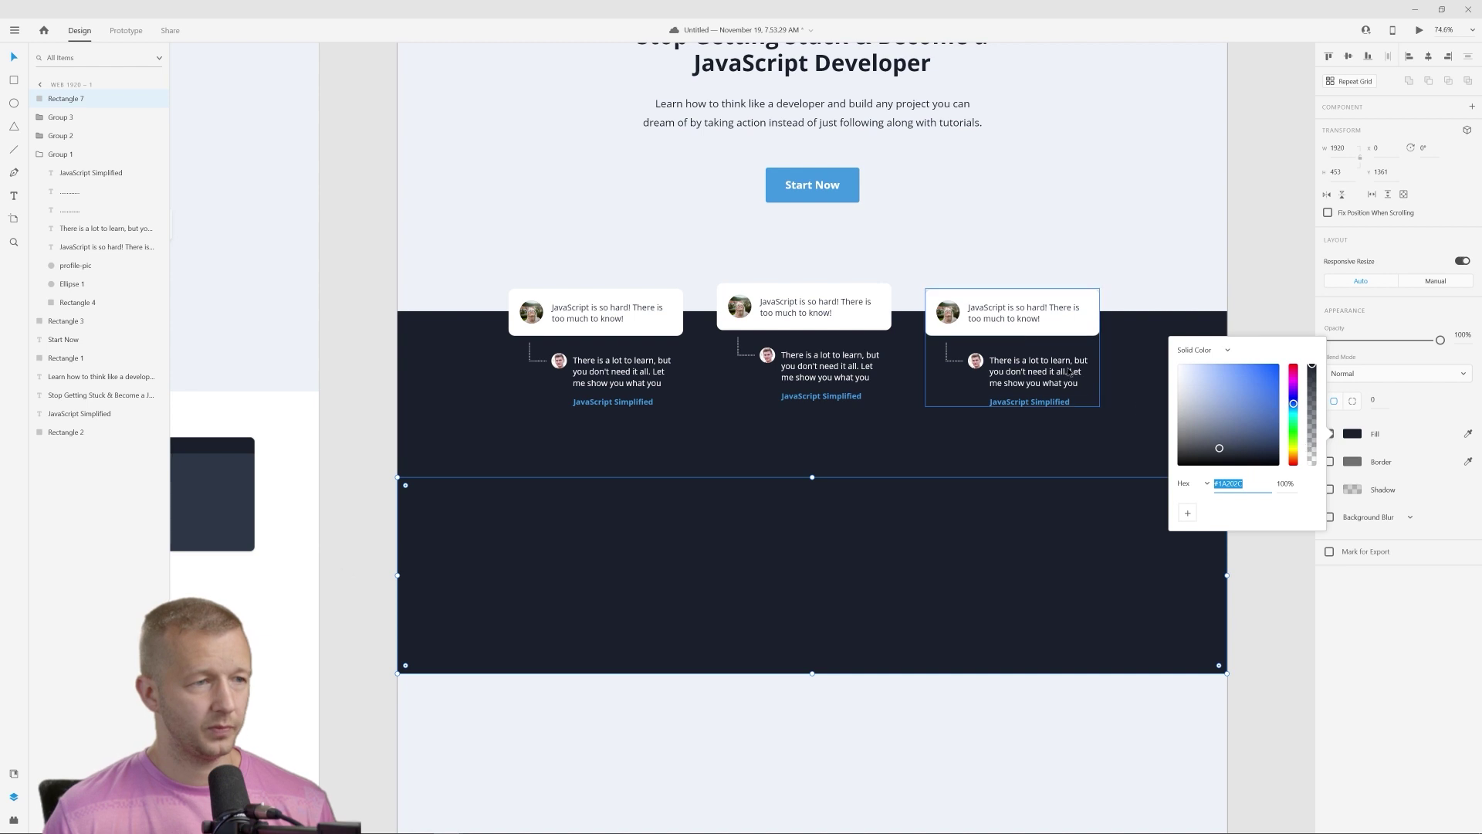
left_click_drag(1219, 448, 1216, 443)
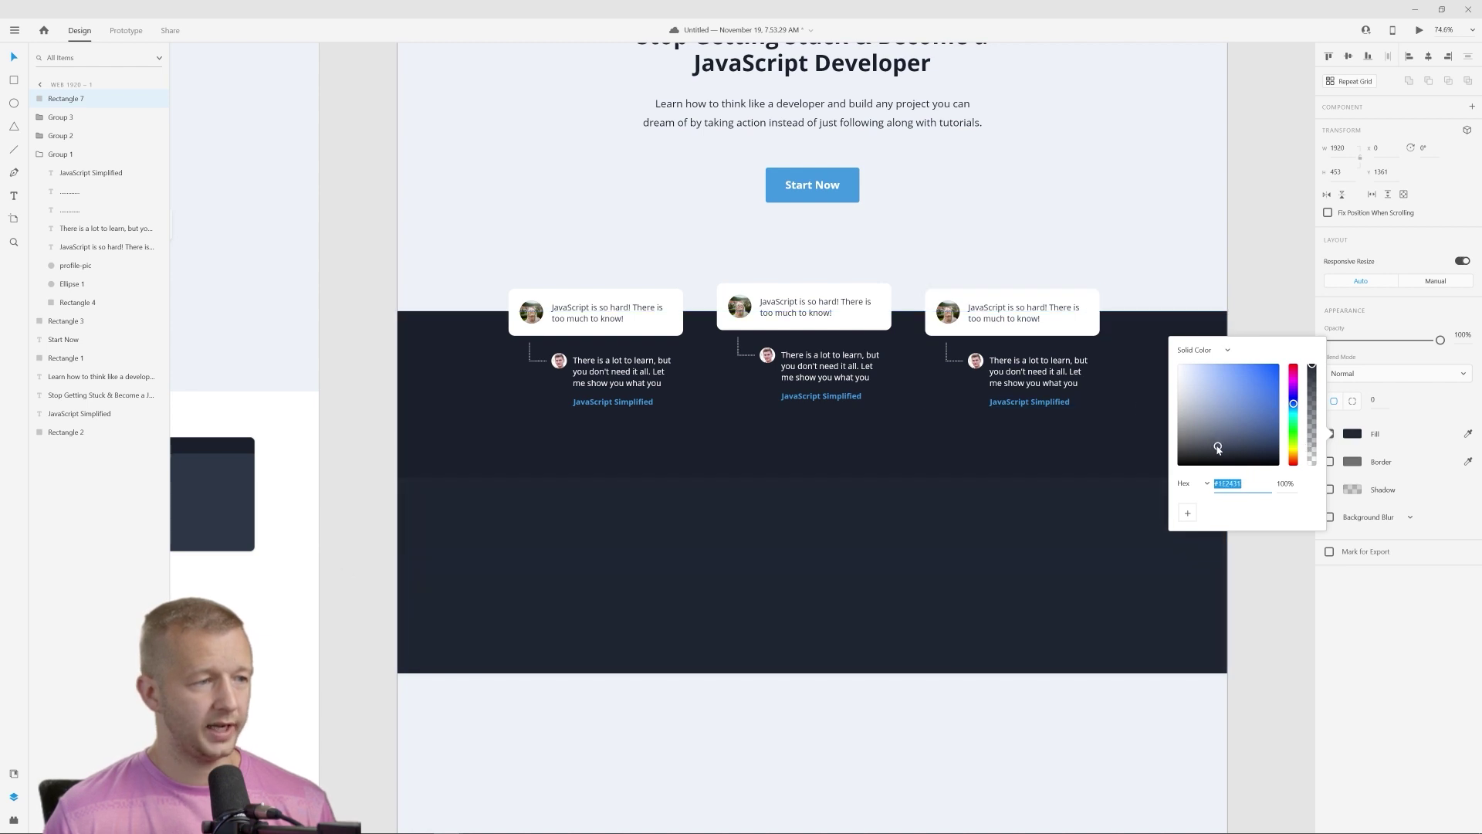
left_click(1249, 658)
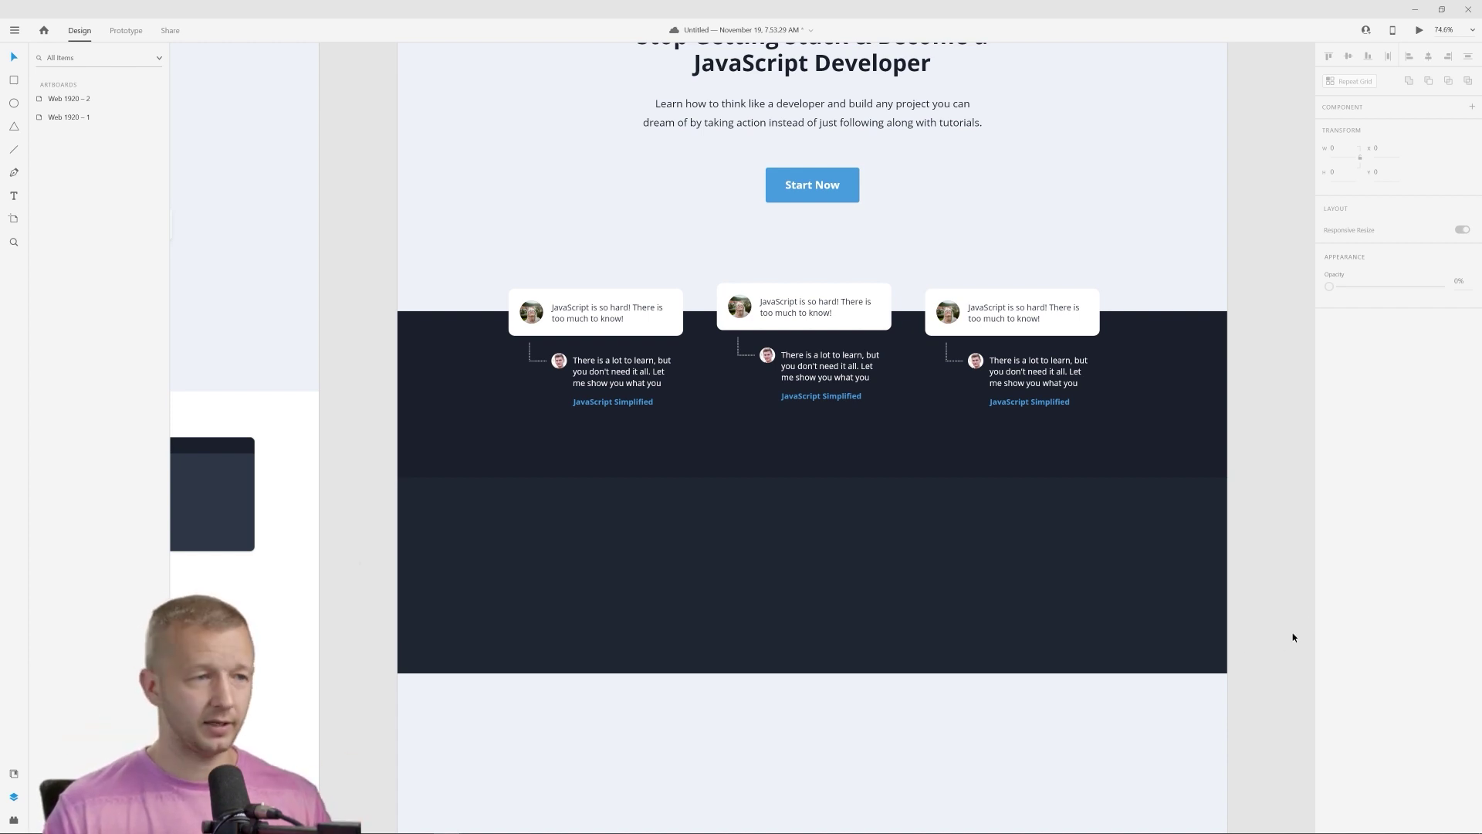
Reapply the lighter fill to the lower band and compare the two bands.
left_click(1137, 559)
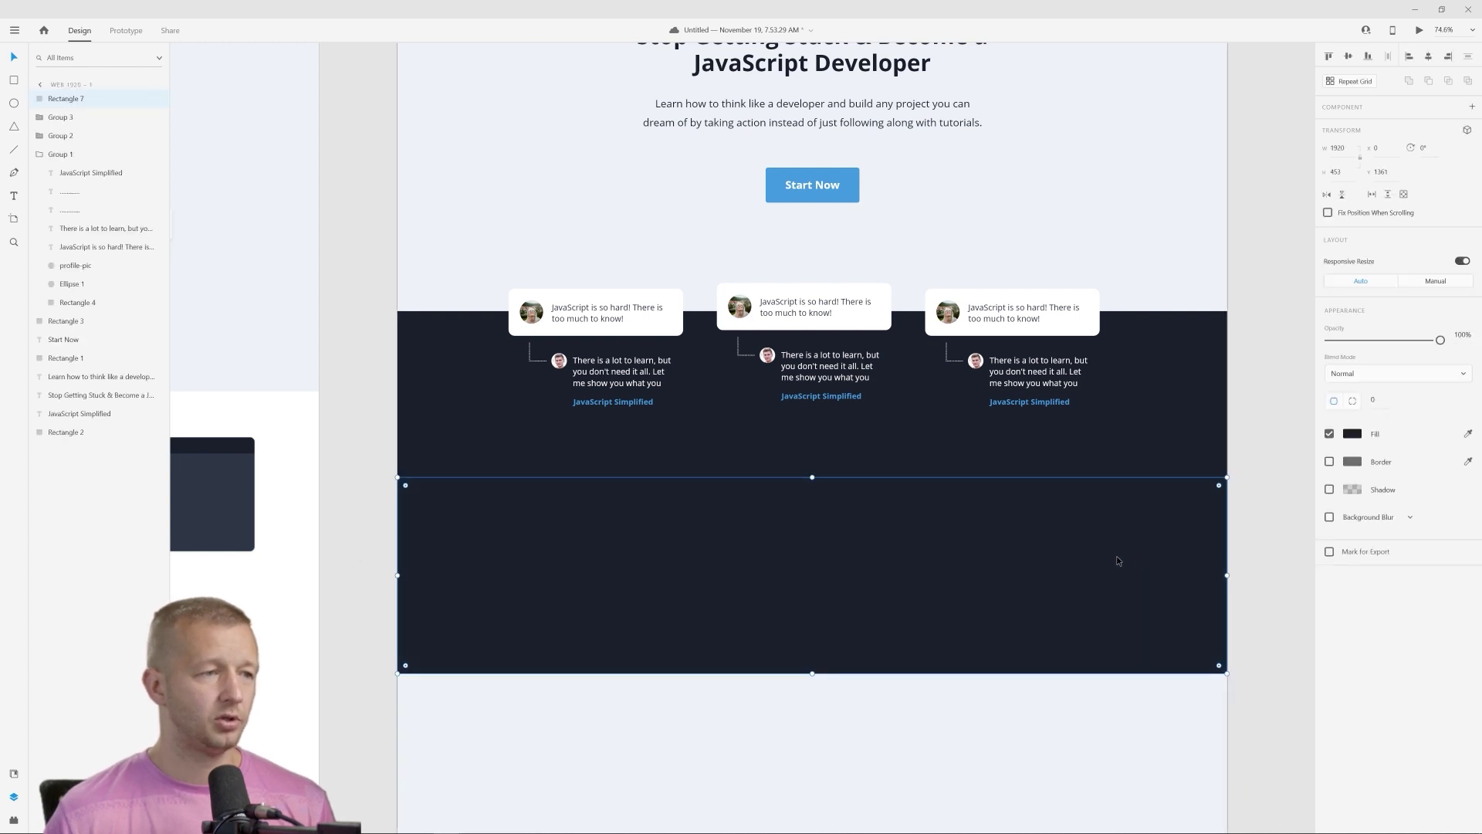
left_click(996, 729)
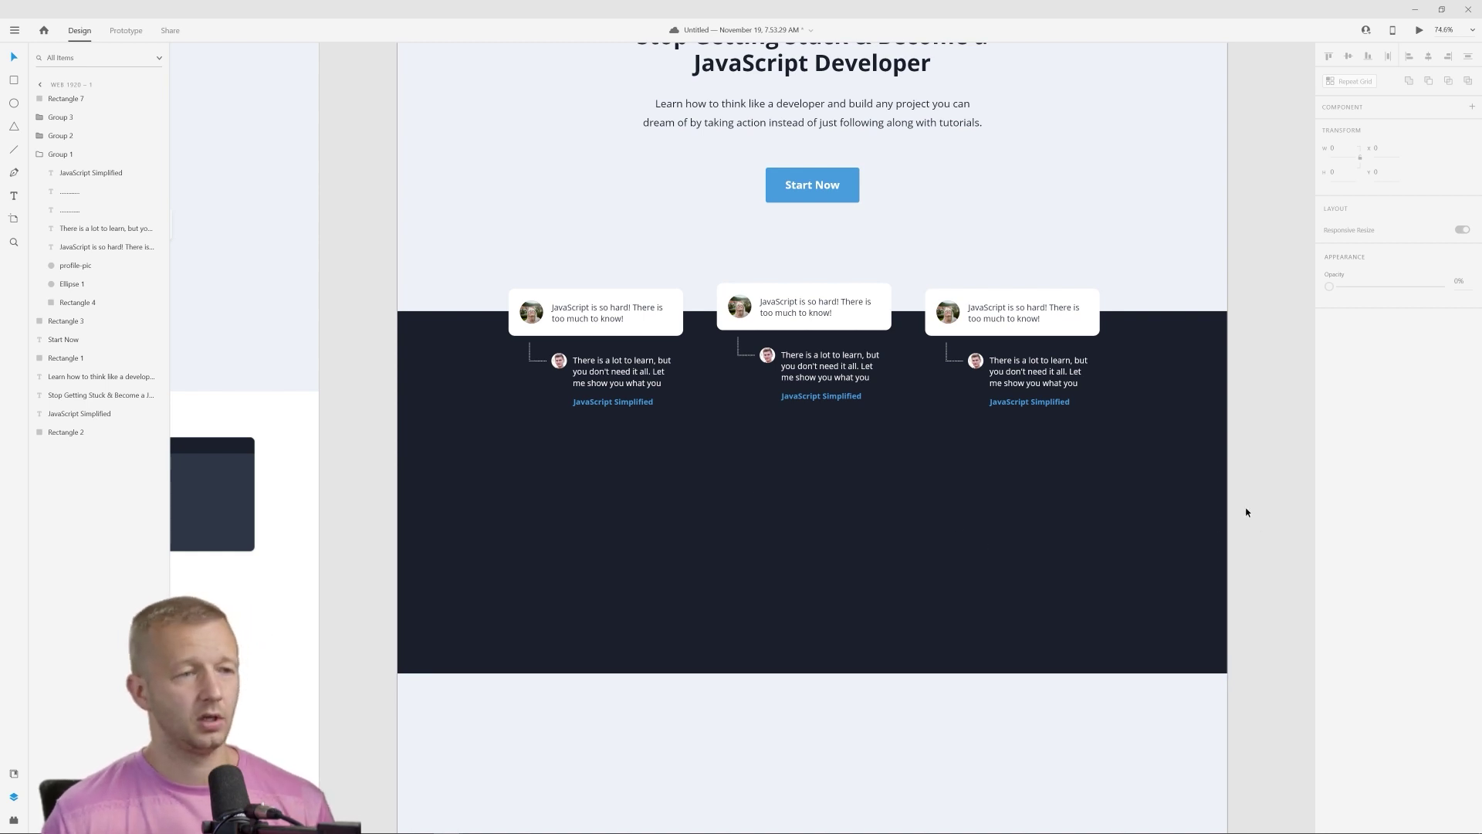
key("ctrl+v")
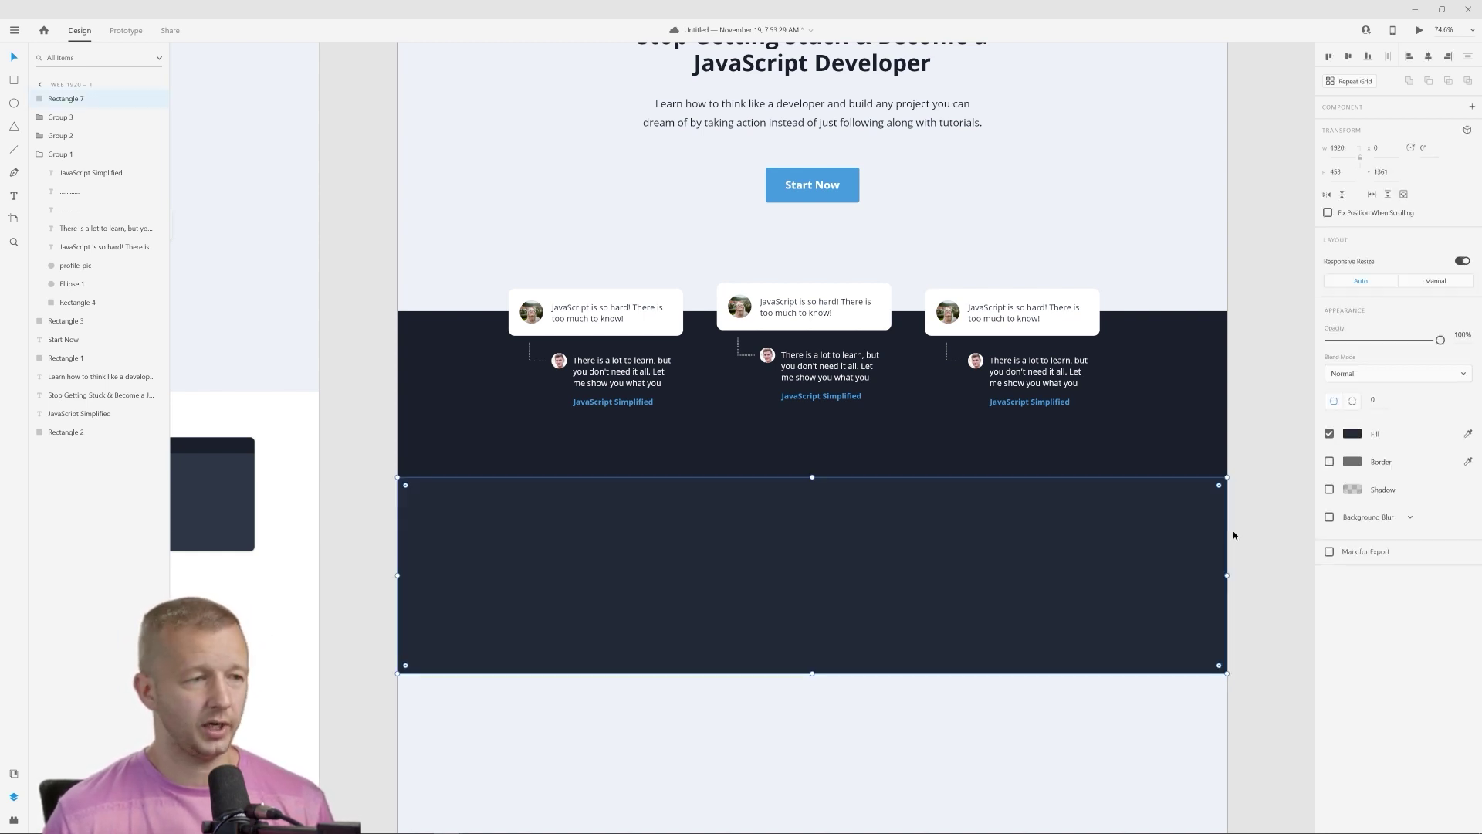
left_click(1281, 595)
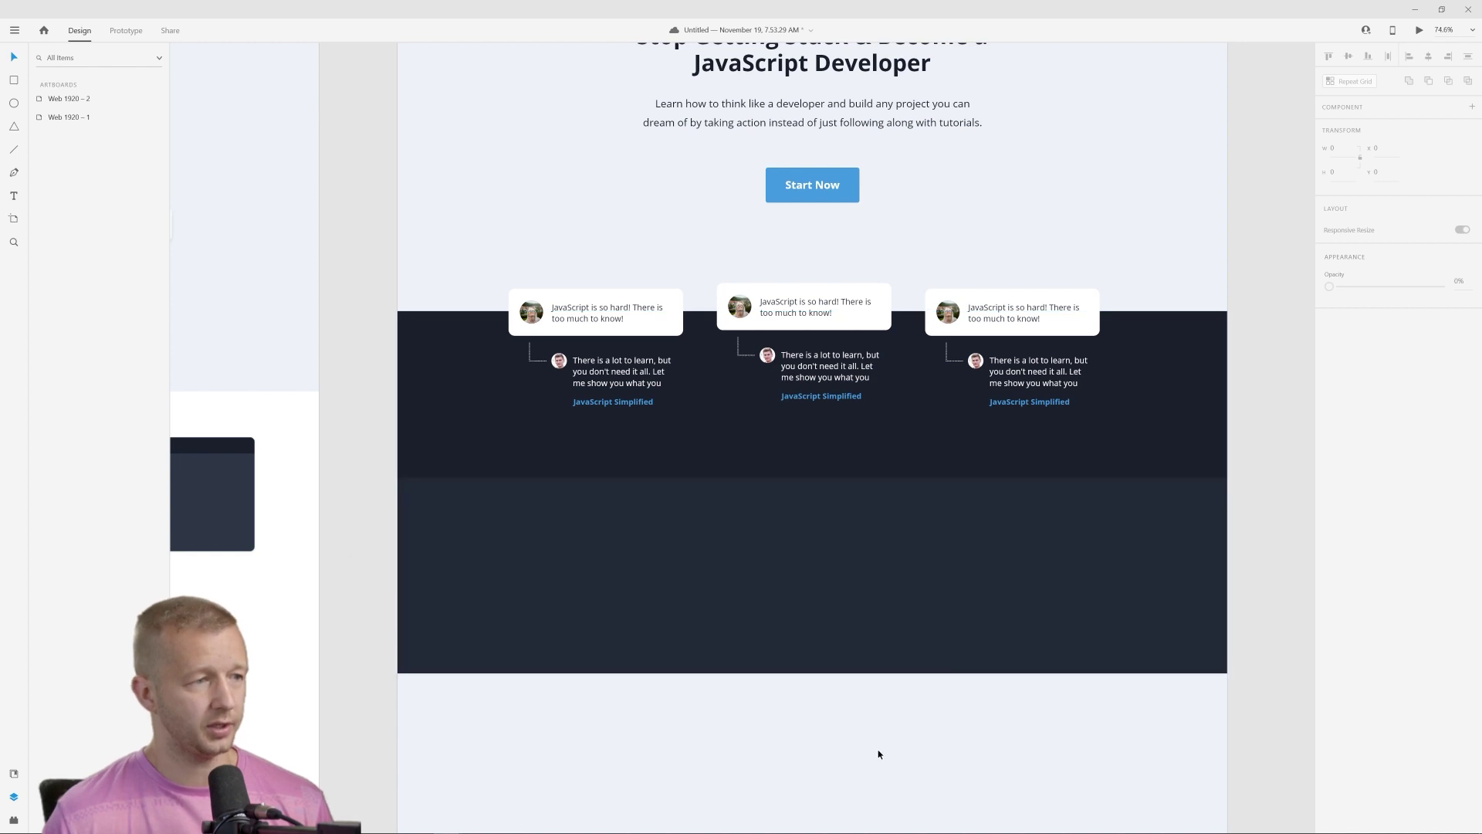
scroll(800, 708, "down", 5)
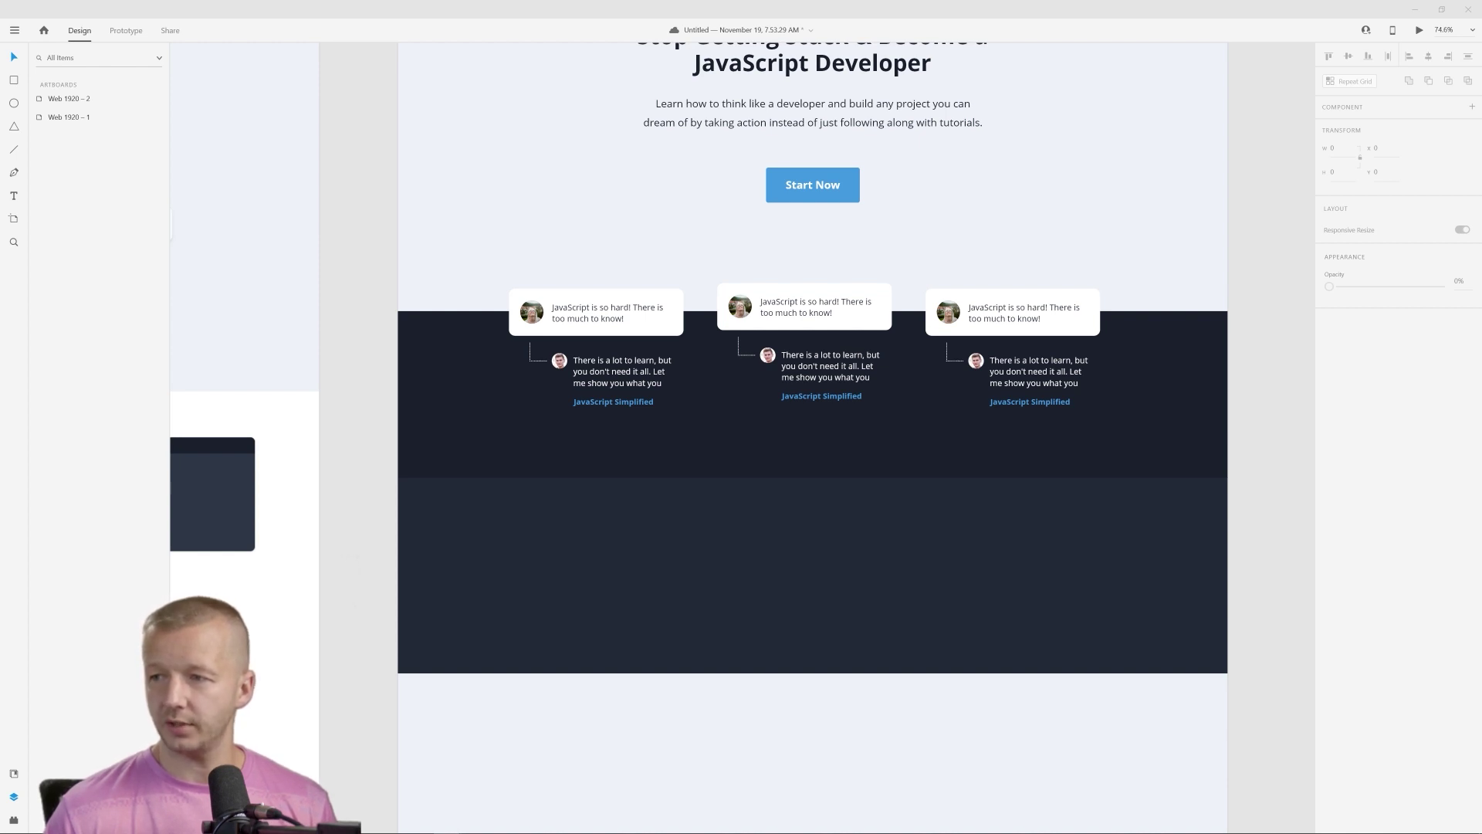
Paste the 'Where do I start?' code-editor mockup into the lower band and group it.
left_click(980, 544)
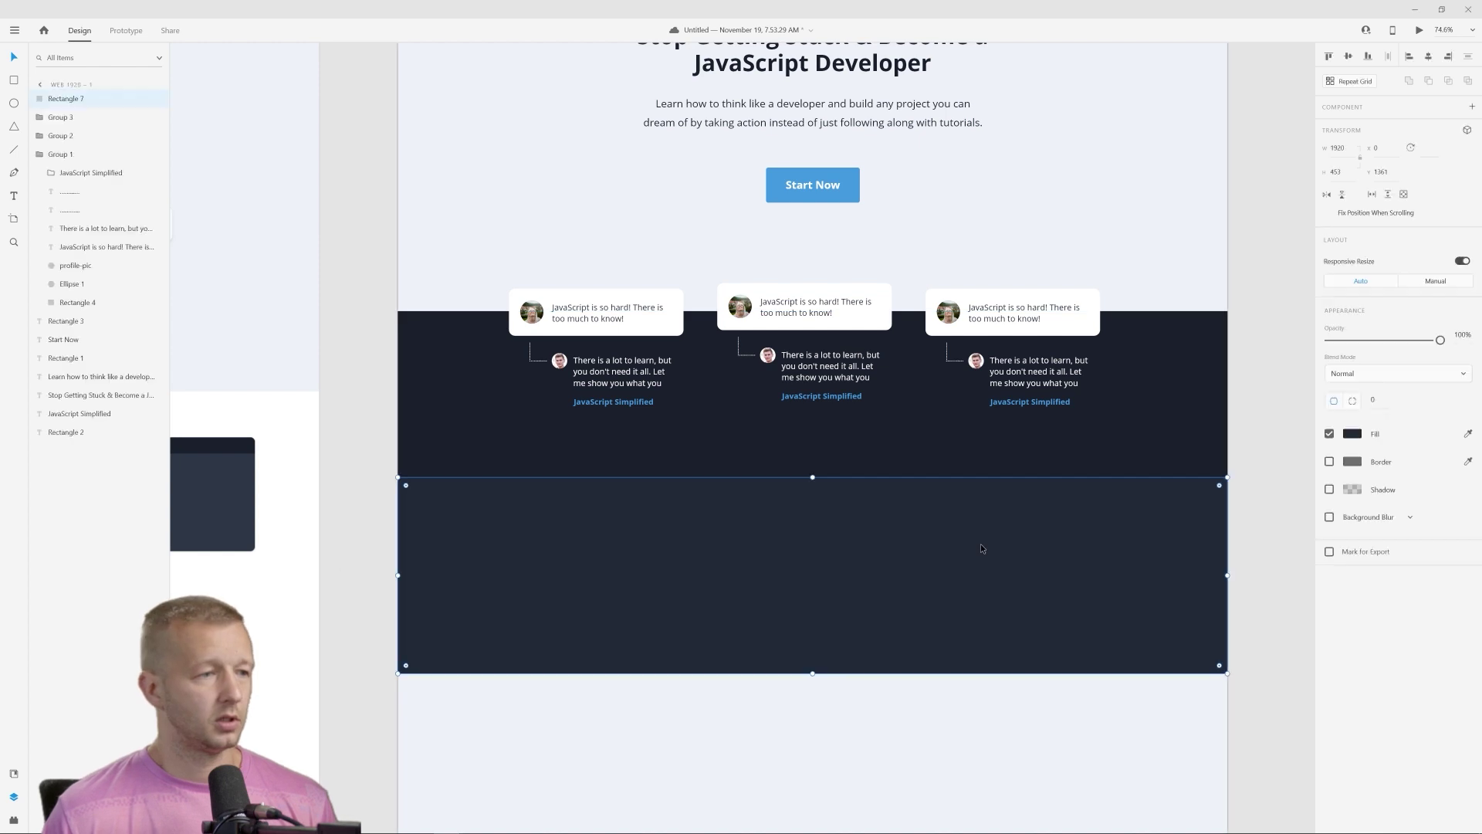
key("ctrl+v")
key("ctrl+g")
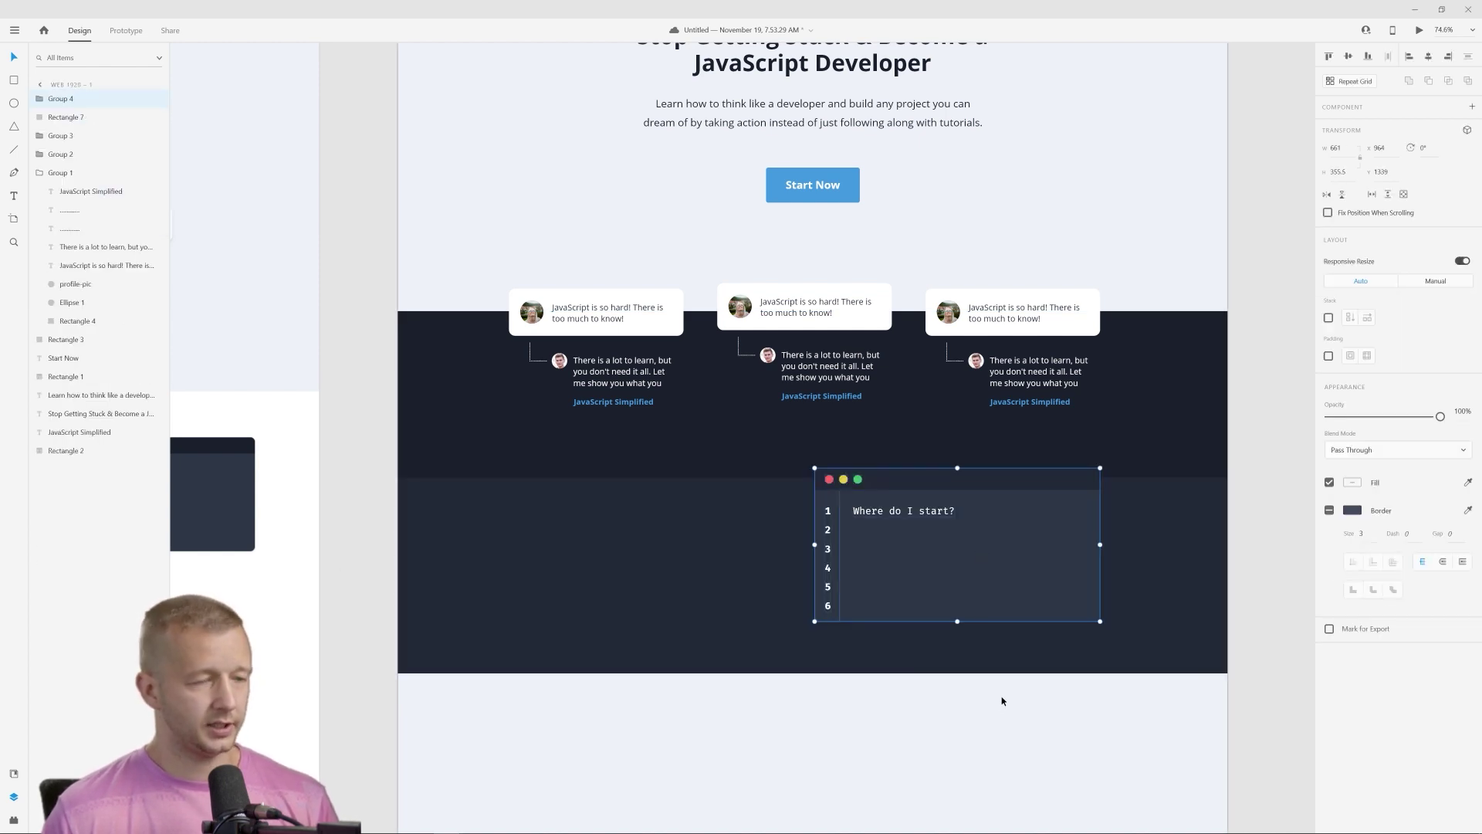
left_click(1040, 730)
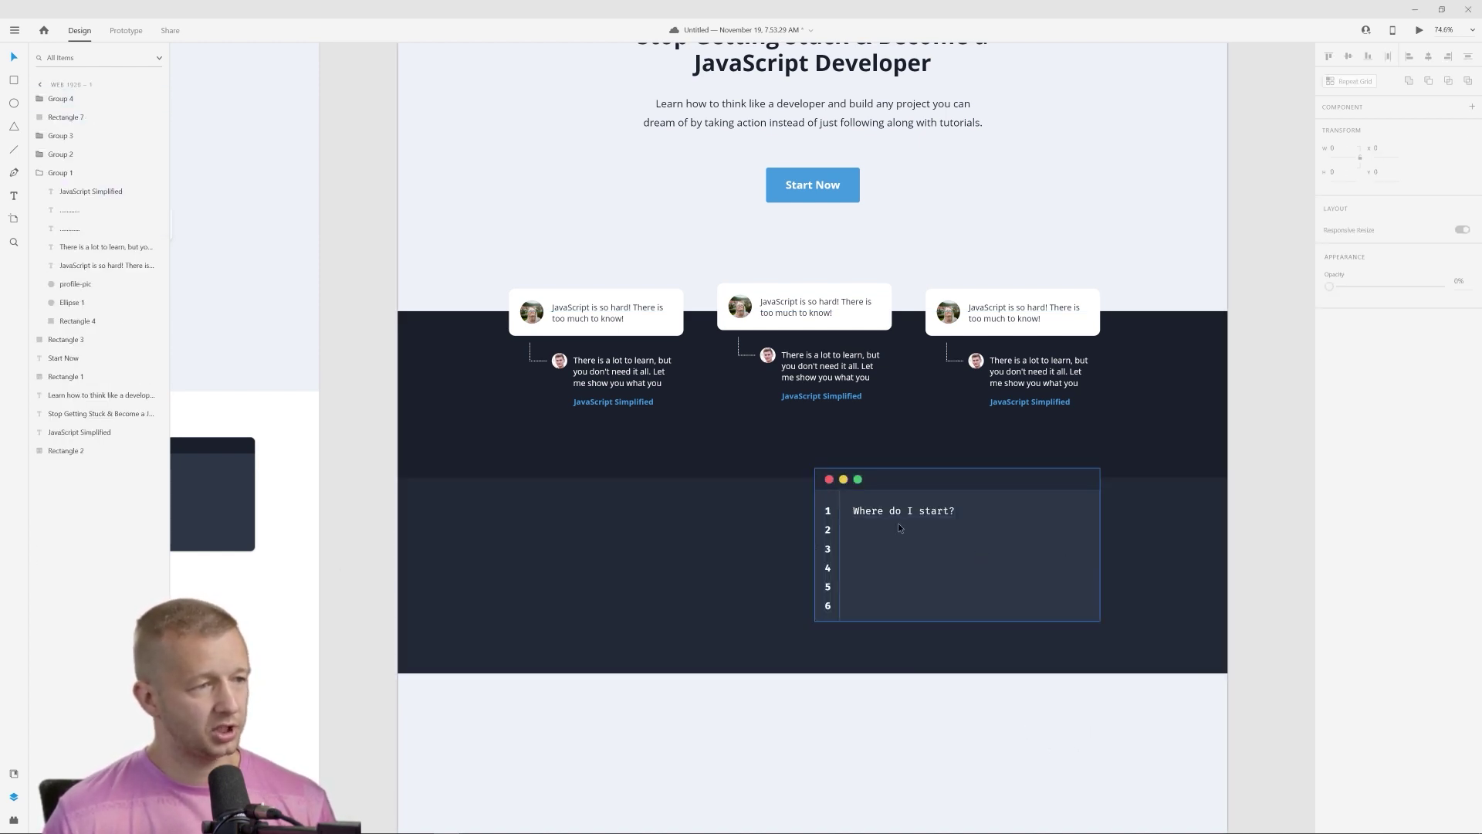
Try moving the code-editor group down, then undo back to its original position.
left_click_drag(958, 549, 958, 571)
left_click(1012, 723)
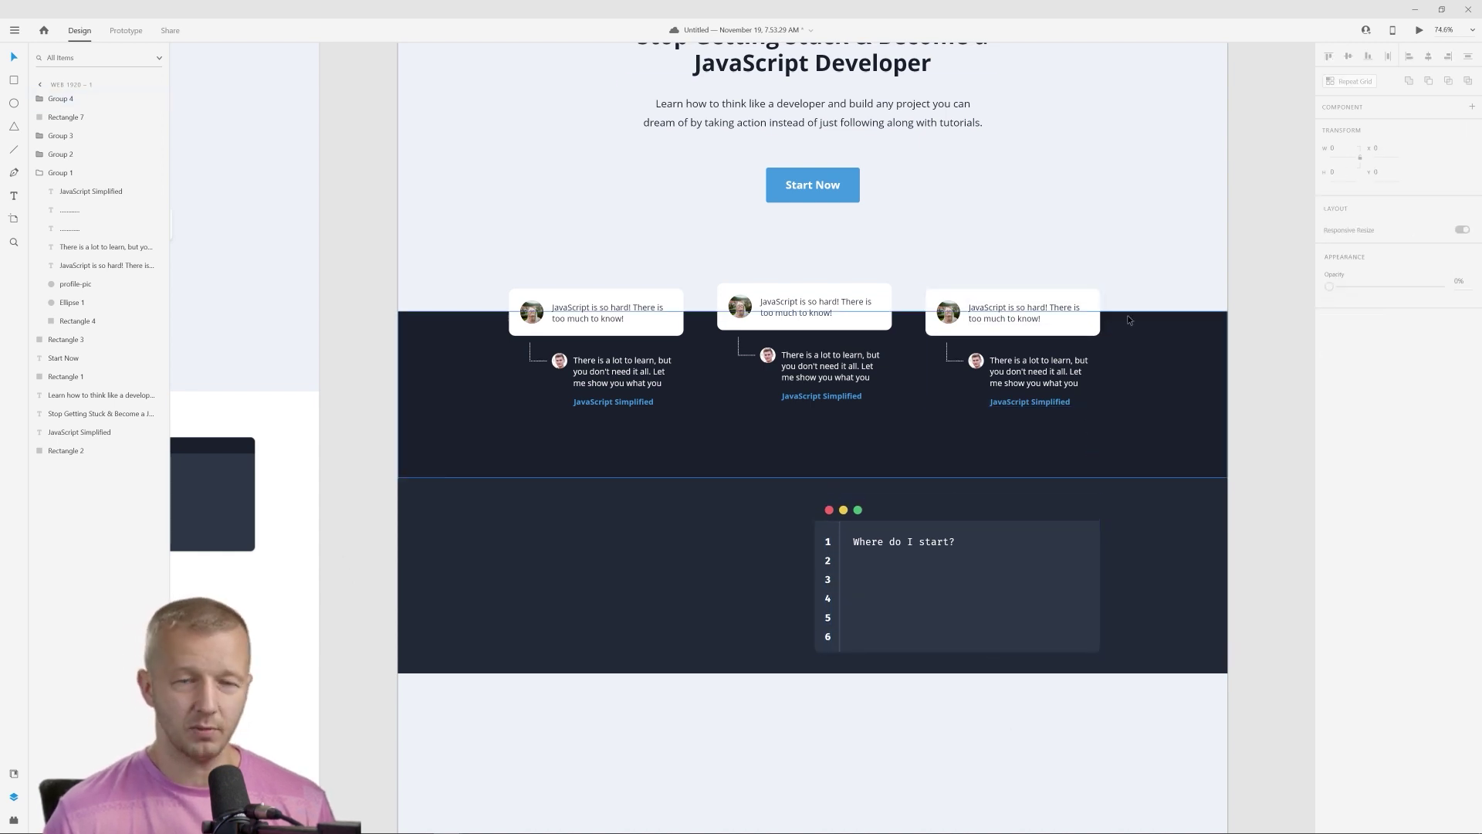
key("ctrl+z")
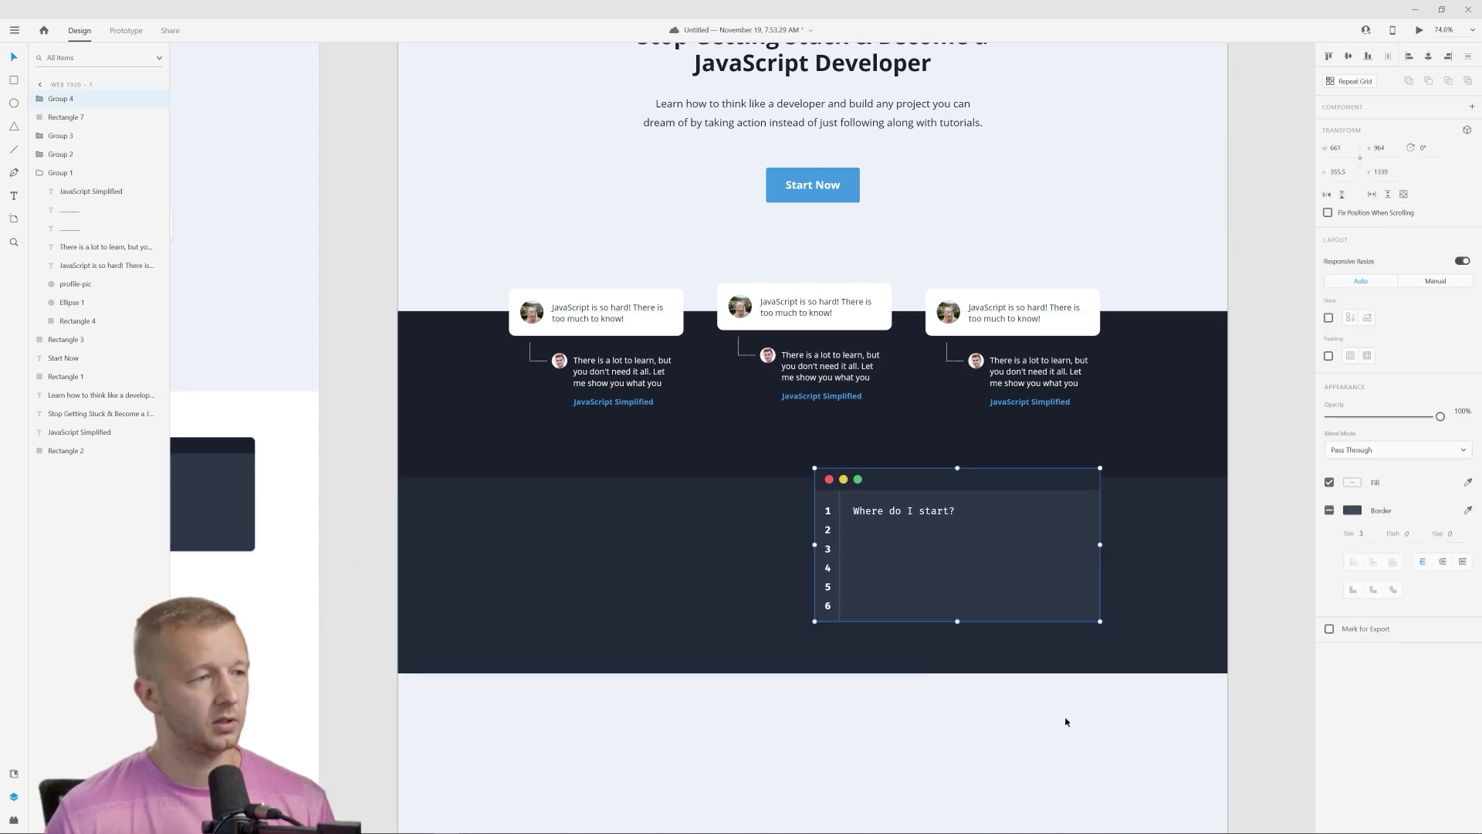
left_click(959, 776)
scroll(1049, 482, "up", 3)
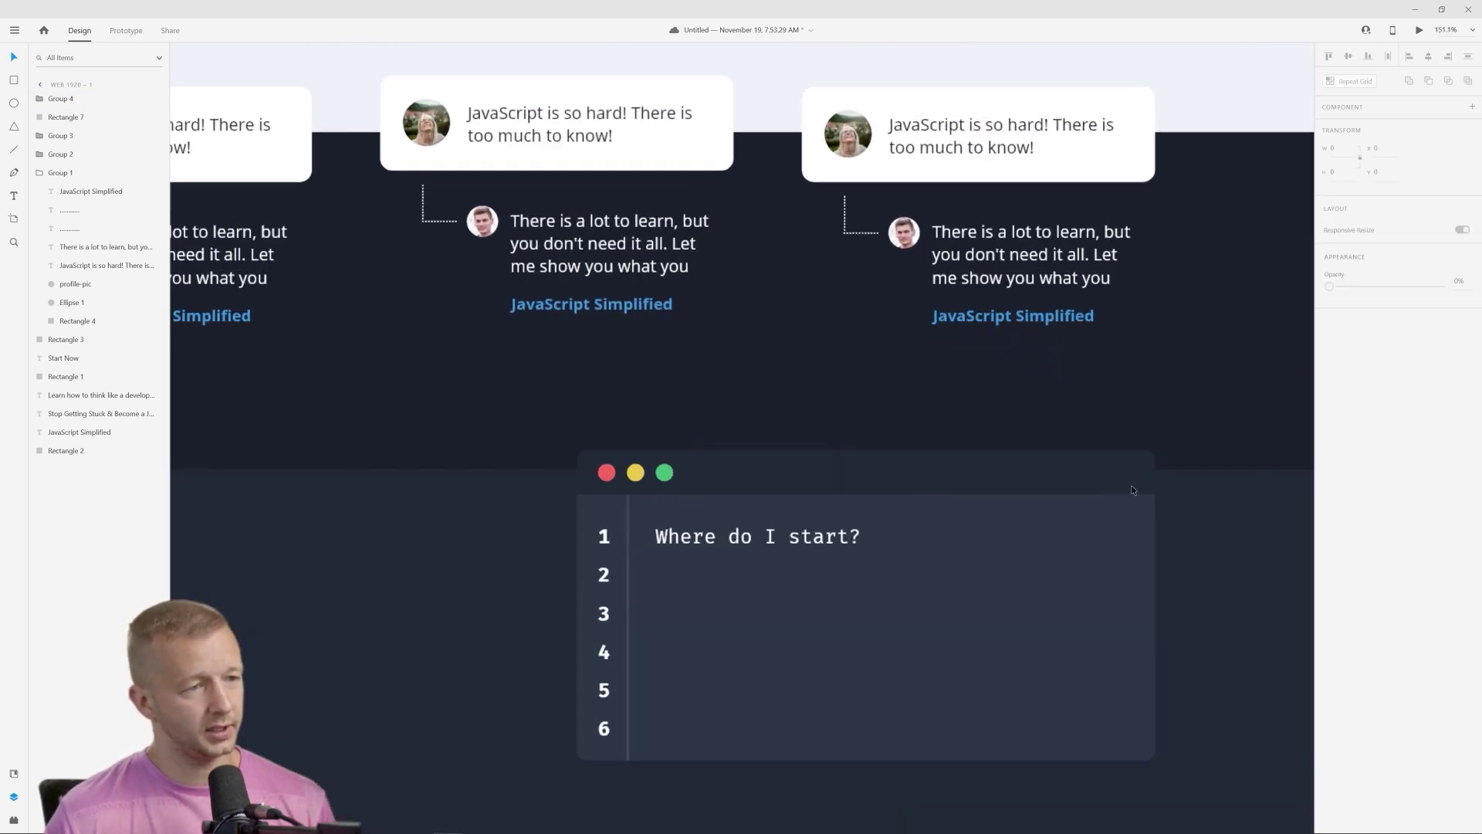
scroll(1127, 610, "down", 2)
scroll(1127, 617, "down", 3)
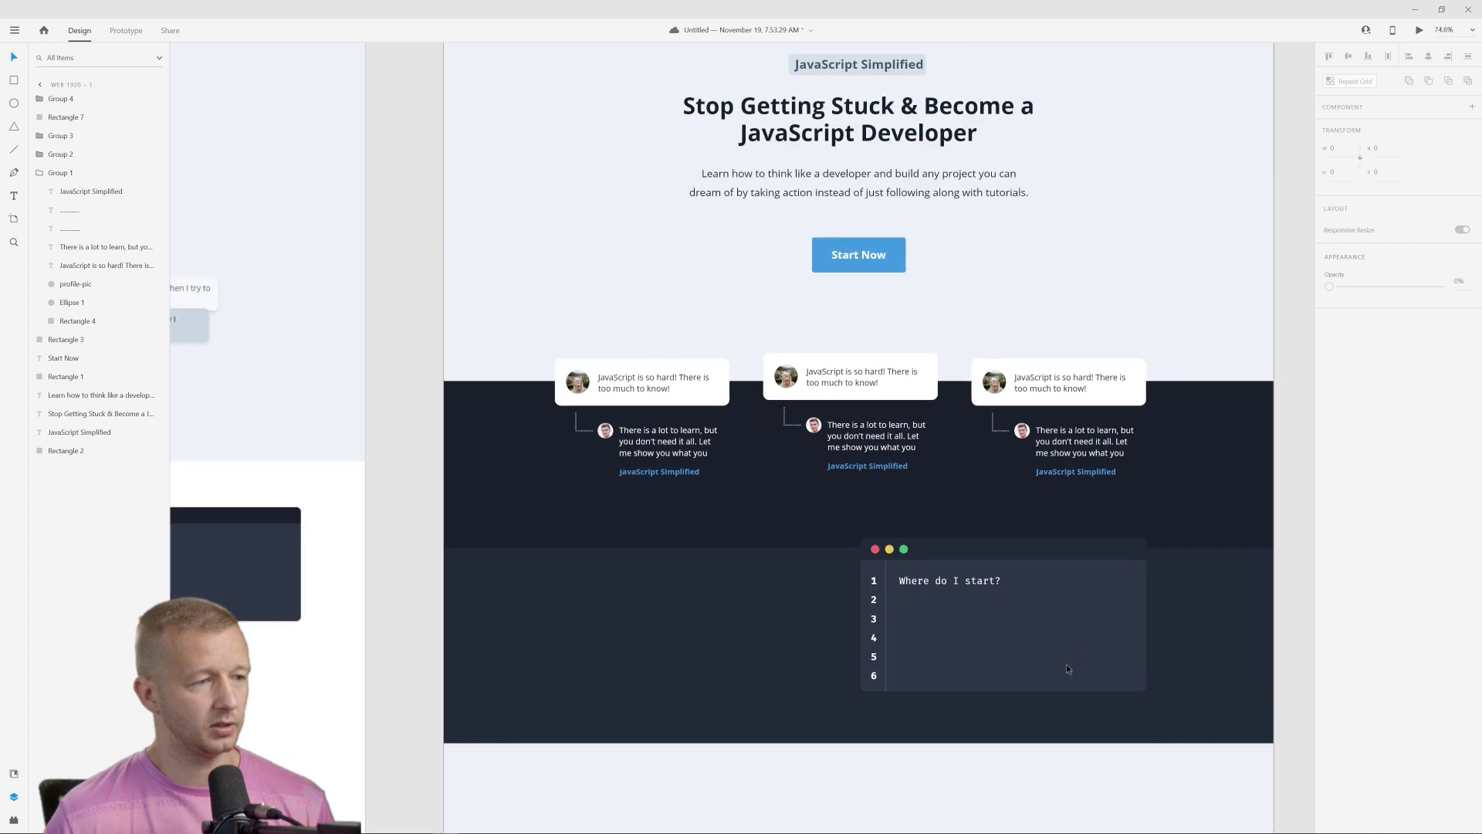
scroll(1067, 664, "down", 1)
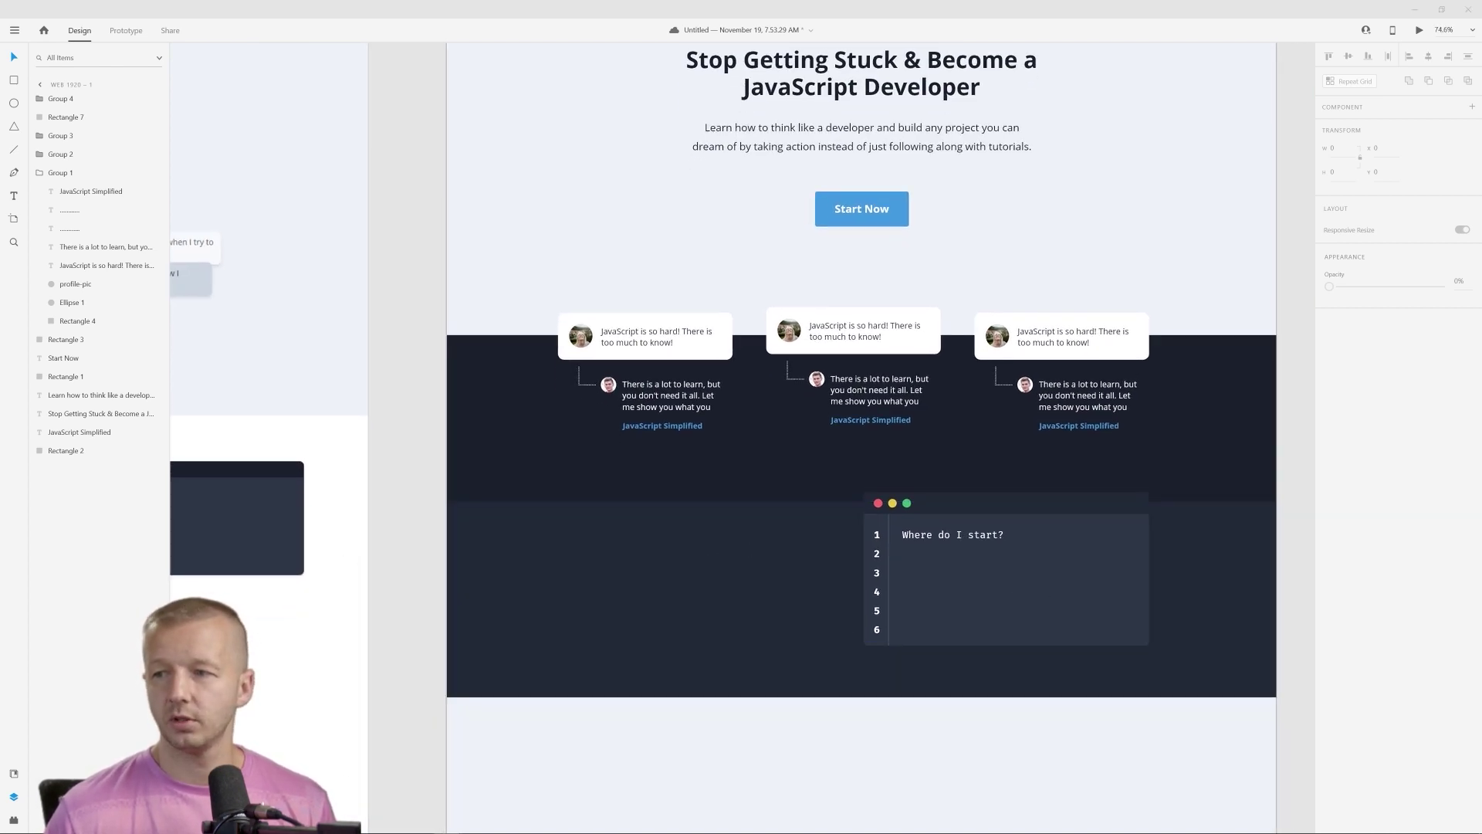
Paste the italic tutorials quote into the lower band beside the code editor.
left_click(789, 564)
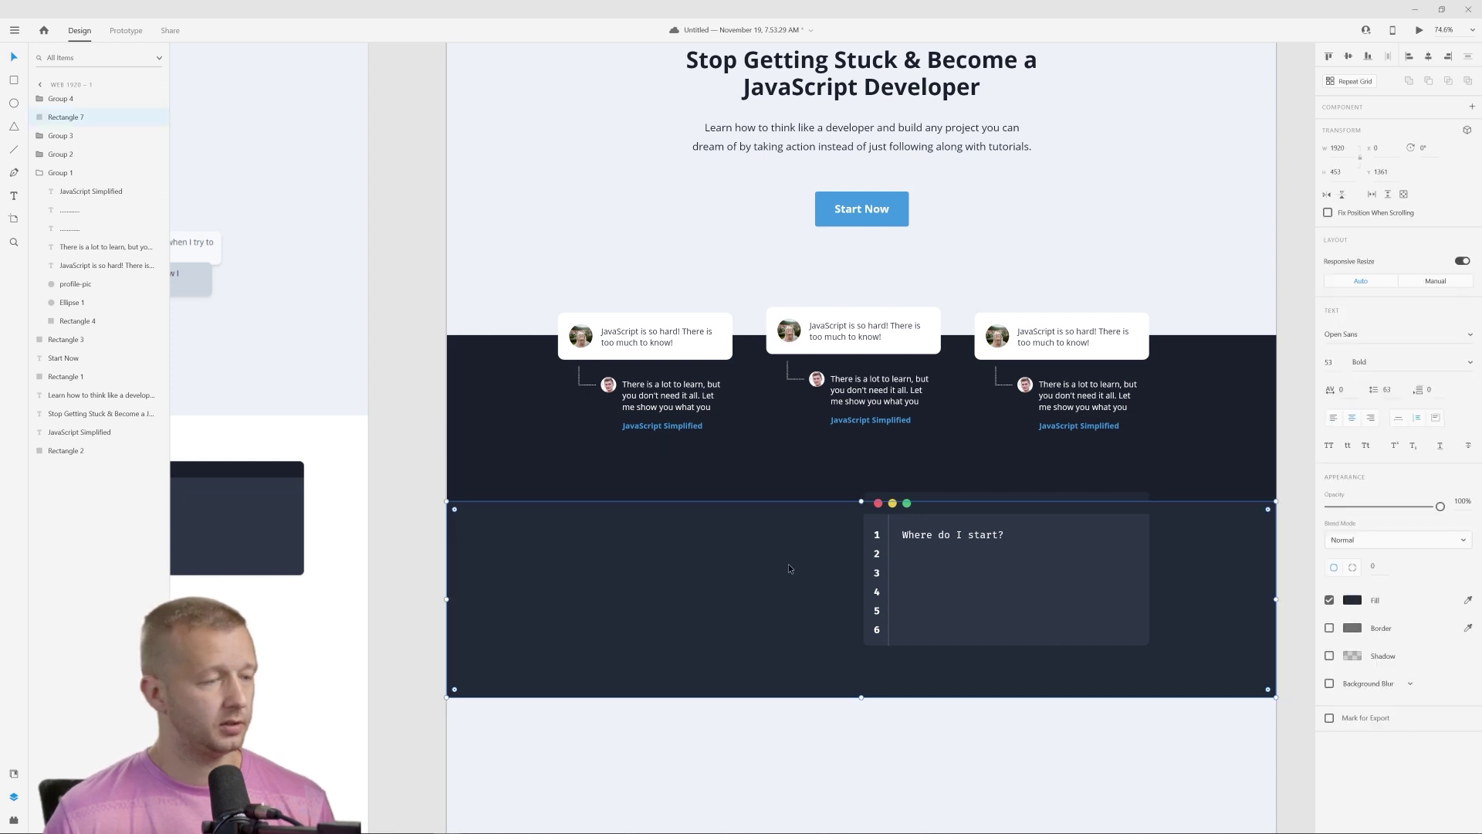
key("ctrl+v")
left_click(970, 762)
Pan across the canvas and select the reference page artboard.
left_click_drag(996, 757, 975, 566)
scroll(562, 550, "left", 10)
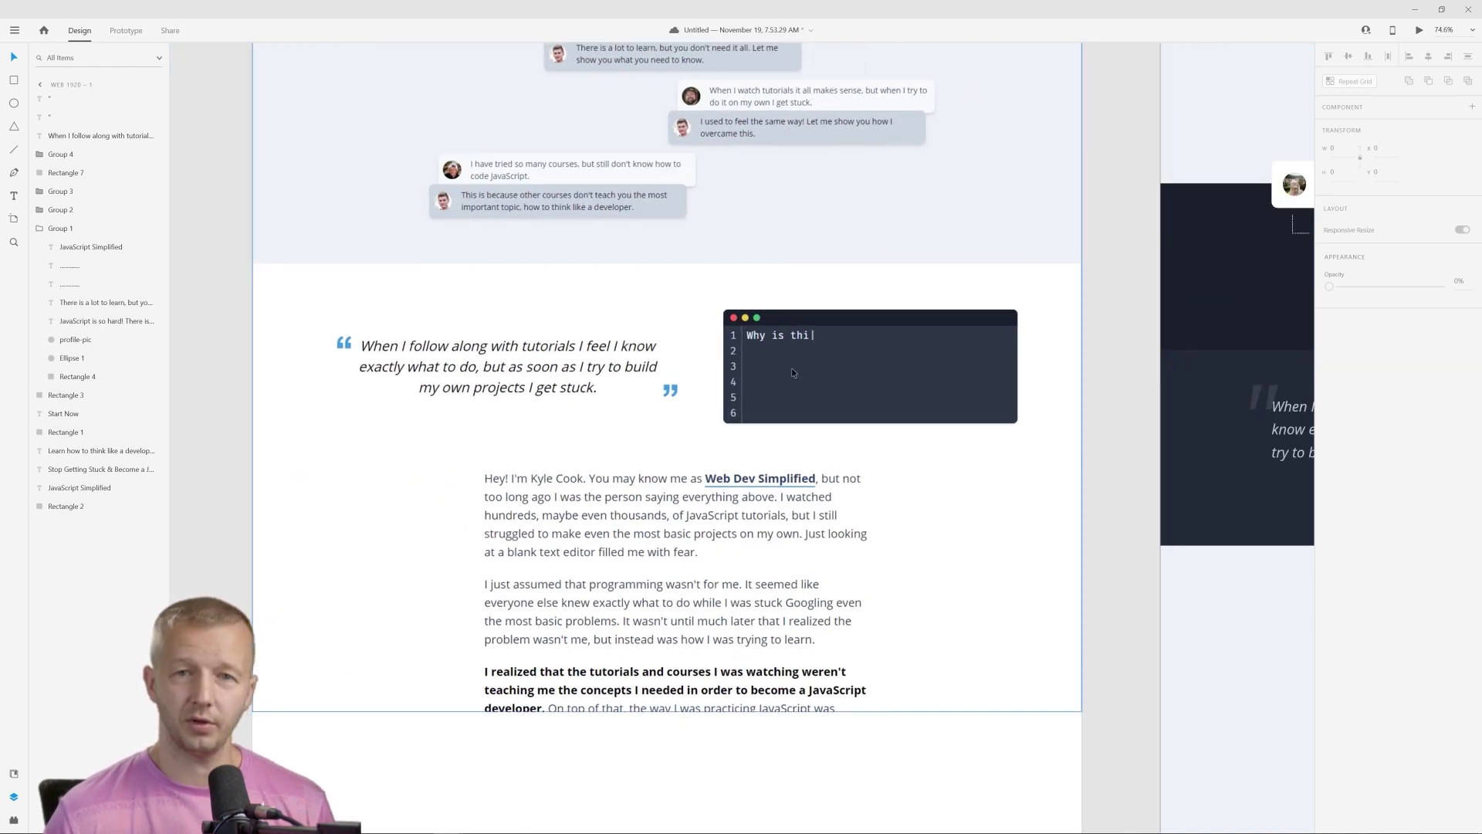
scroll(1045, 503, "right", 10)
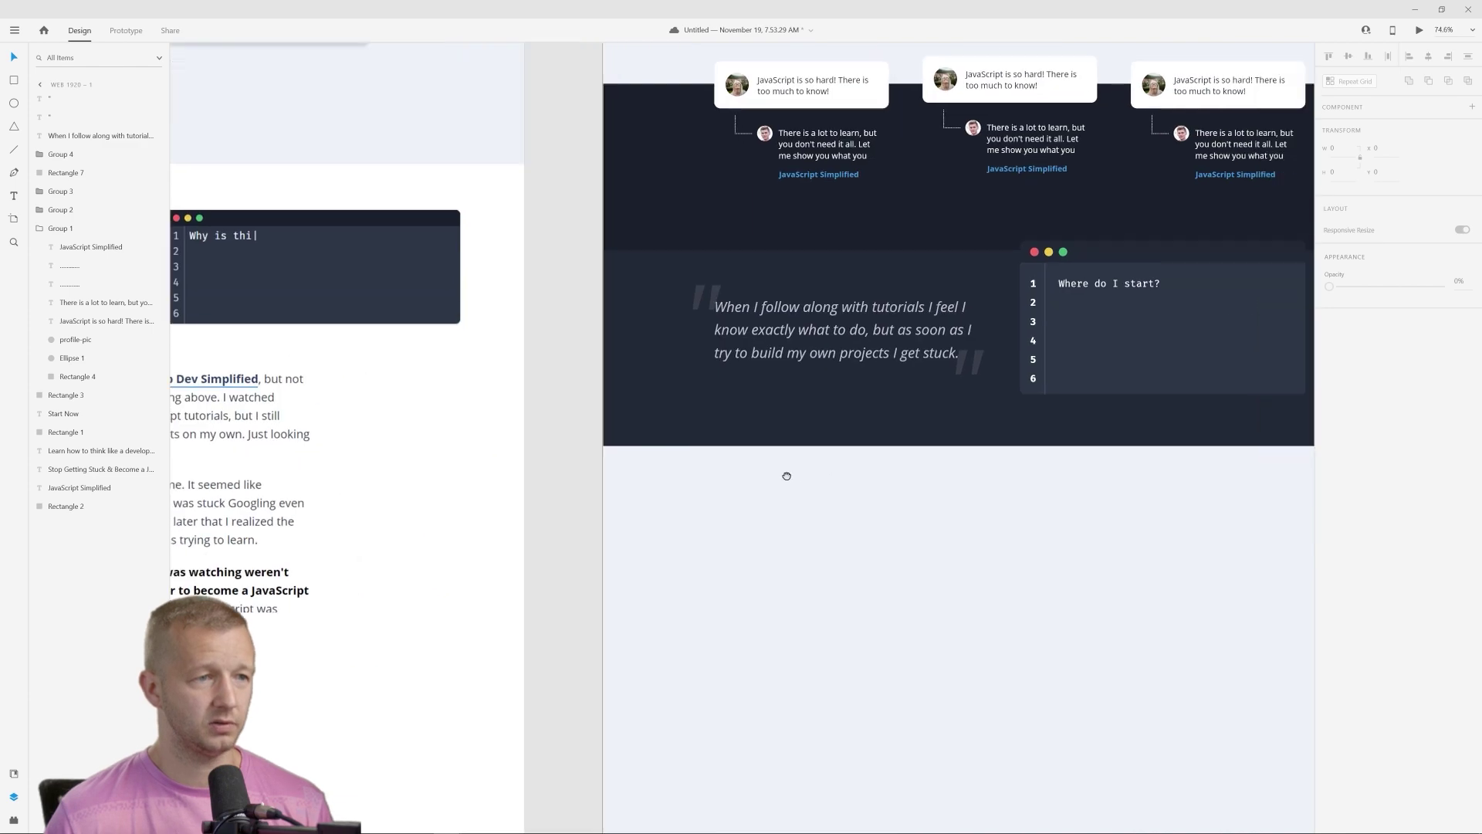
scroll(676, 368, "up", 3)
scroll(702, 589, "left", 1)
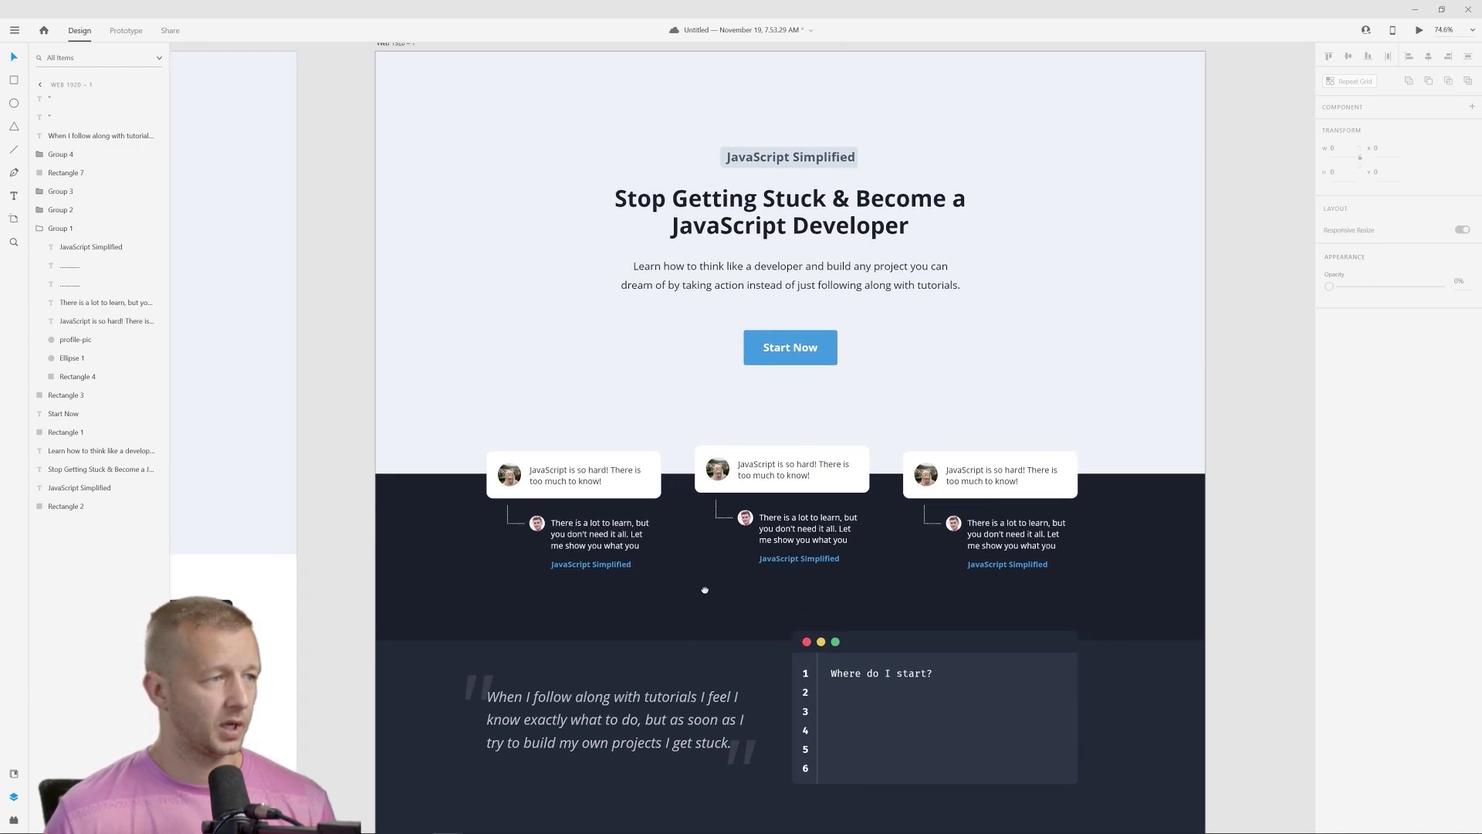
scroll(702, 589, "down", 4)
scroll(695, 651, "left", 2)
scroll(795, 502, "left", 9)
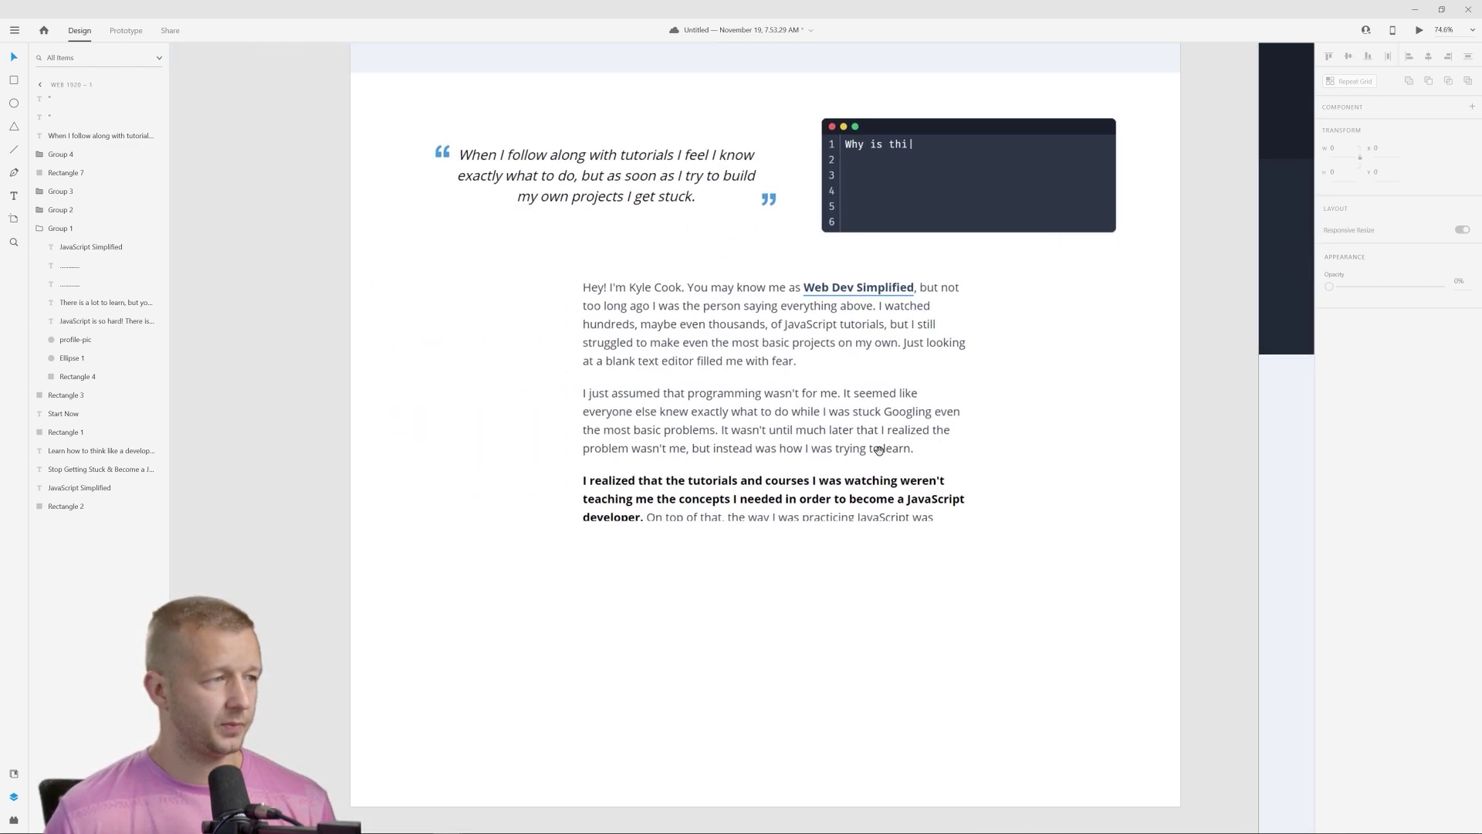
scroll(574, 339, "up", 1)
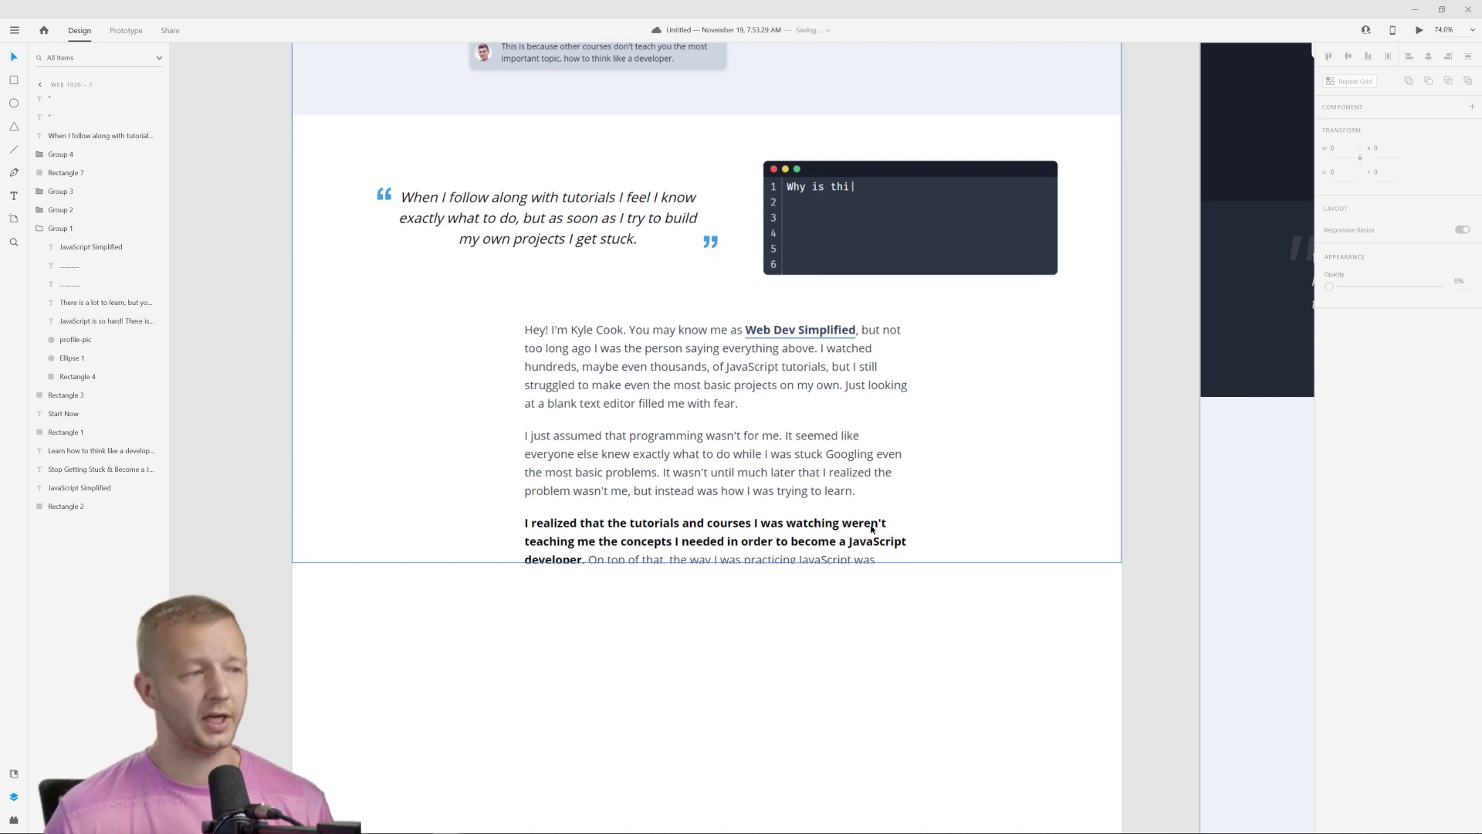
left_click(706, 665)
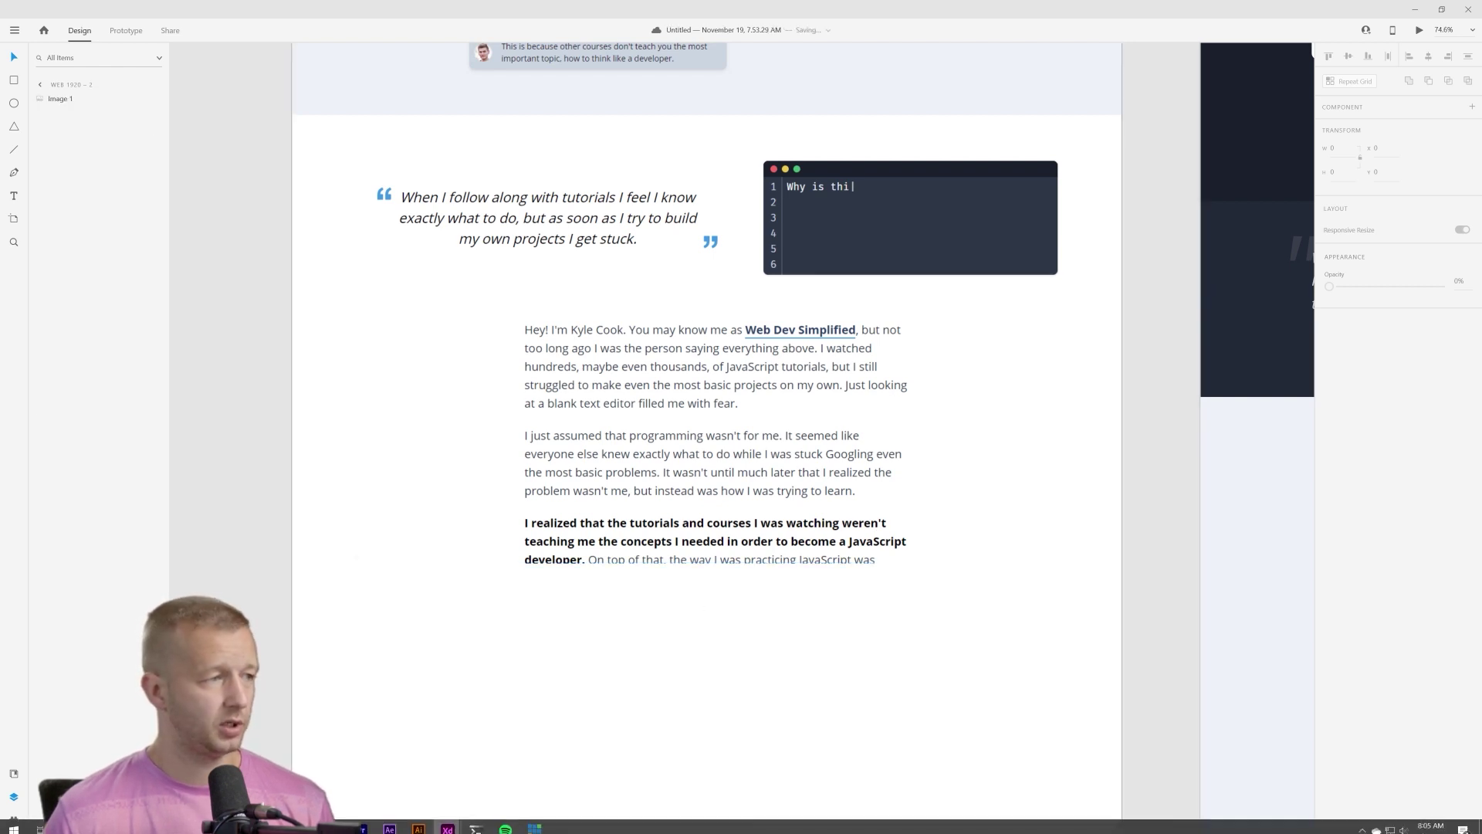
Bring up the live javascriptsimplified.com page in Chrome and read its opening story paragraph.
left_click(432, 823)
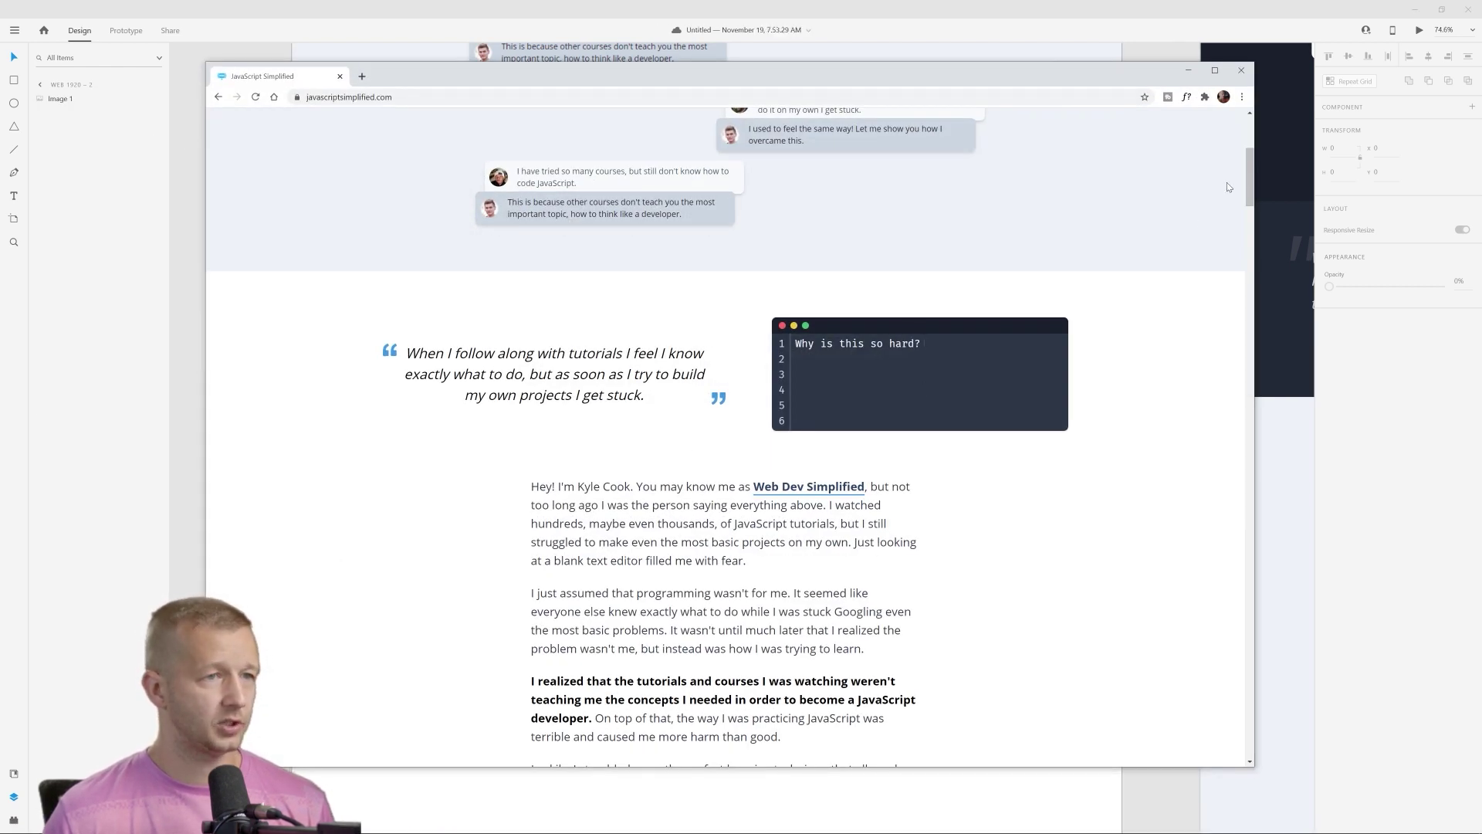
left_click_drag(1250, 179, 1272, 202)
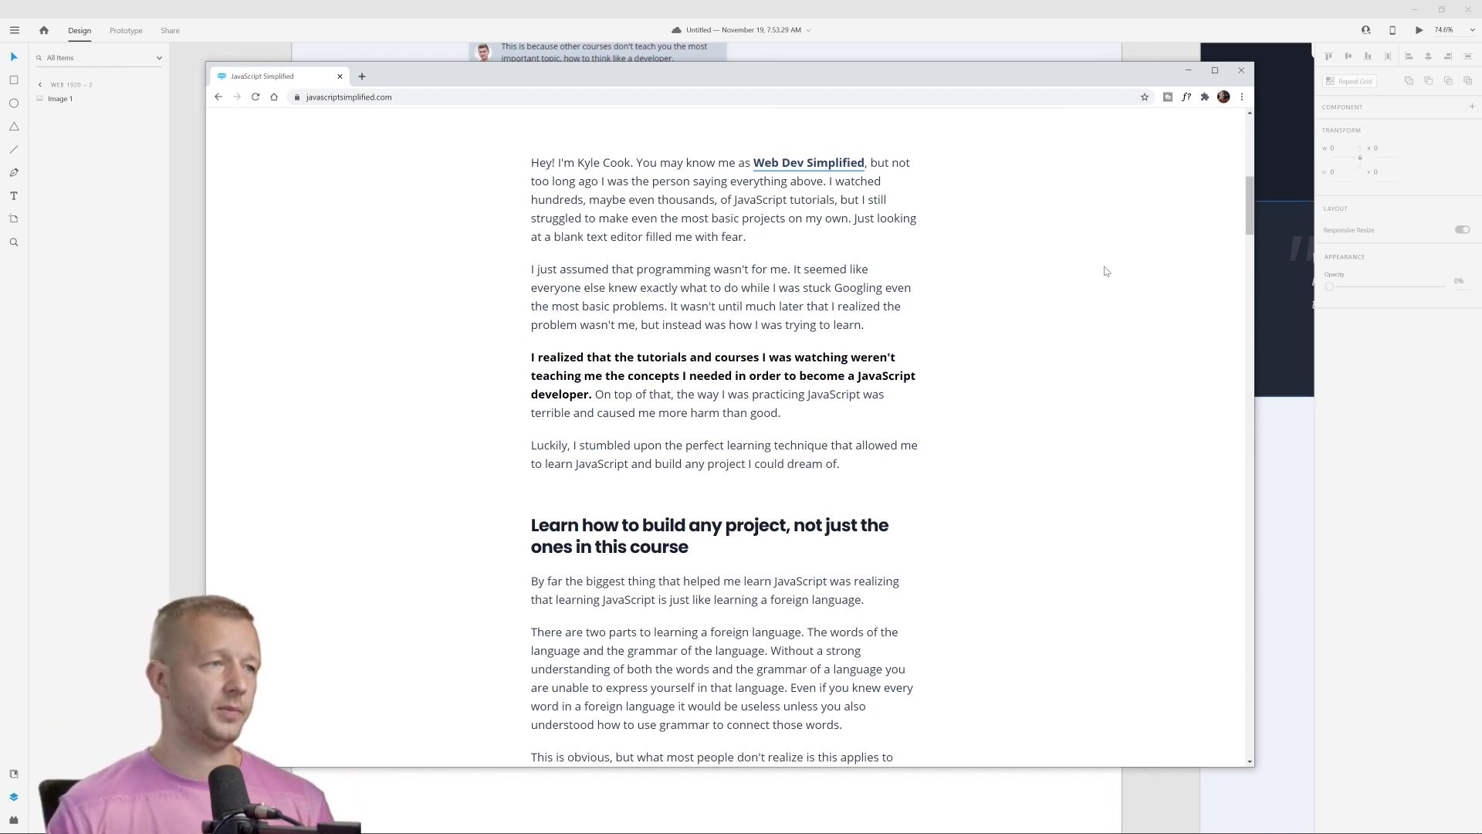
left_click_drag(511, 158, 919, 278)
left_click(1221, 230)
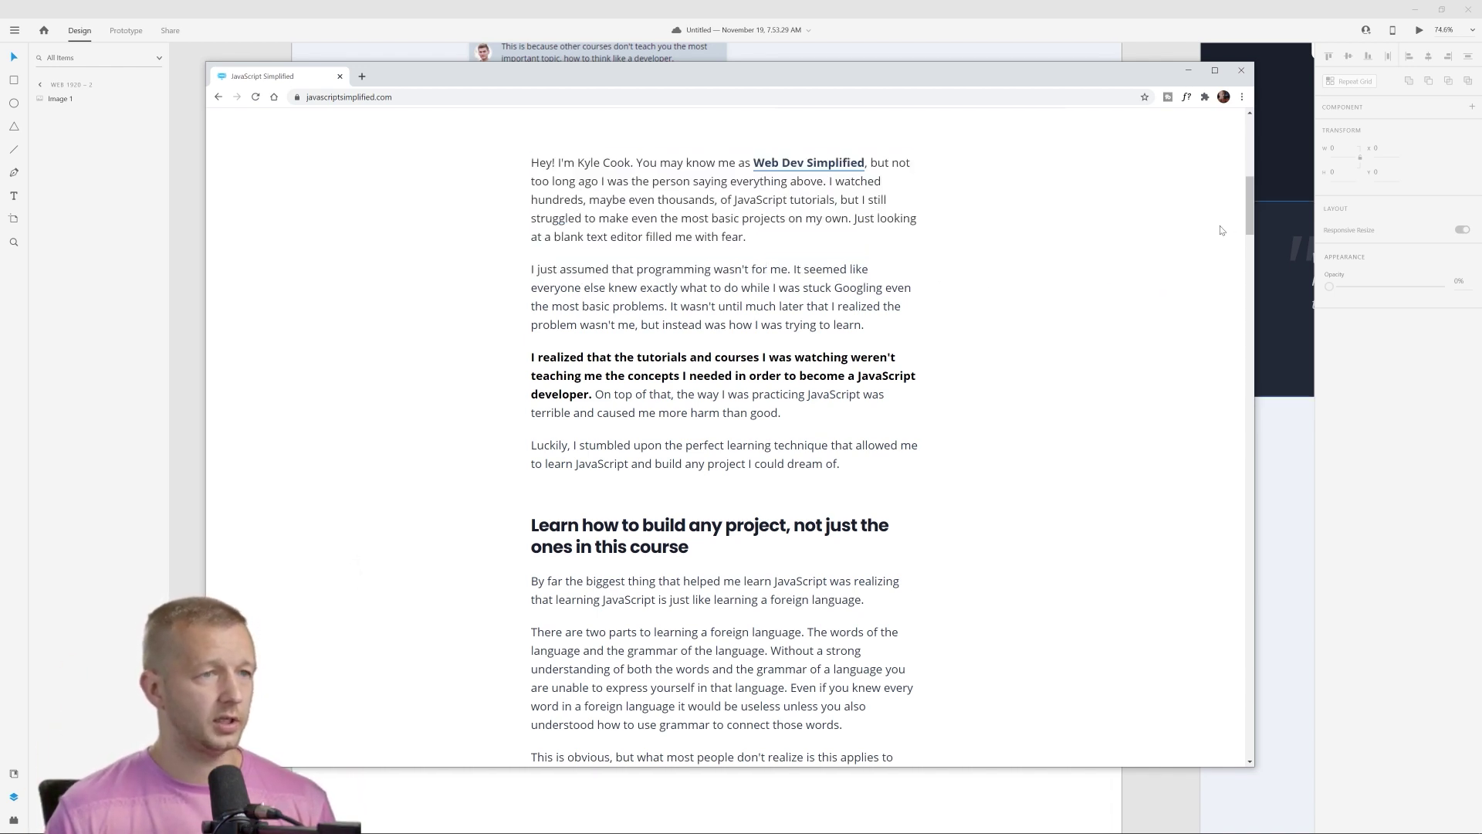
Read down through the Advanced Course section and its advanced JavaScript features, then scroll back up.
left_click_drag(1250, 230, 1217, 504)
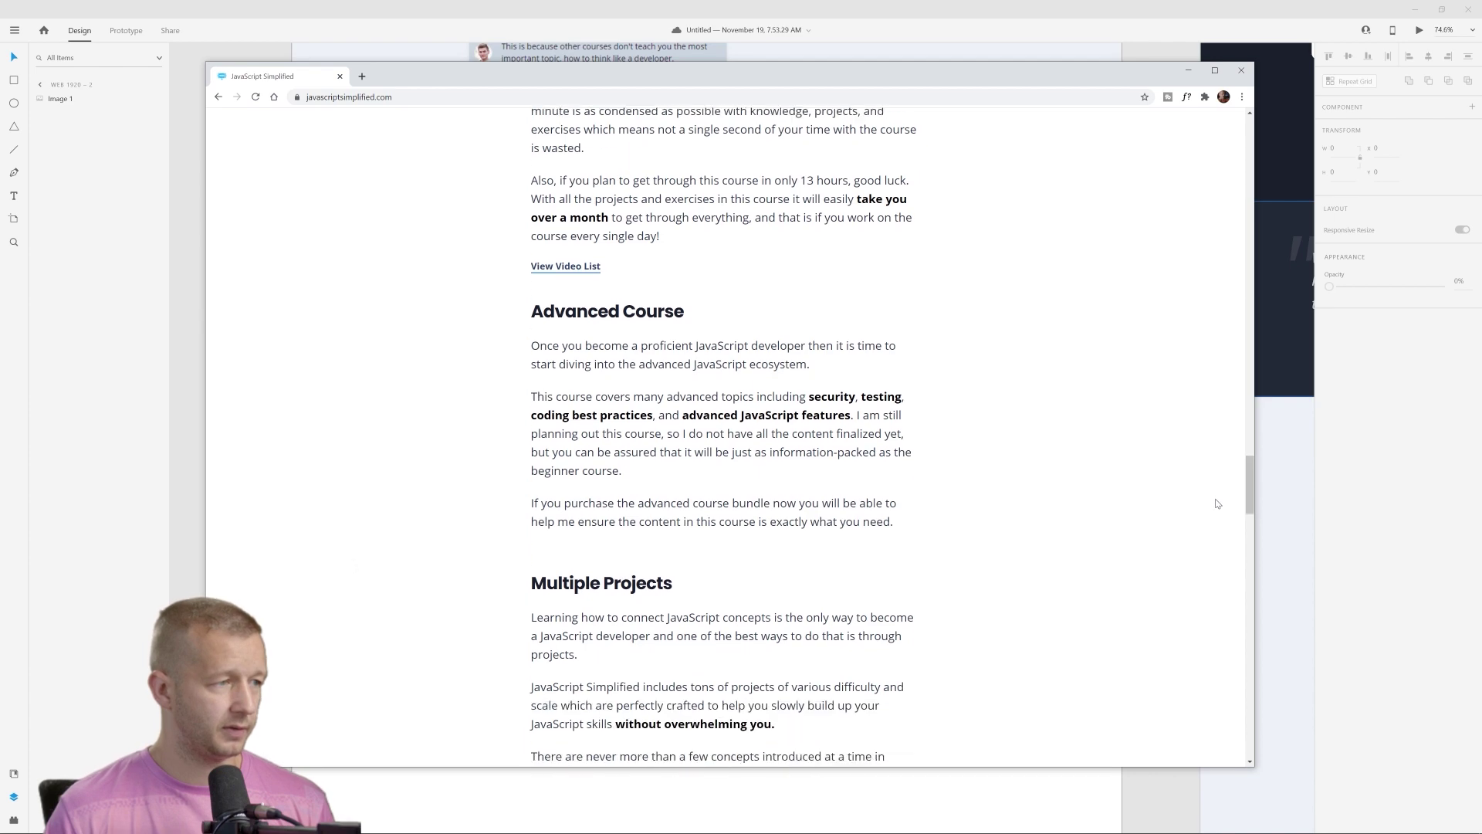
left_click_drag(528, 312, 715, 323)
left_click(652, 468)
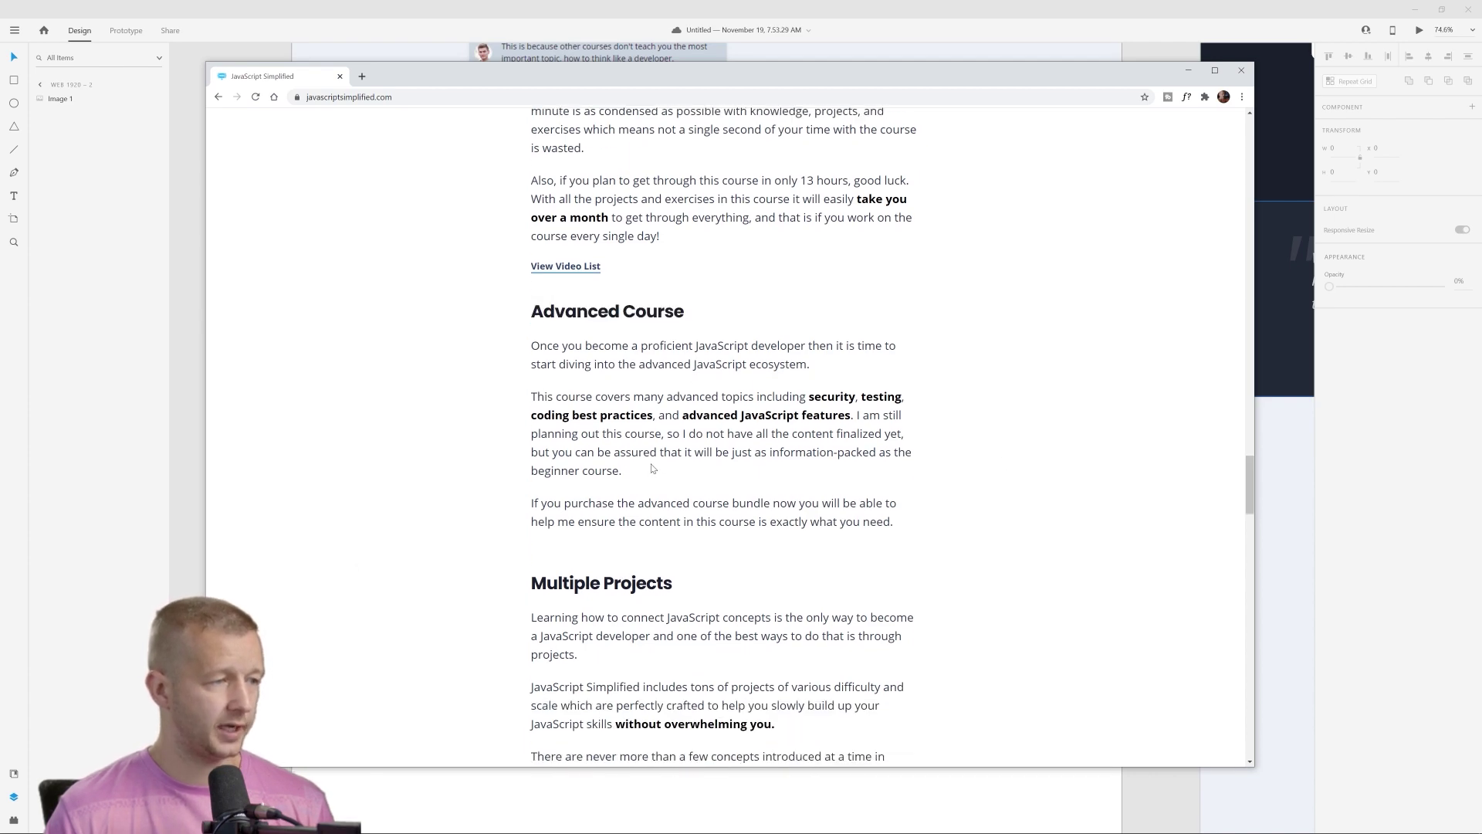
left_click_drag(682, 415, 855, 417)
left_click(945, 438)
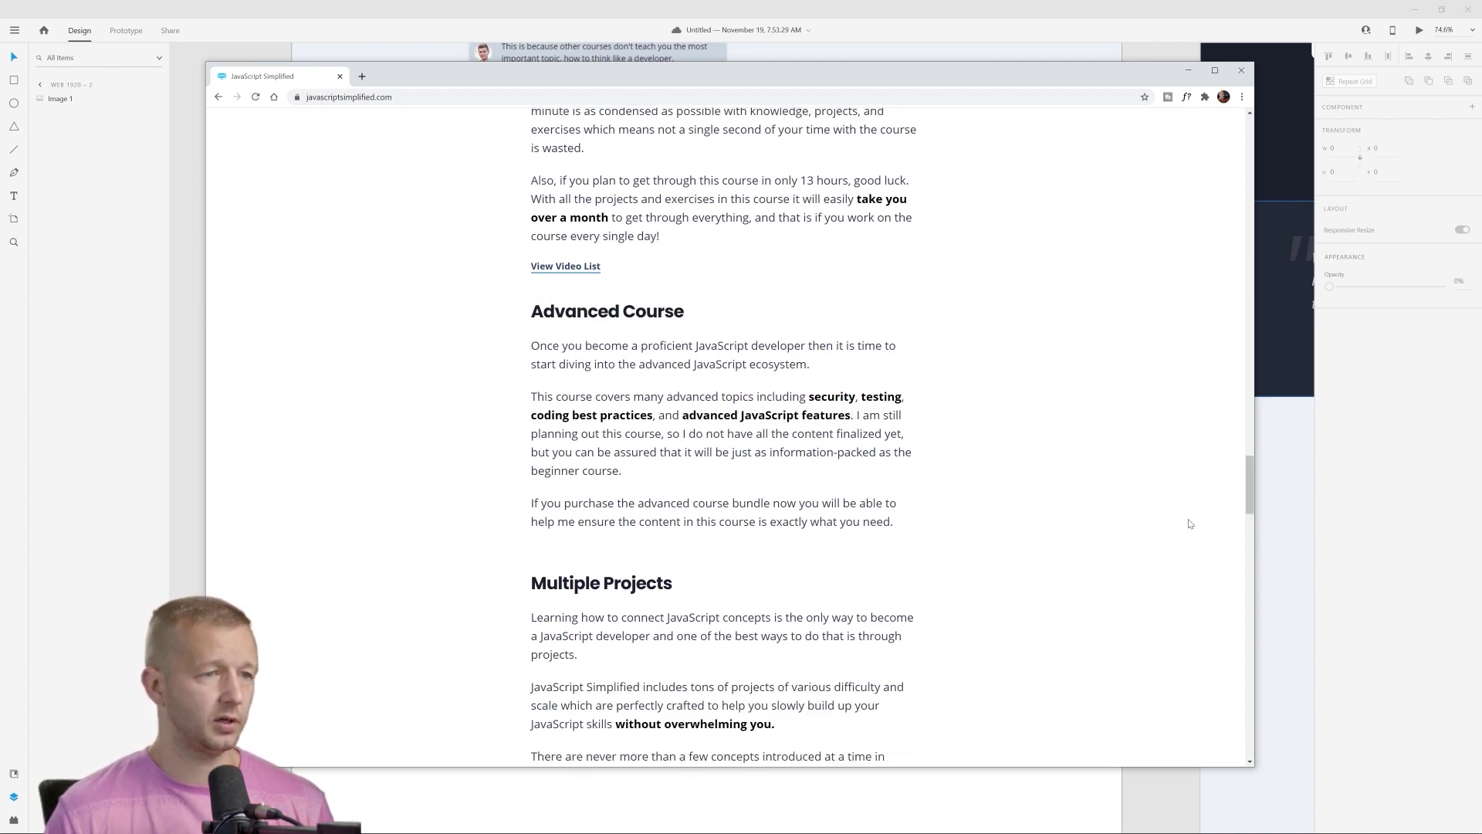
left_click_drag(1245, 485, 1229, 307)
Back in XD, paste the 'Hey! I'm Kyle Cook' heading with its green underline bar.
left_click(849, 15)
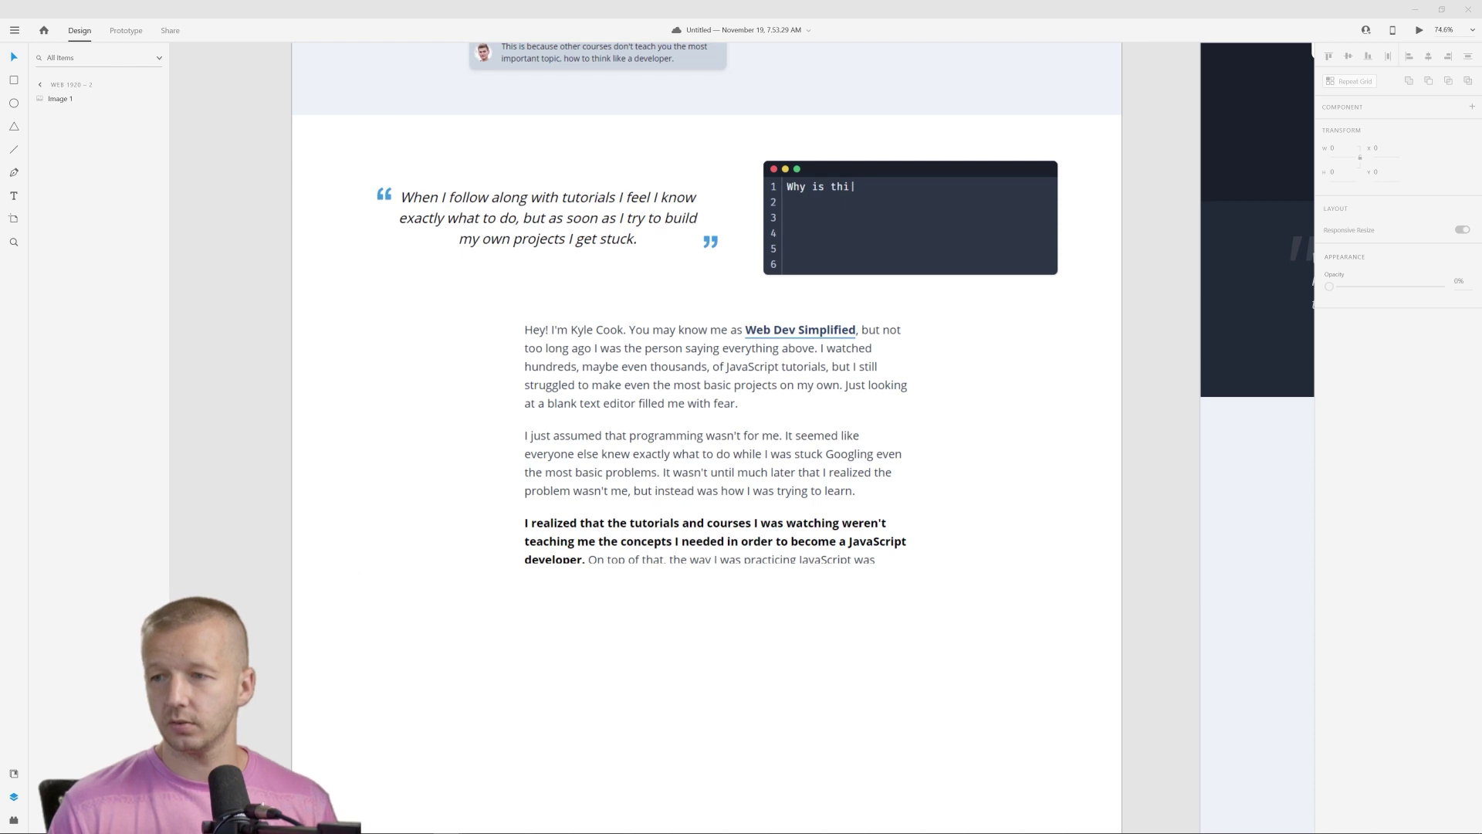
scroll(555, 559, "right", 10)
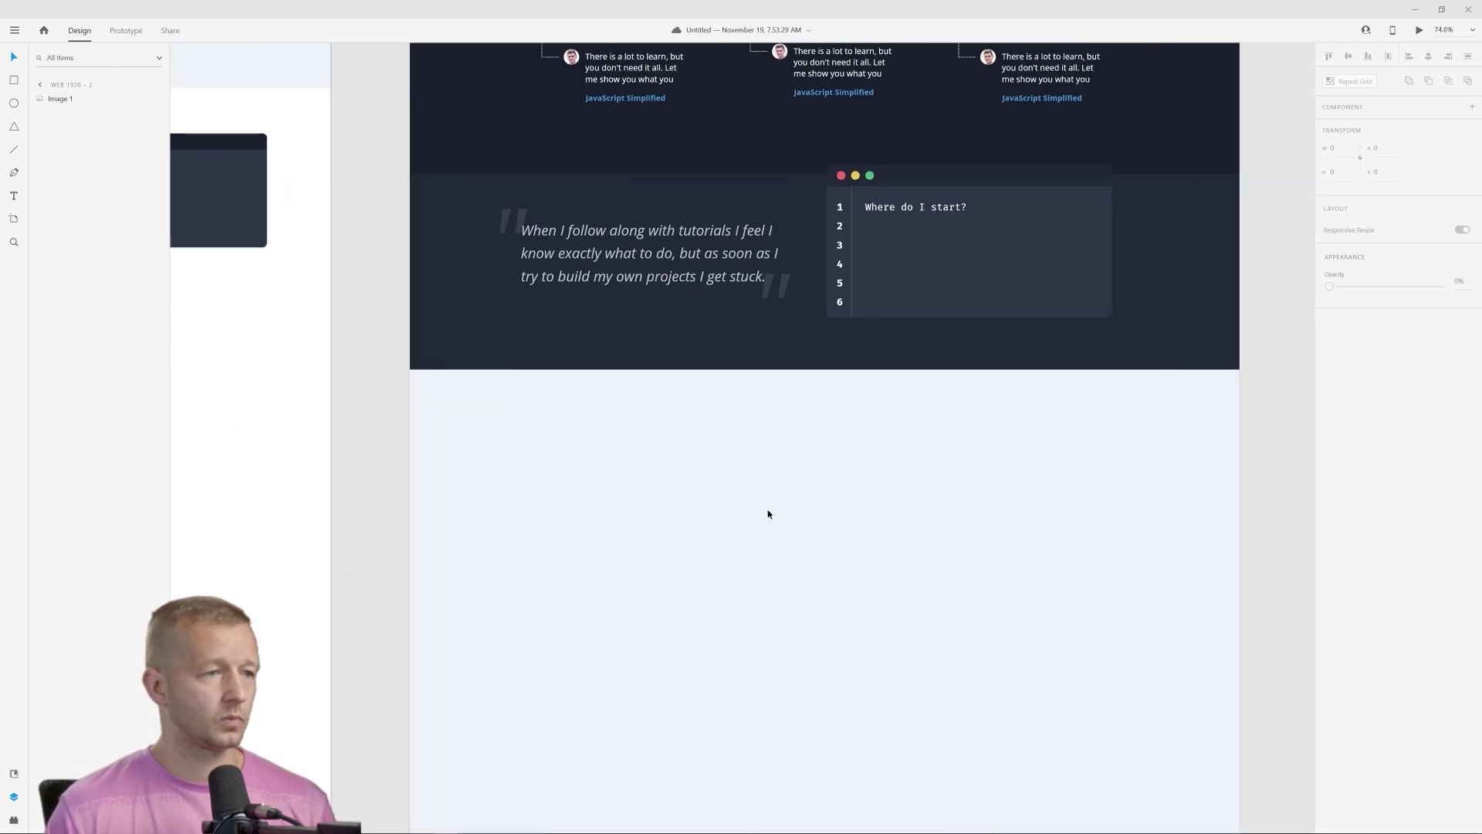
key("ctrl+v")
left_click(1068, 569)
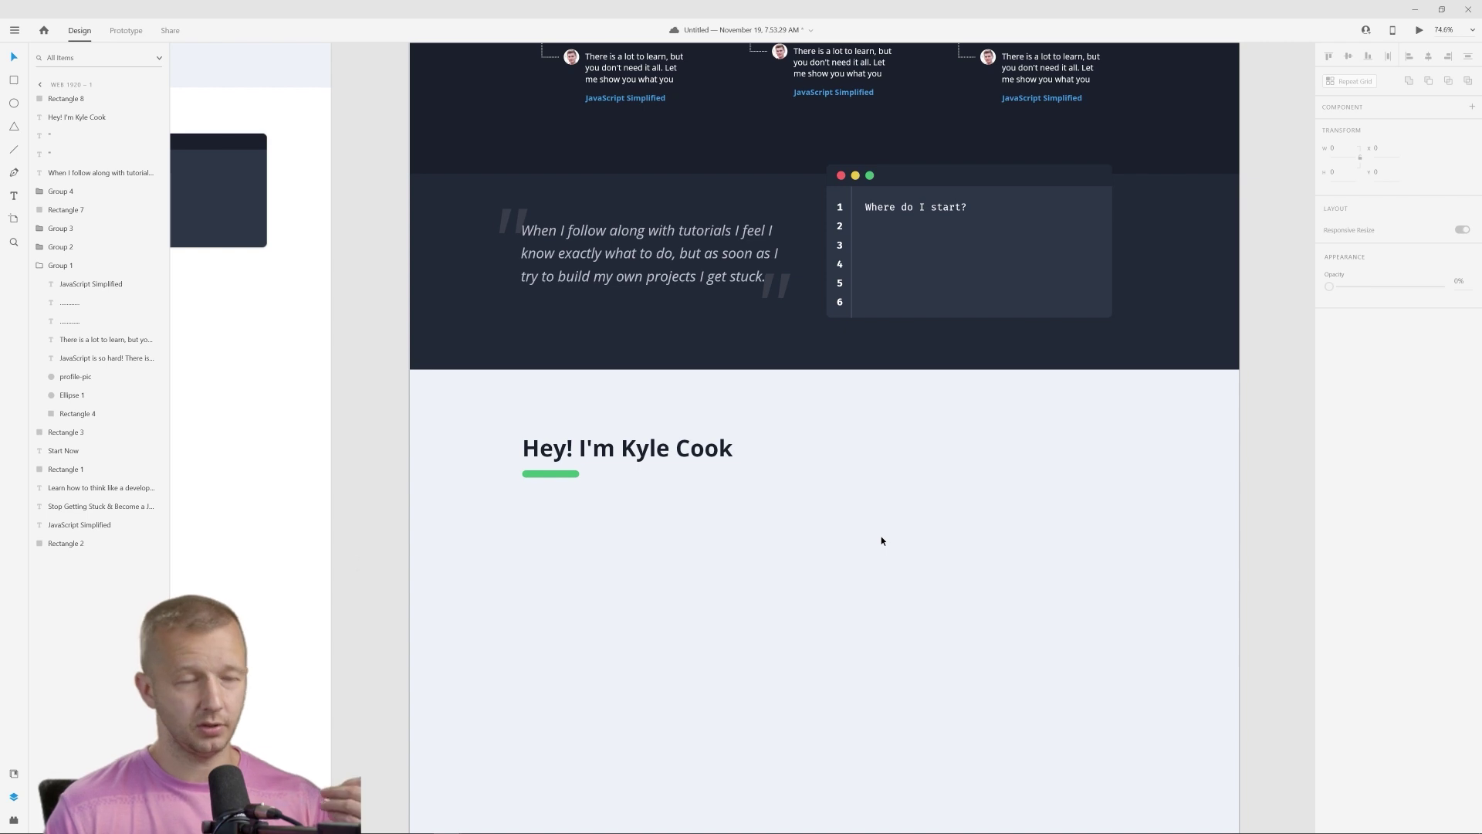
Check the green underline bar's position, viewing both artboards side by side.
left_click(539, 476)
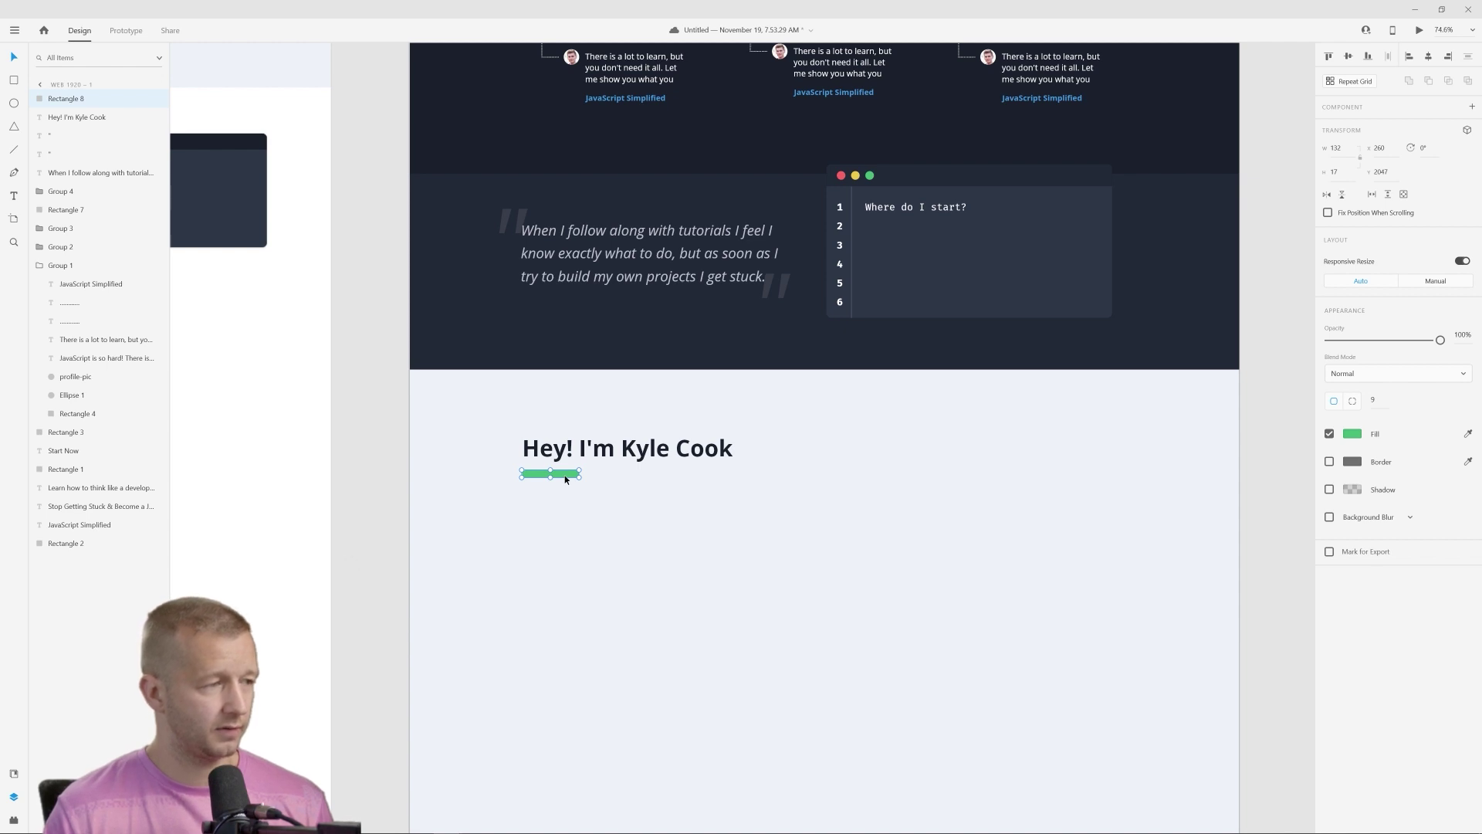
left_click(721, 530)
scroll(714, 525, "down", 4)
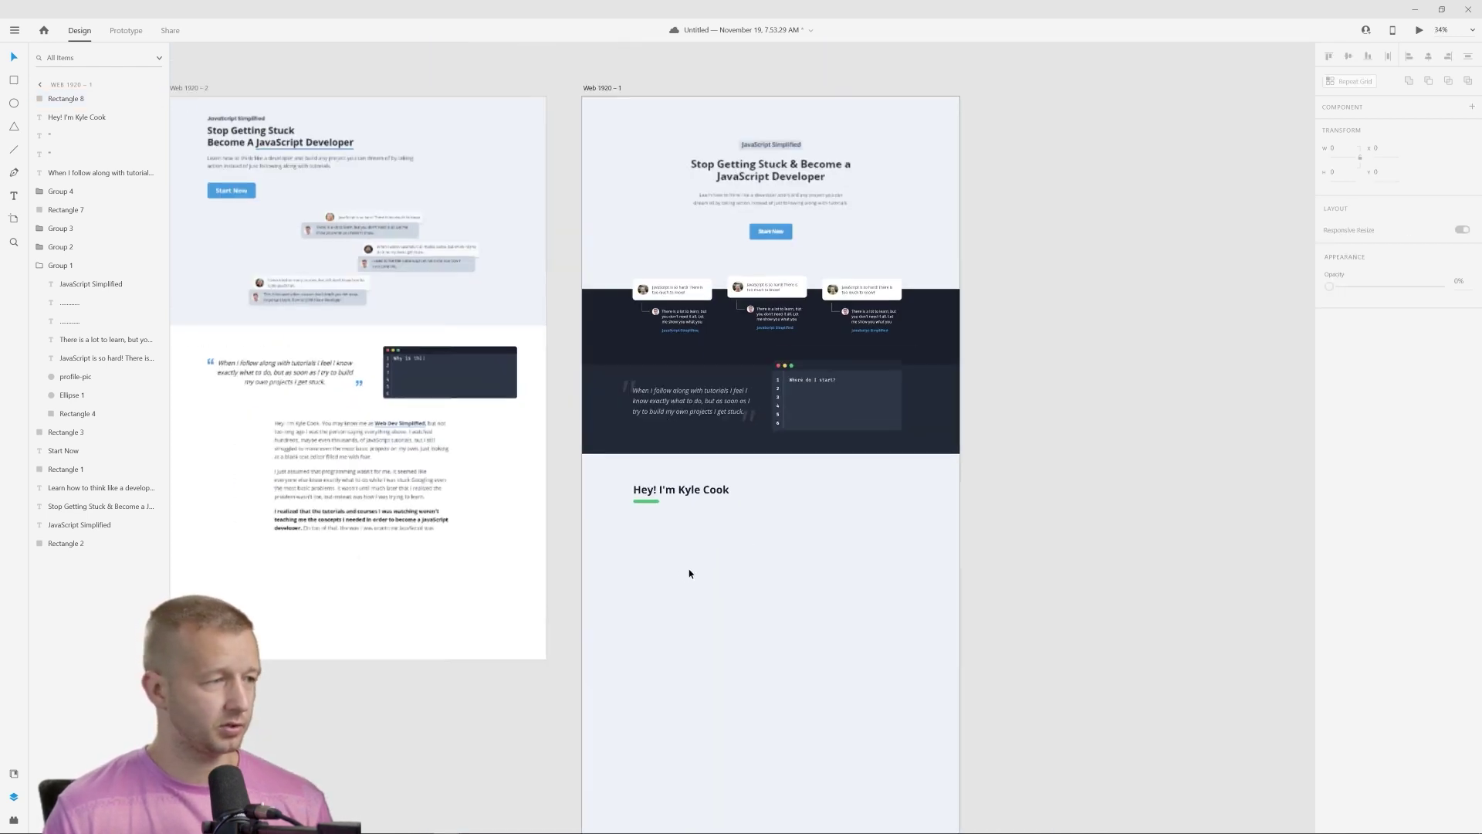
left_click_drag(688, 572, 836, 569)
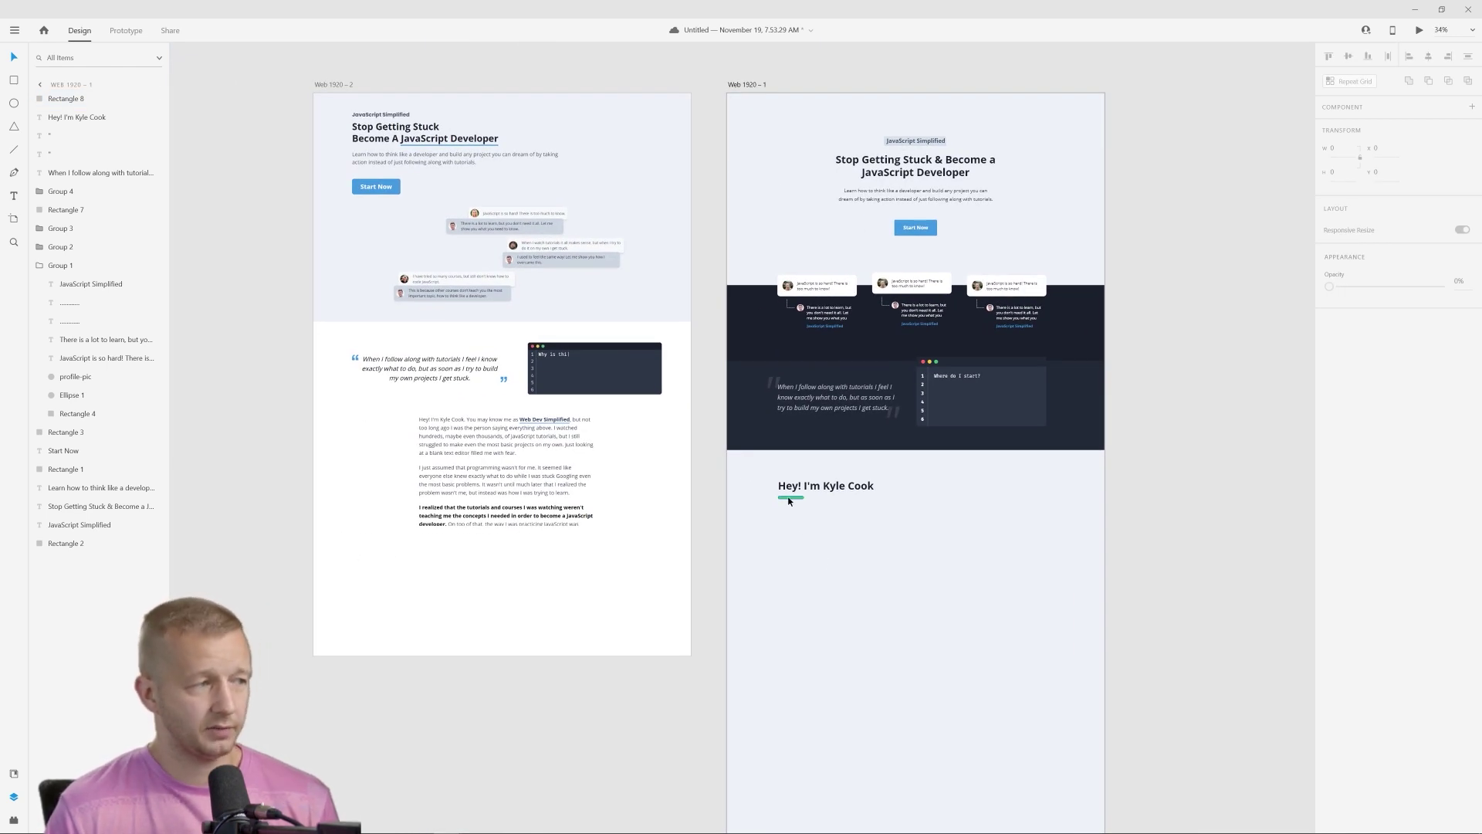
left_click(789, 498)
left_click(833, 543)
scroll(844, 510, "up", 5)
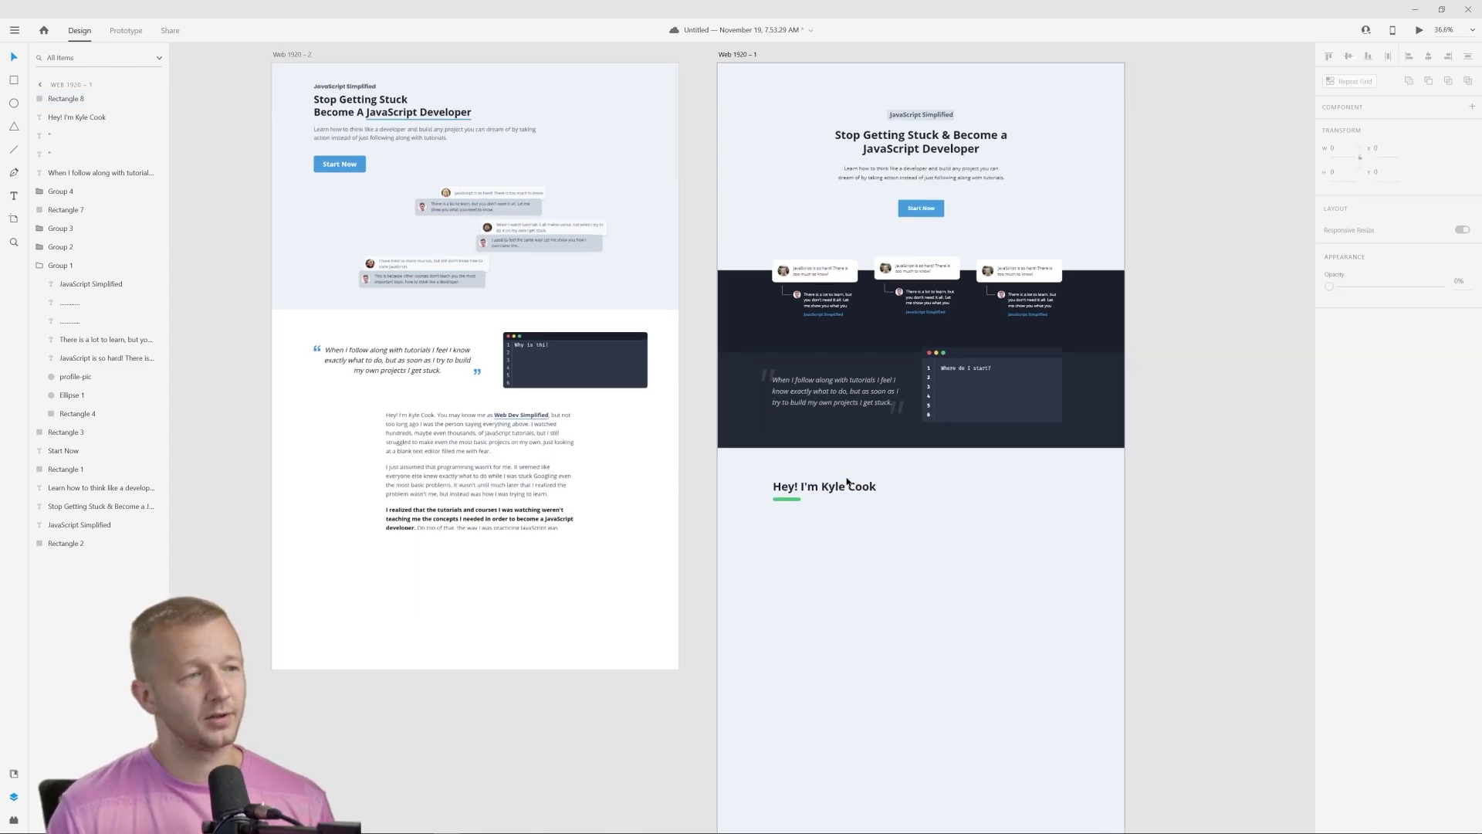
scroll(980, 601, "down", 5)
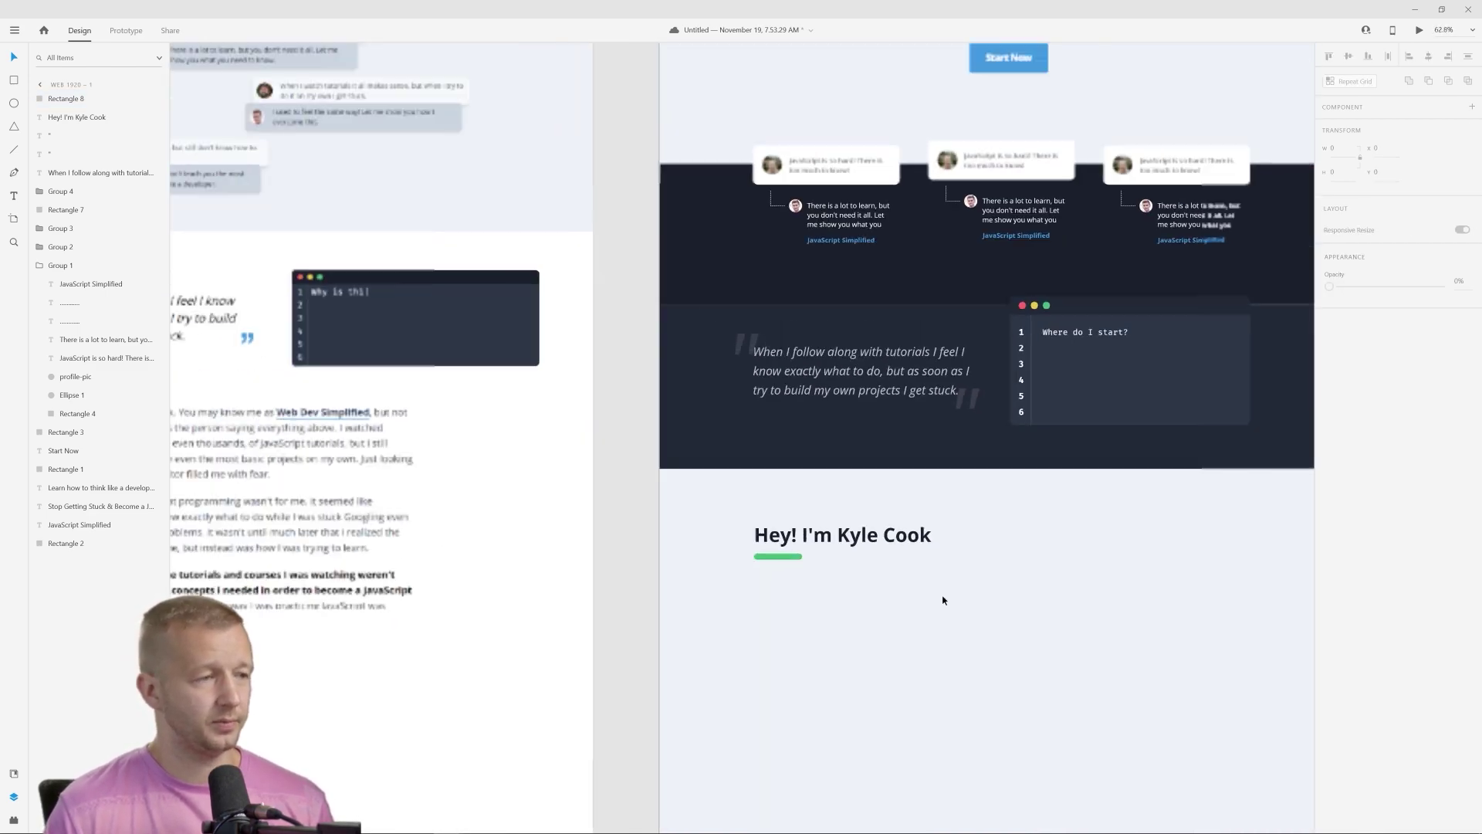
scroll(995, 572, "down", 2)
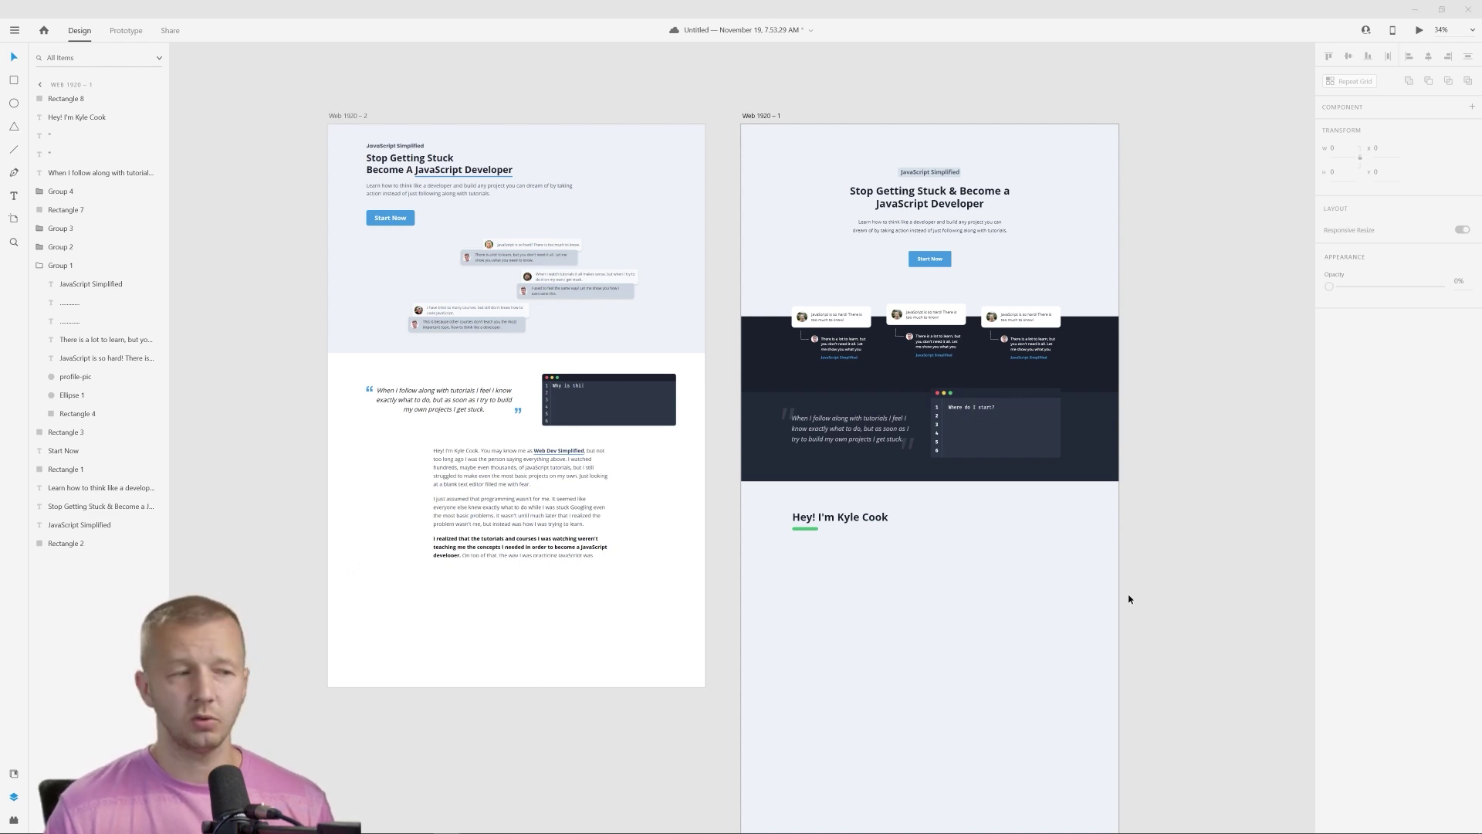
key("ctrl+v")
left_click(1101, 609)
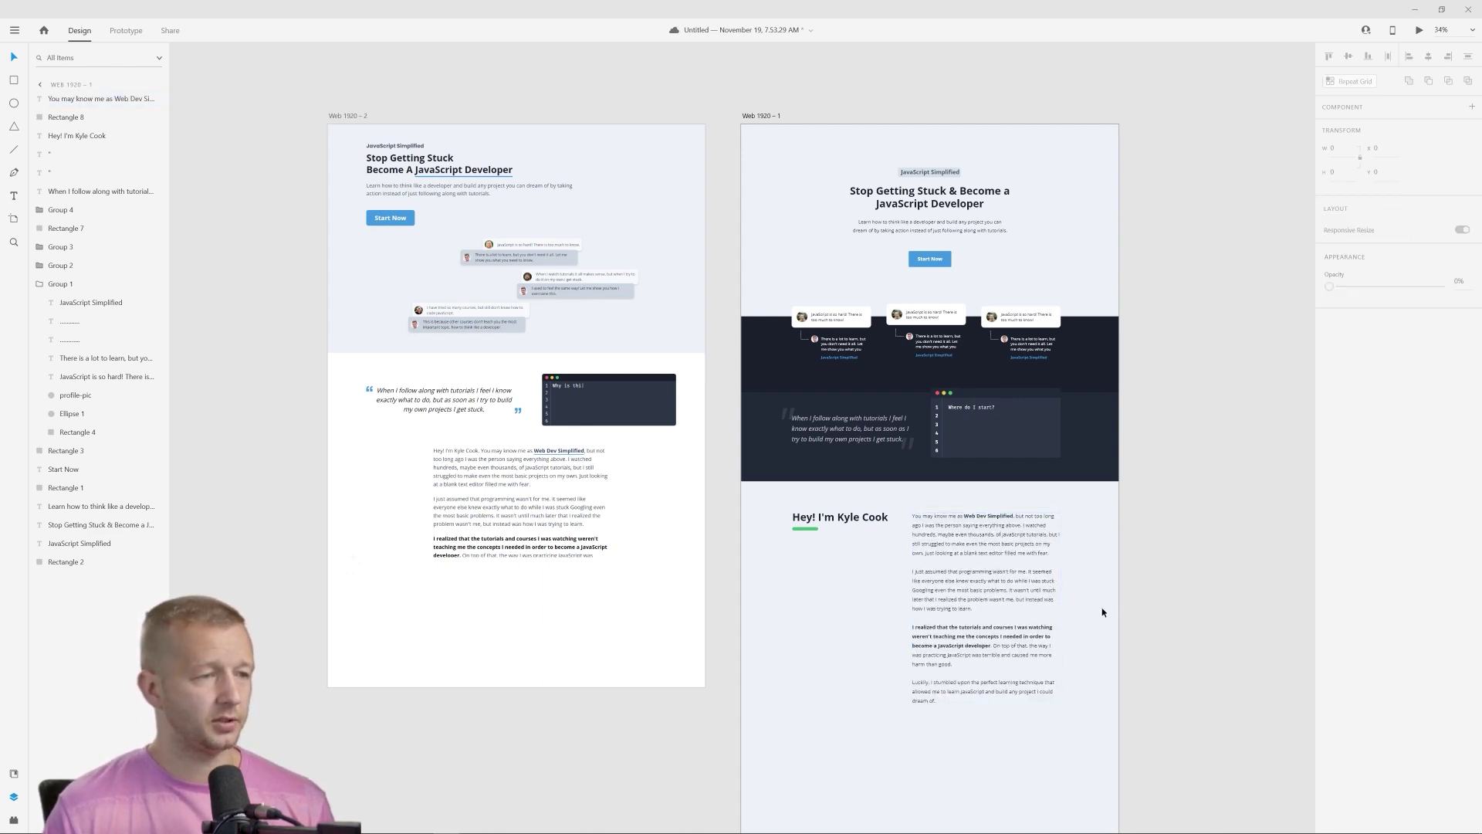
scroll(1075, 588, "up", 1)
scroll(1074, 588, "up", 4)
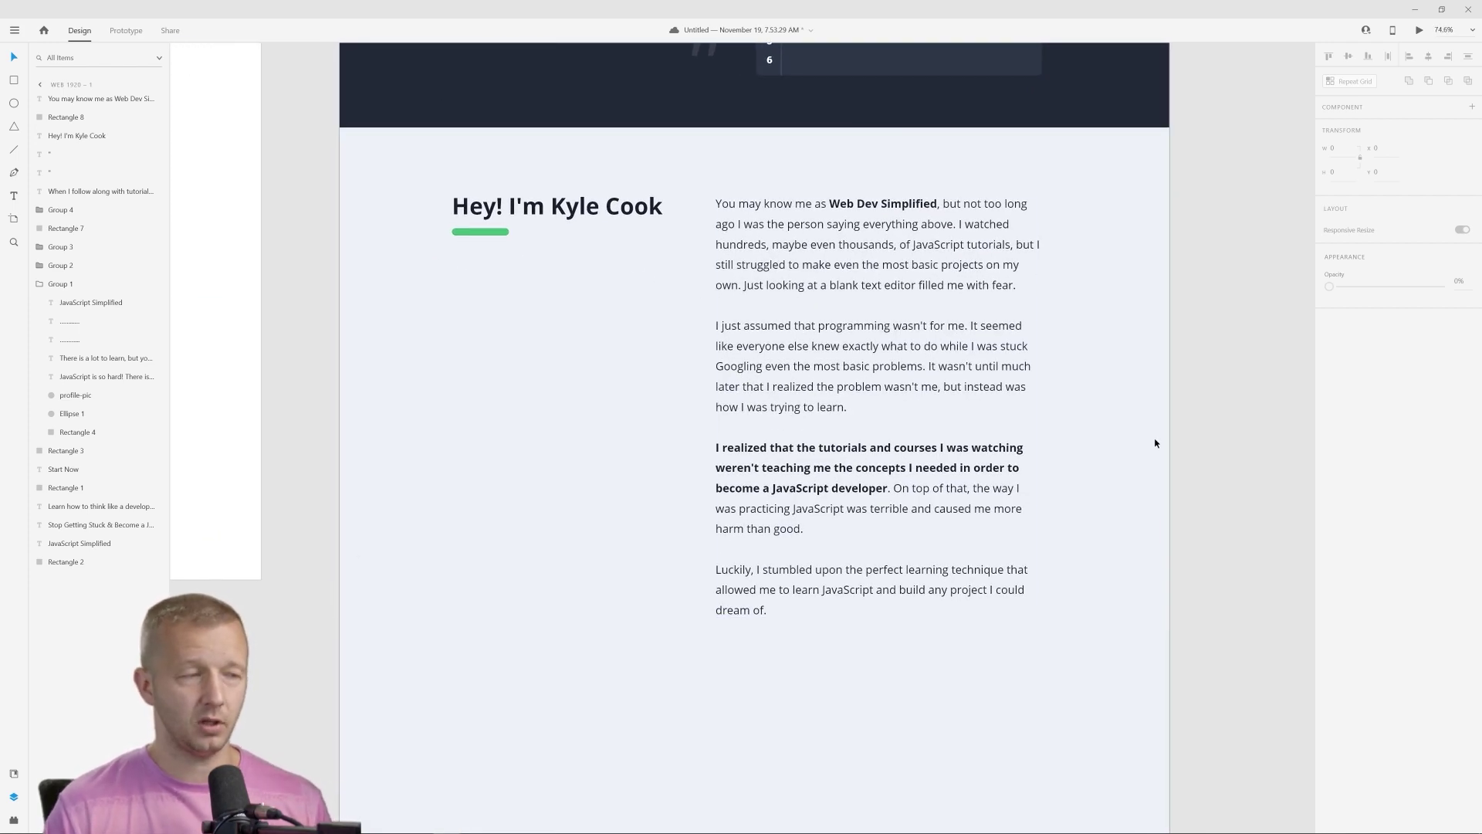
scroll(606, 306, "left", 10)
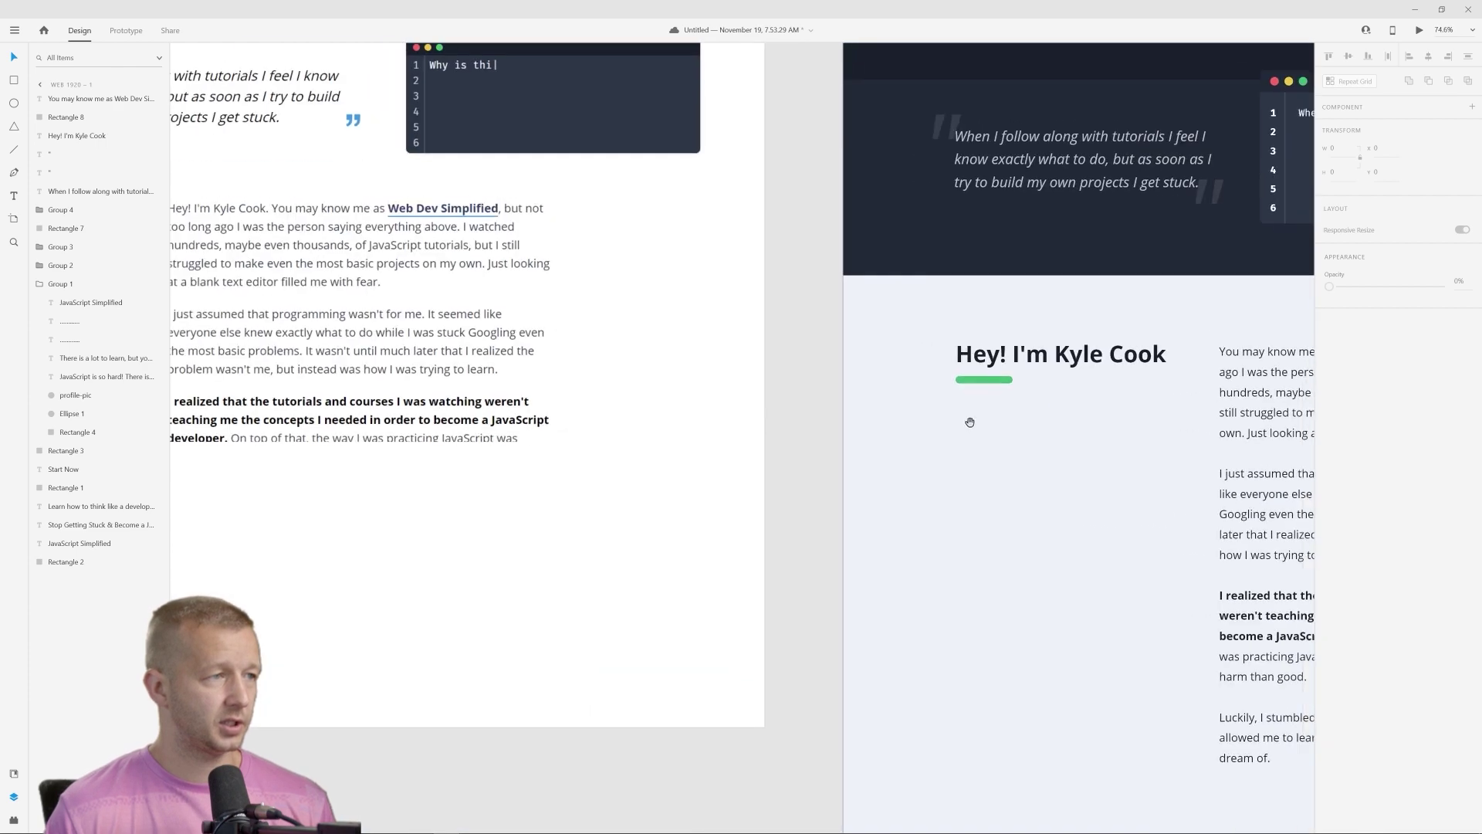
scroll(627, 164, "right", 10)
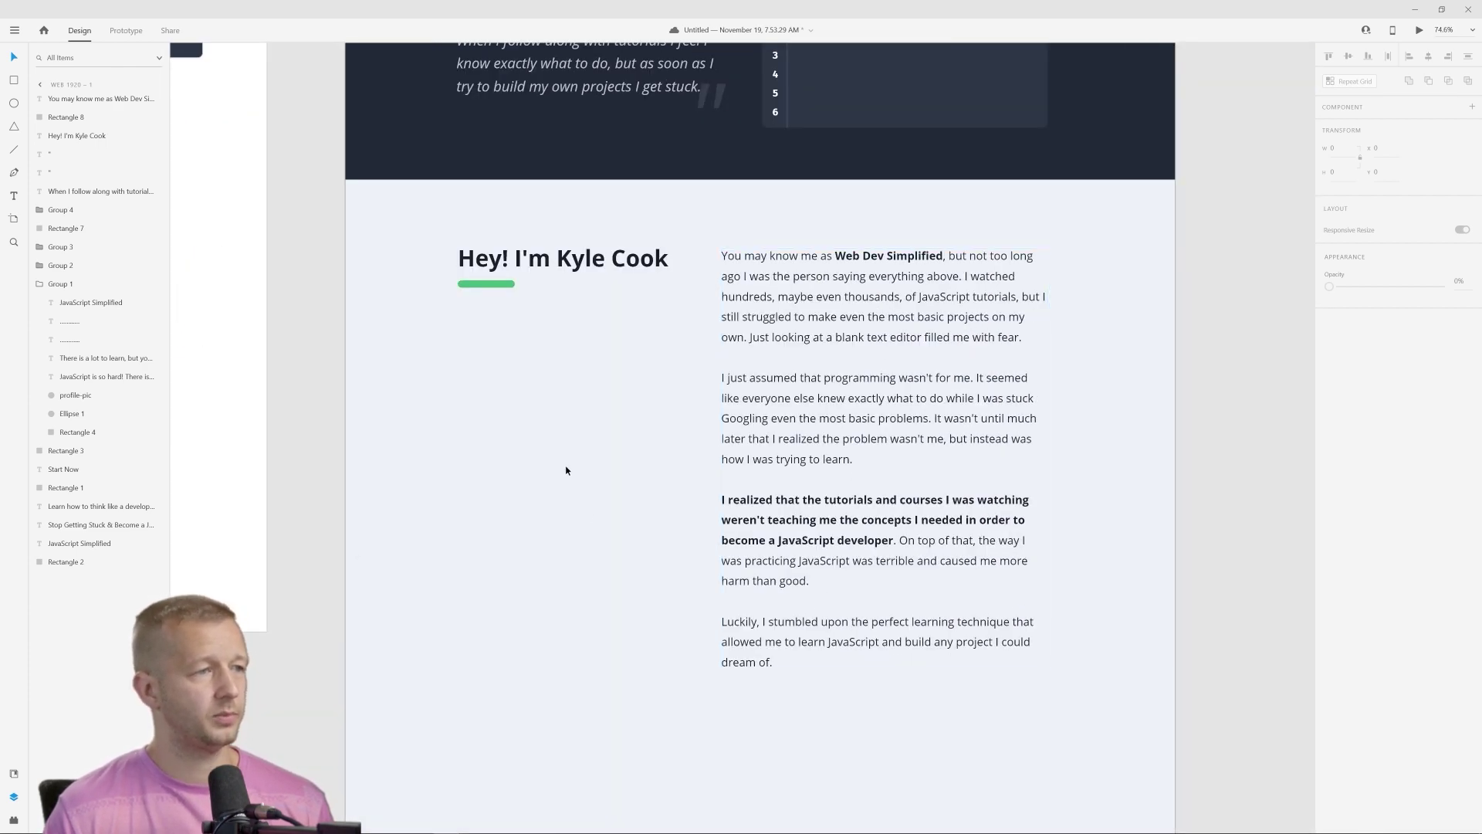
scroll(595, 459, "down", 2)
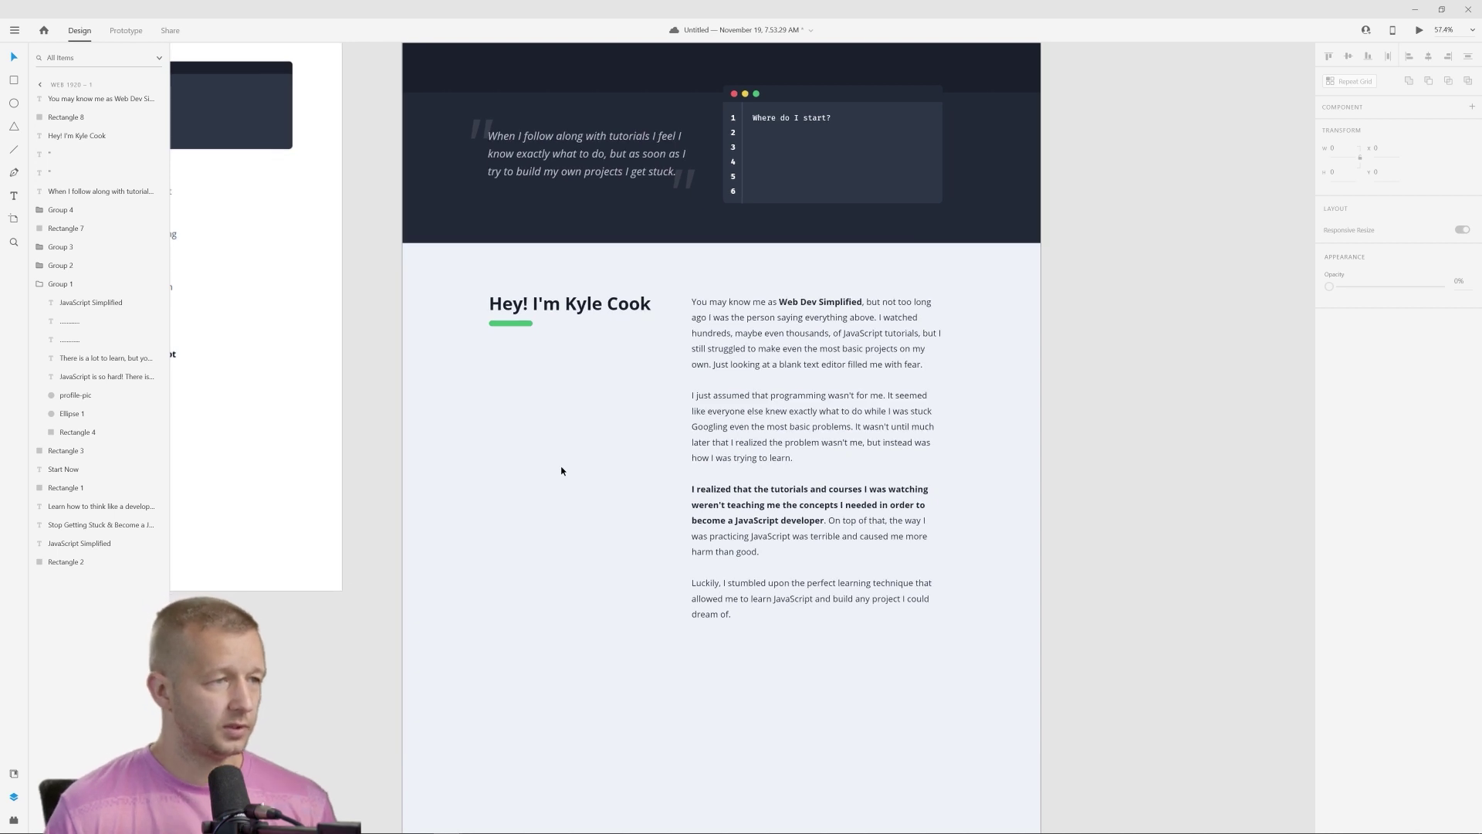
scroll(558, 434, "up", 5)
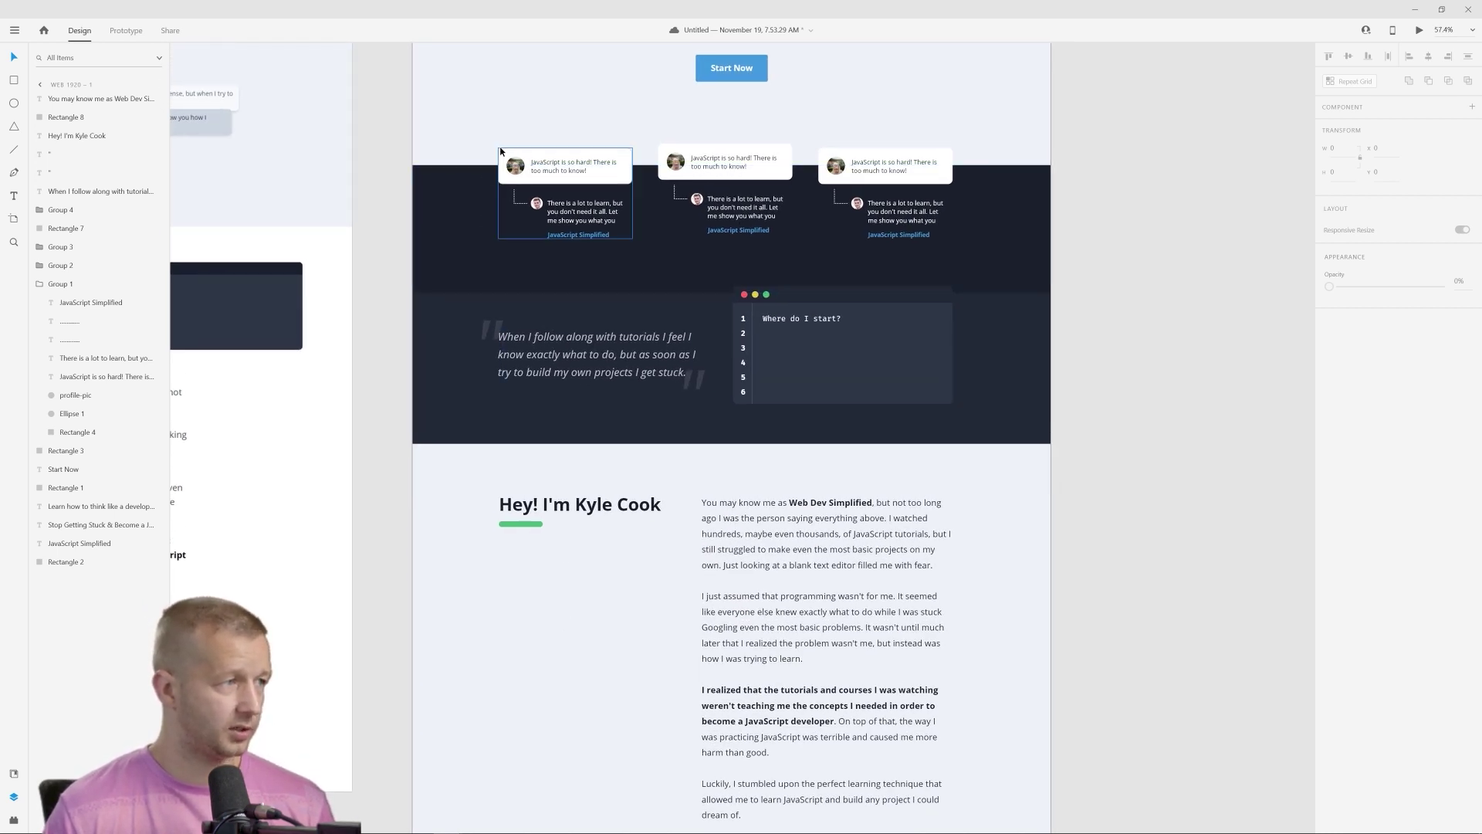
left_click_drag(413, 129, 953, 138)
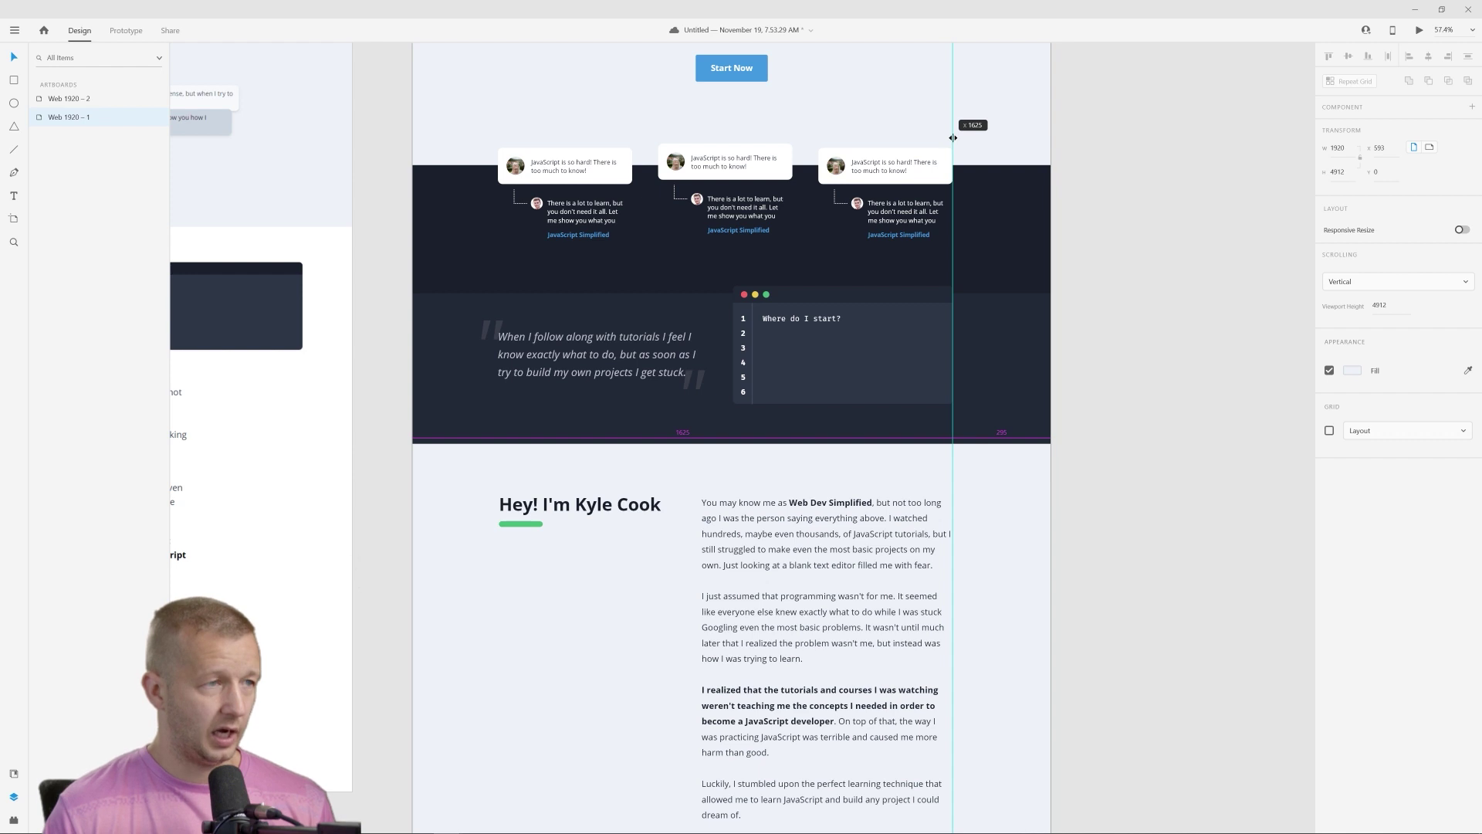
left_click_drag(953, 137, 410, 162)
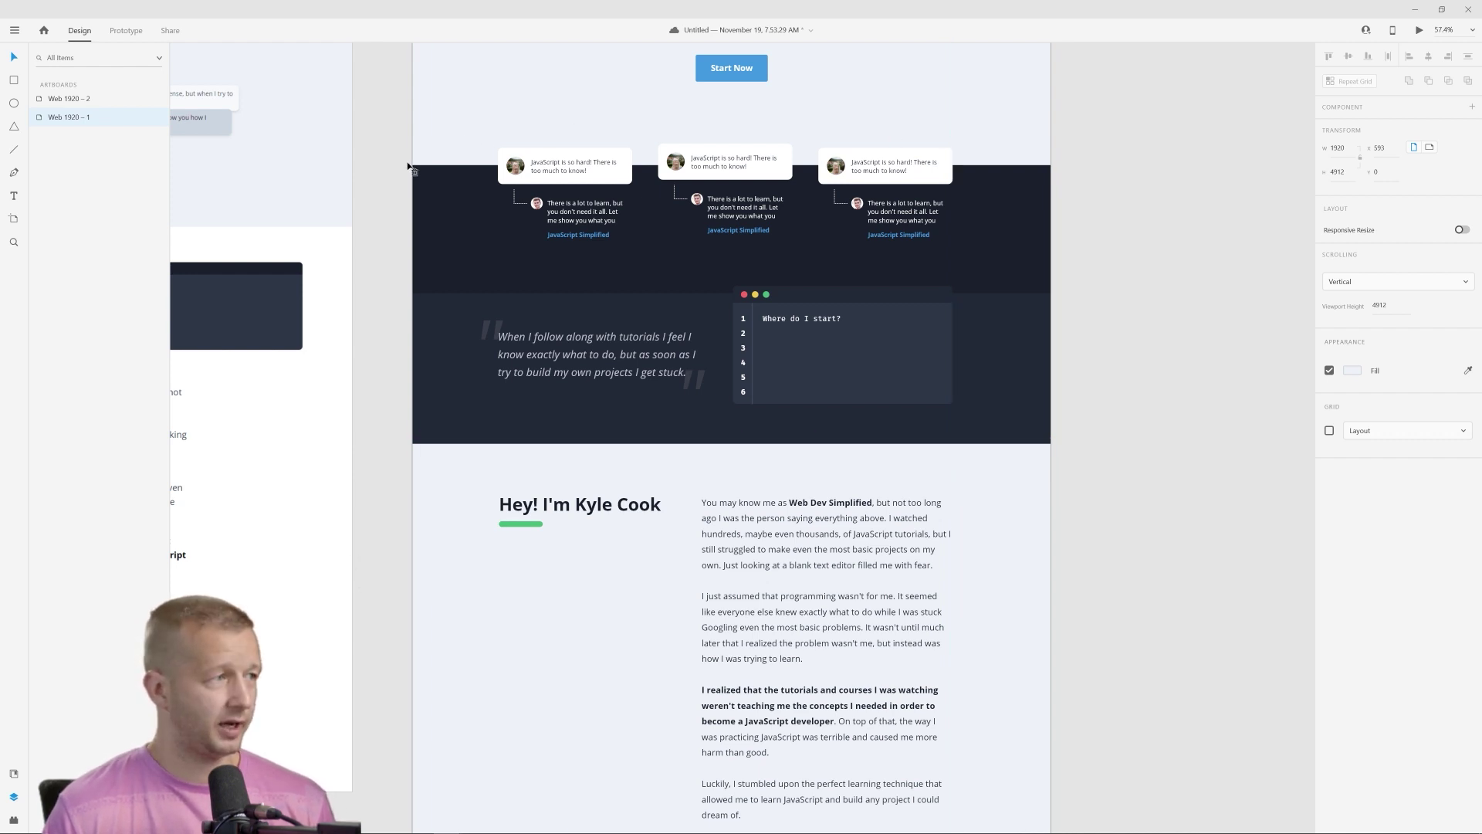
left_click(387, 228)
left_click_drag(581, 595, 761, 422)
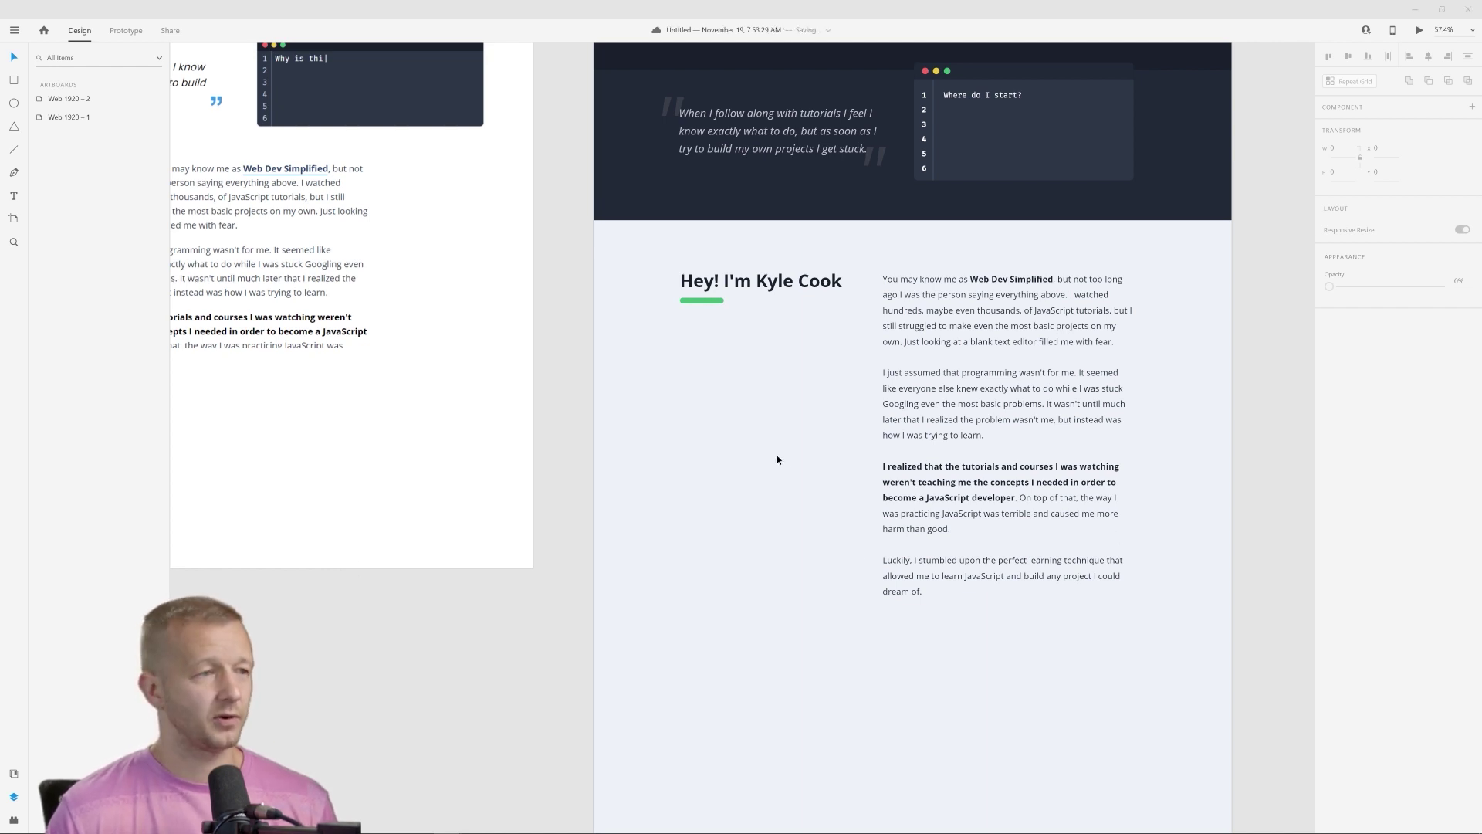
Paste the circular profile photo below the heading and a dotted grid decoration beside it.
key("ctrl+v")
left_click(782, 531)
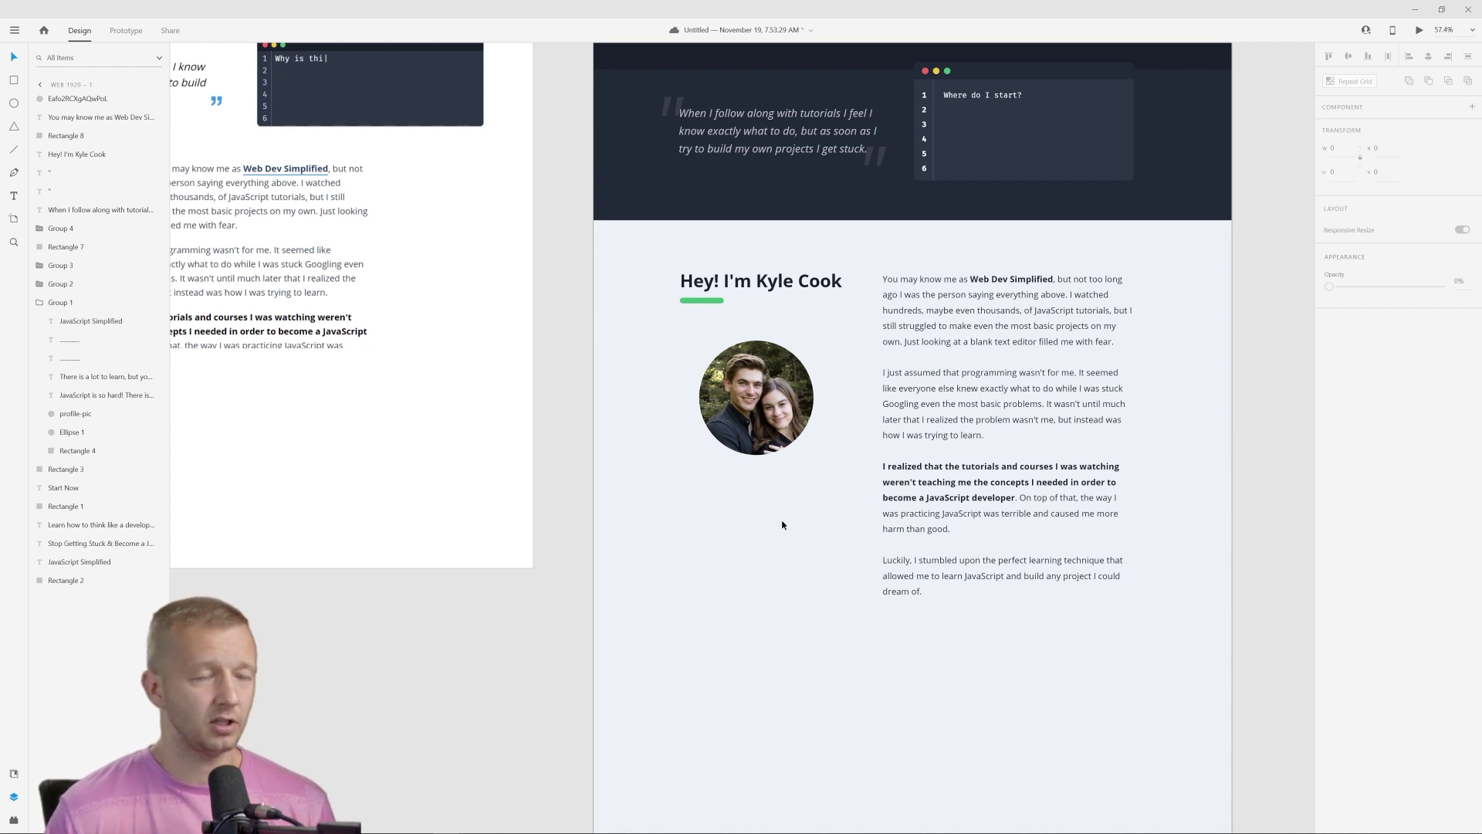
key("ctrl+v")
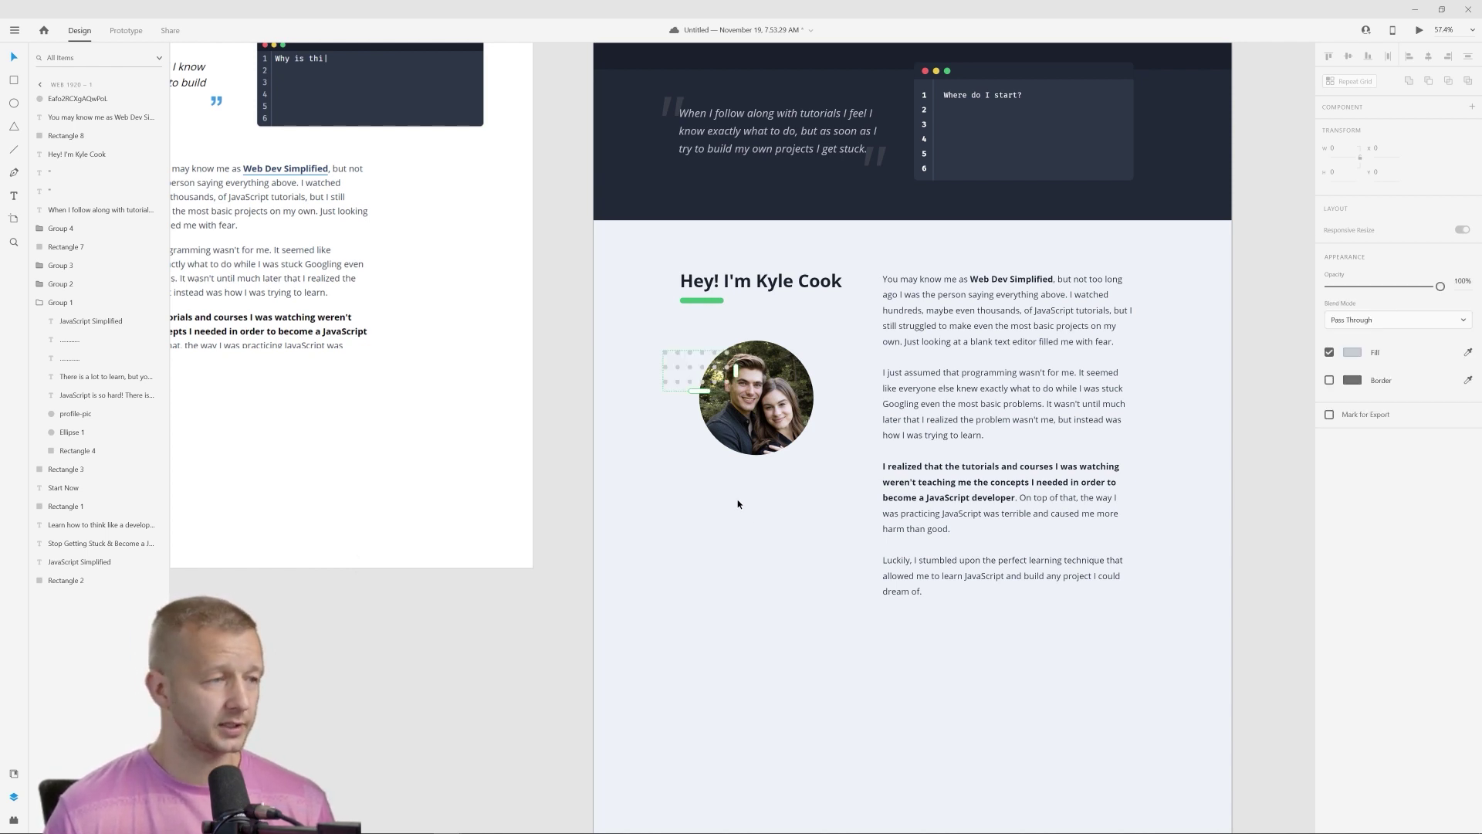
left_click(682, 430)
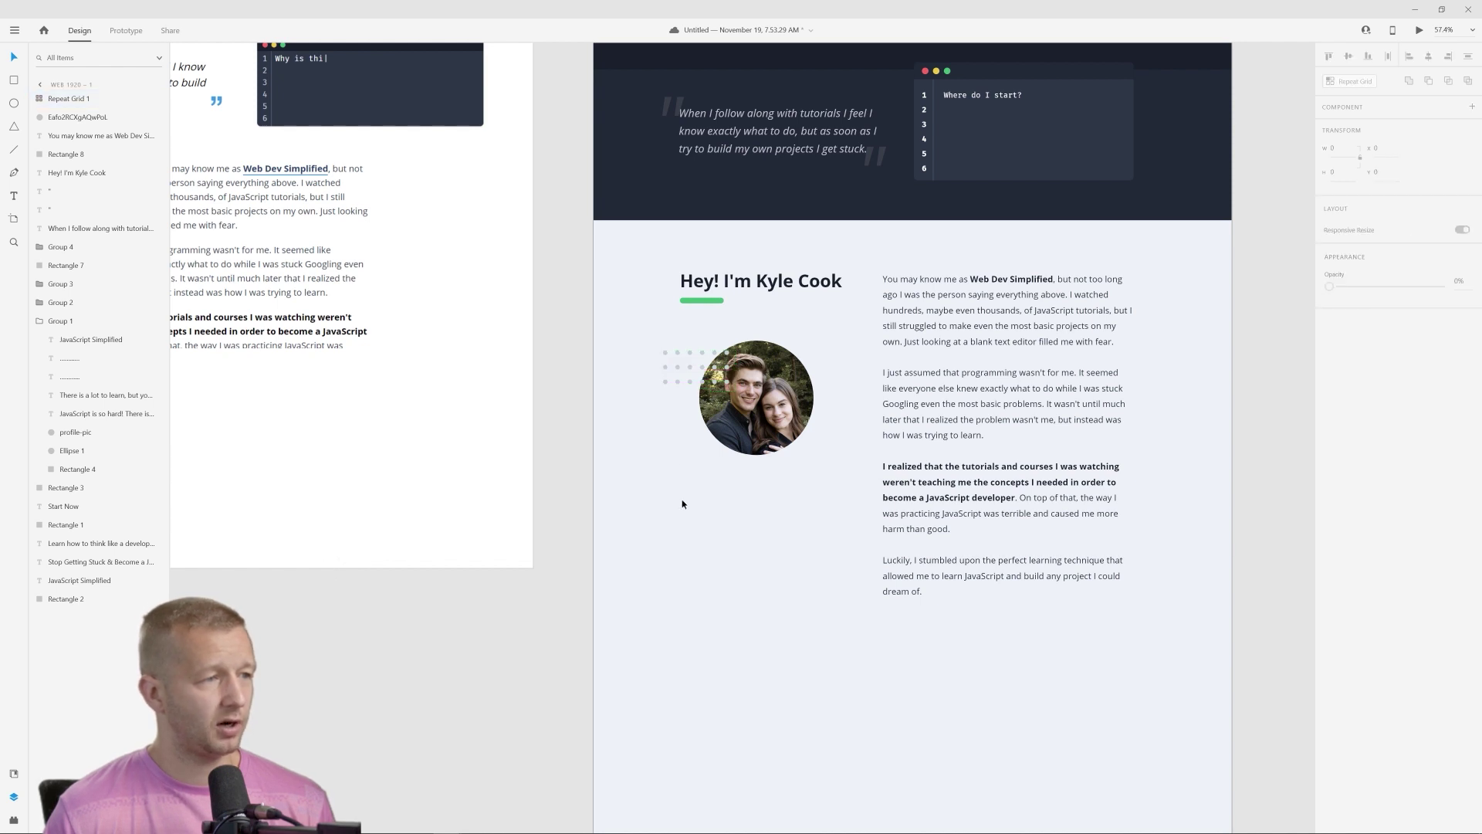
Move the dotted grid behind the photo in Layers and paste the yellow zigzag beside it.
left_click(688, 369)
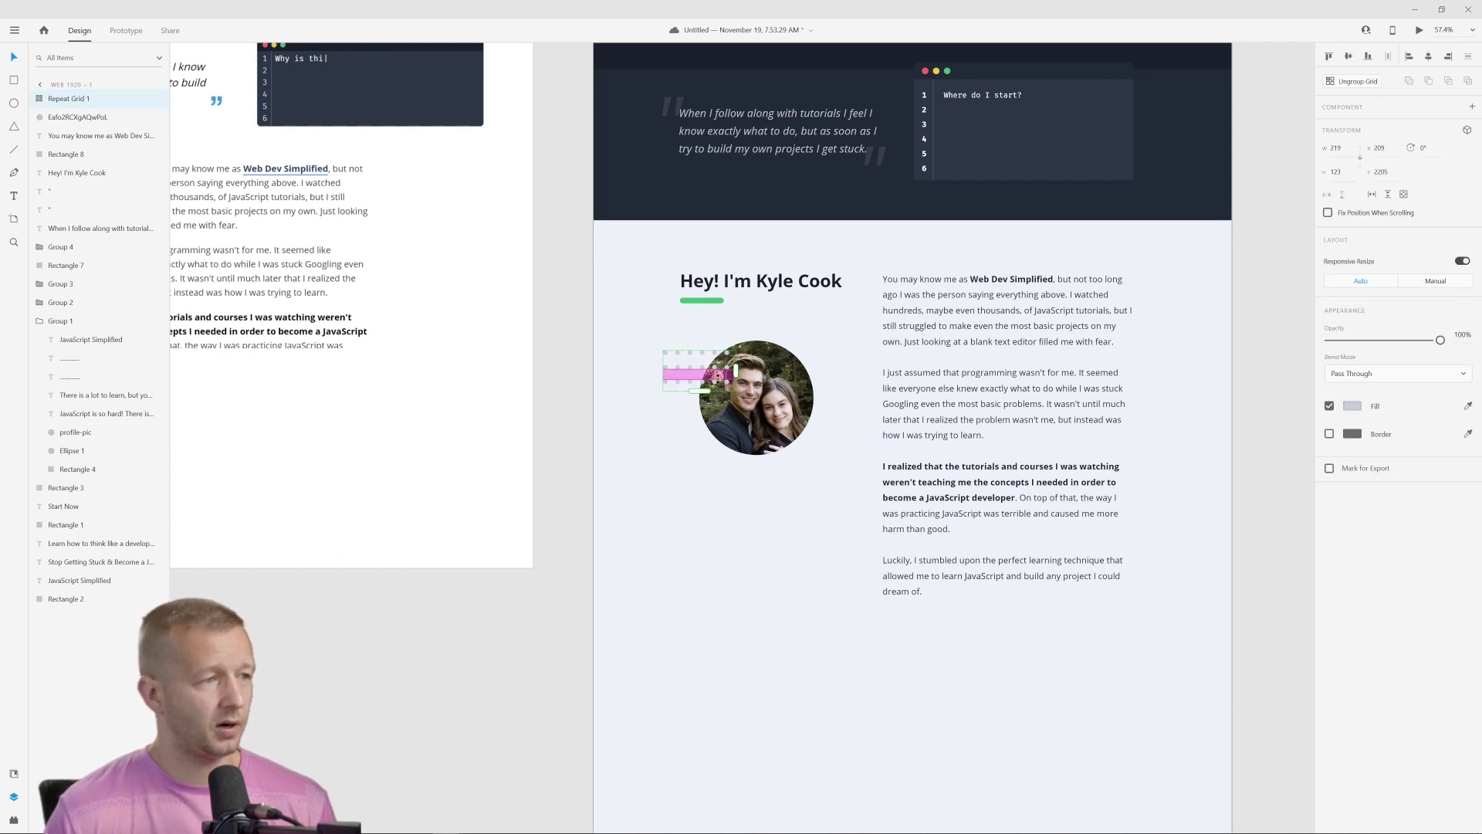
scroll(705, 382, "up", 4)
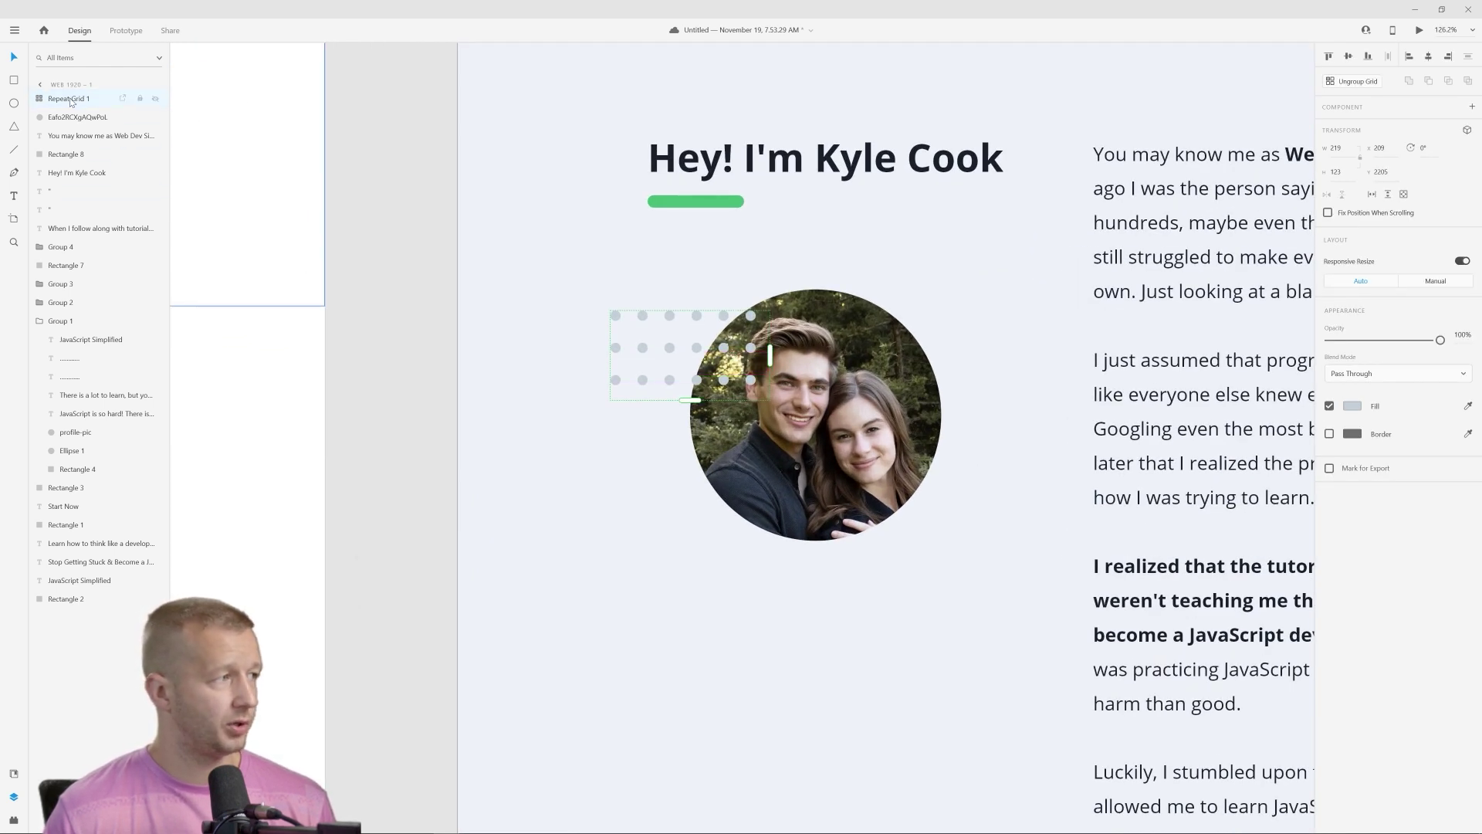
left_click_drag(69, 99, 74, 122)
left_click(645, 569)
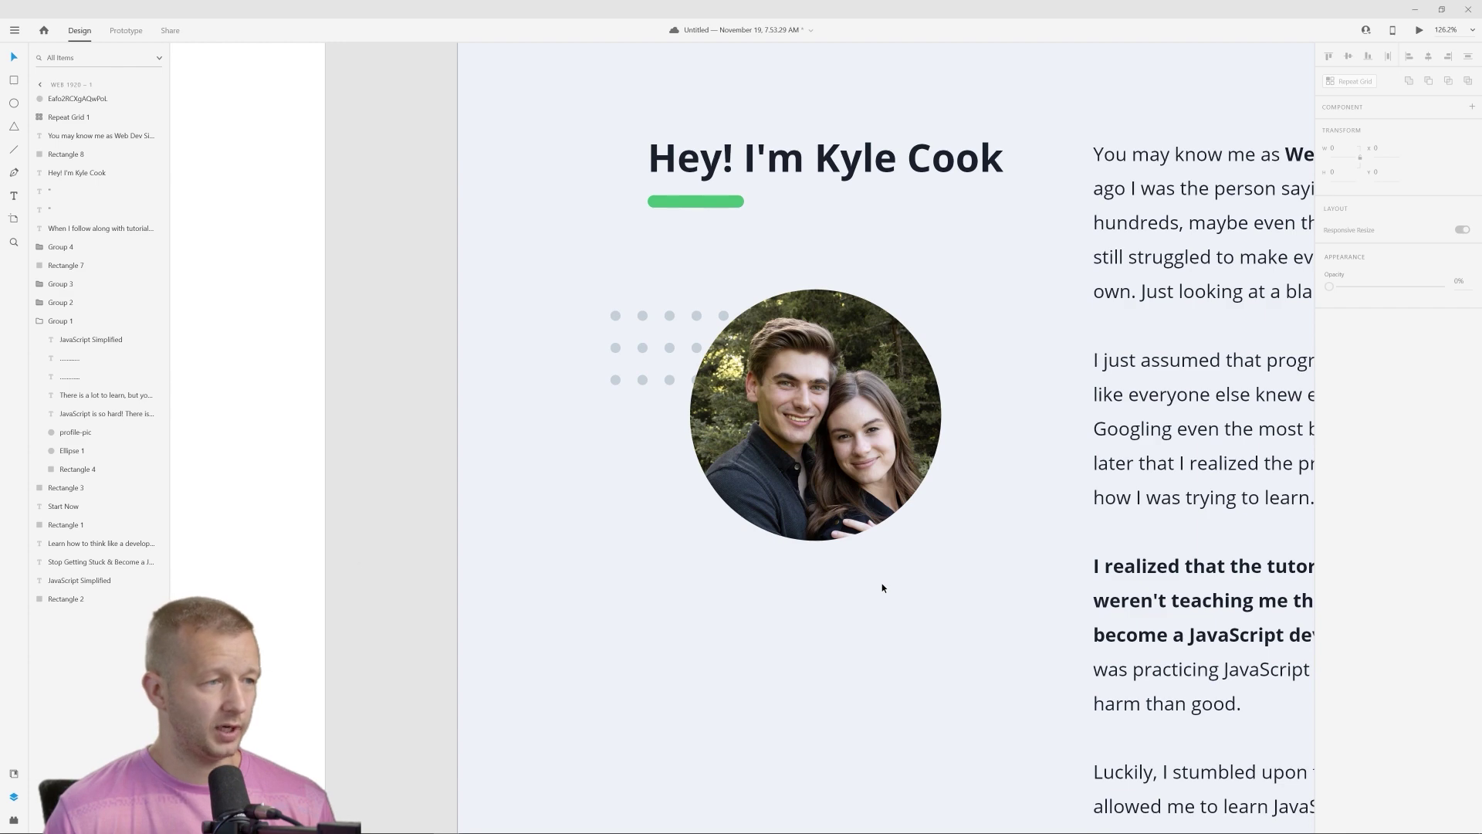
key("ctrl+v")
Recolour the zigzag's border by sampling the code window's red dot with the eyedropper.
left_click(923, 602)
scroll(924, 601, "down", 6)
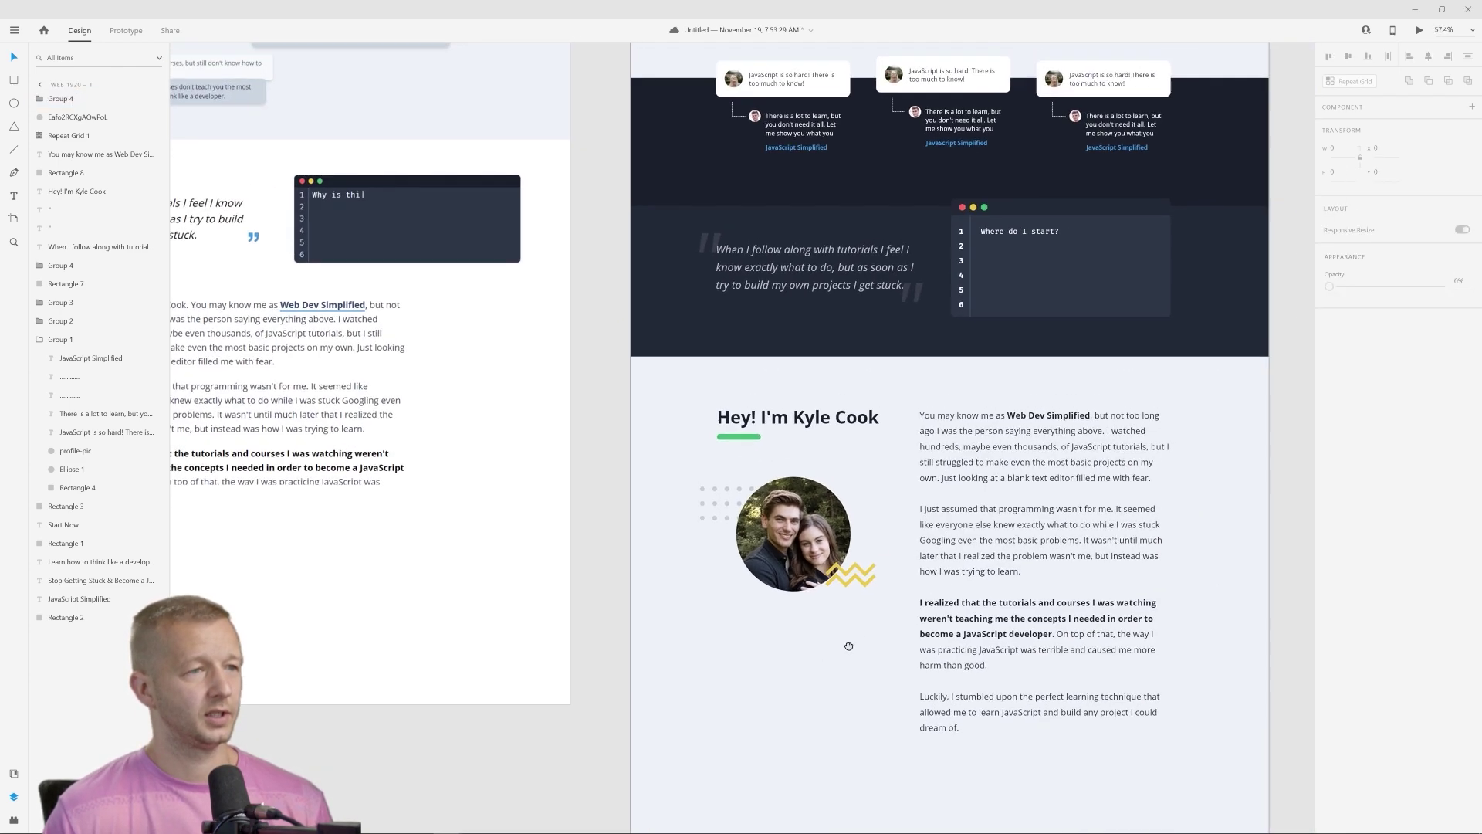
left_click_drag(849, 646, 816, 663)
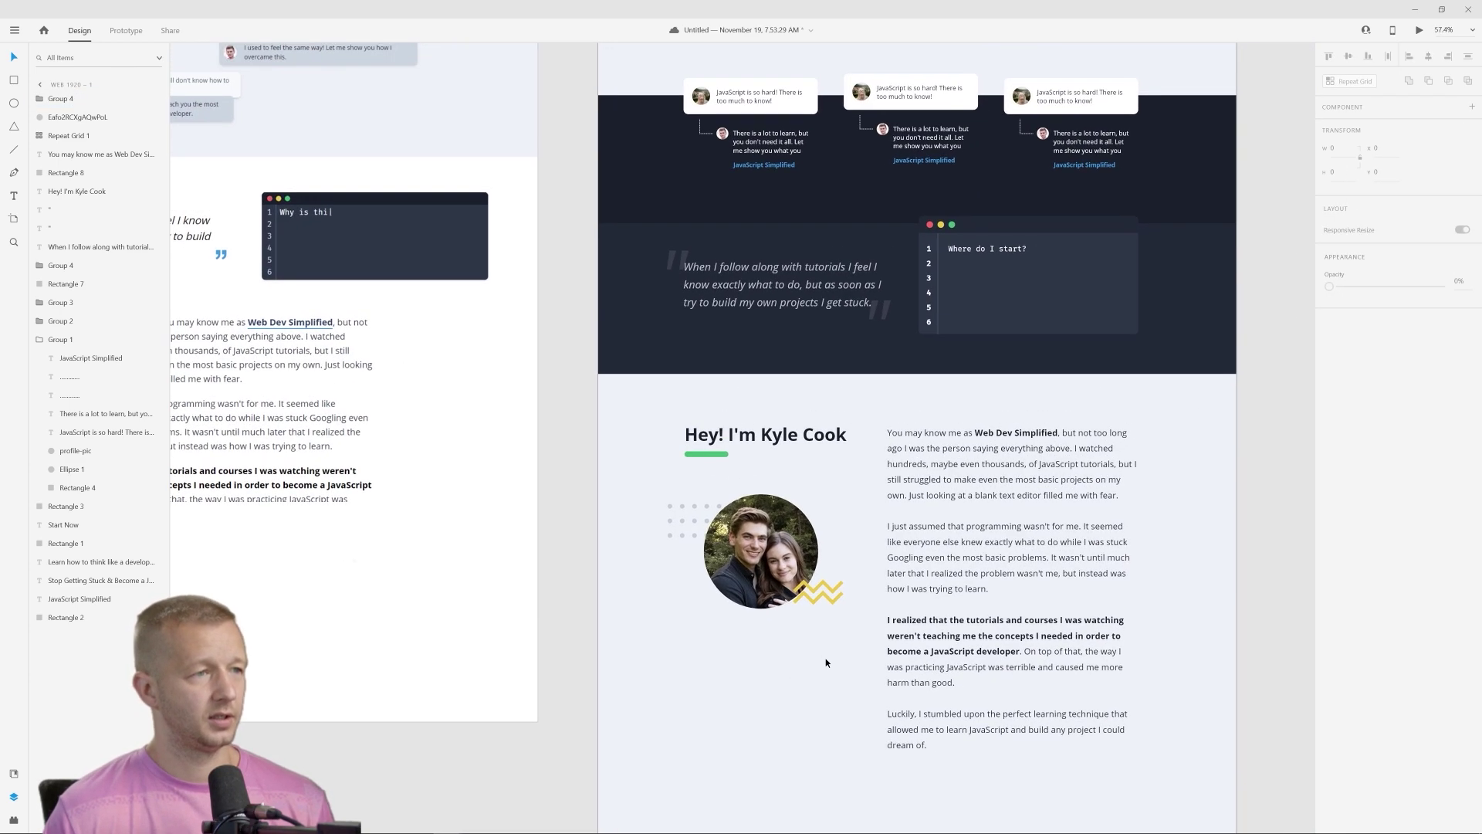
left_click(820, 589)
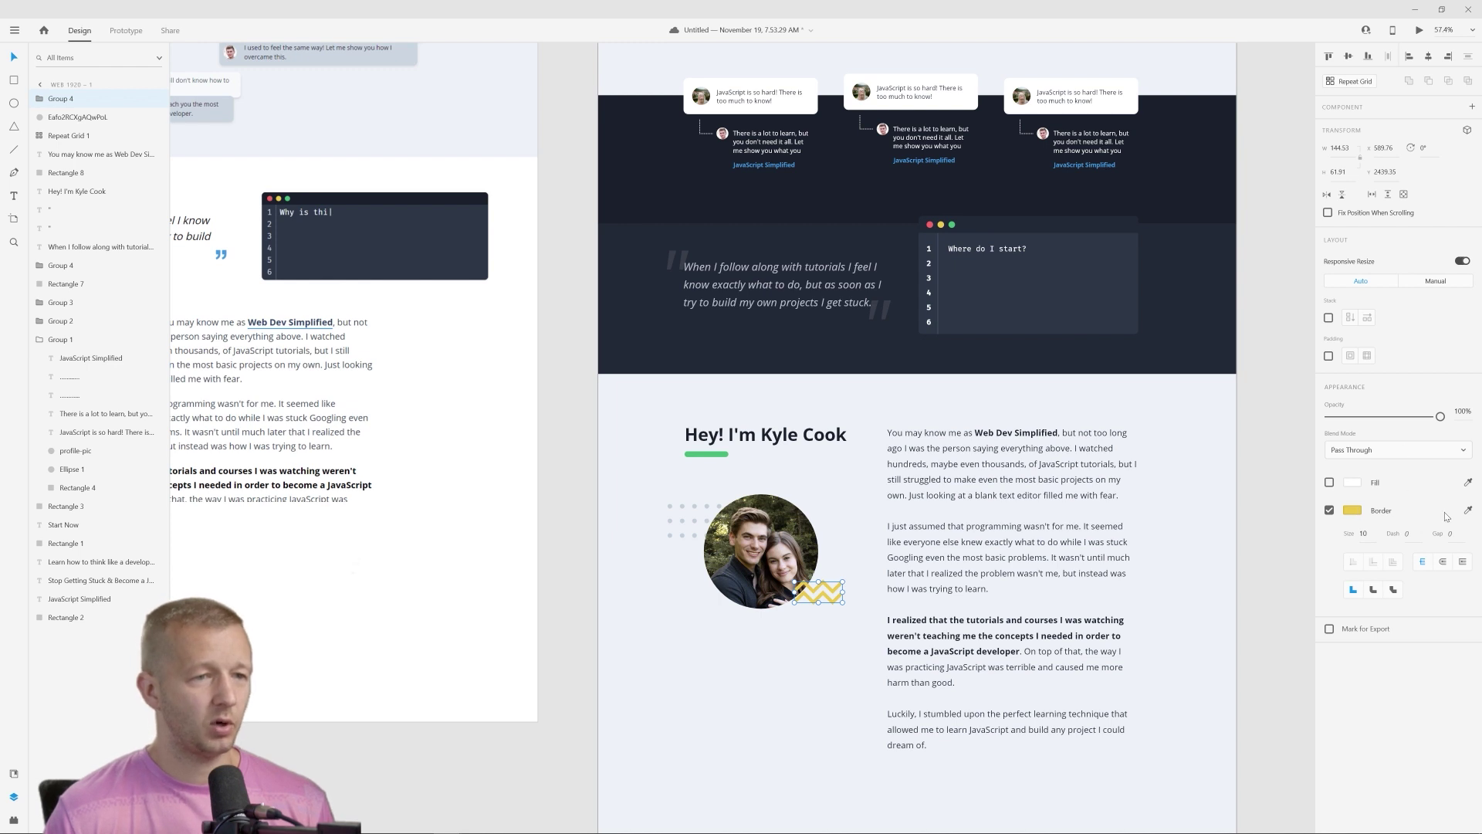
left_click(1468, 510)
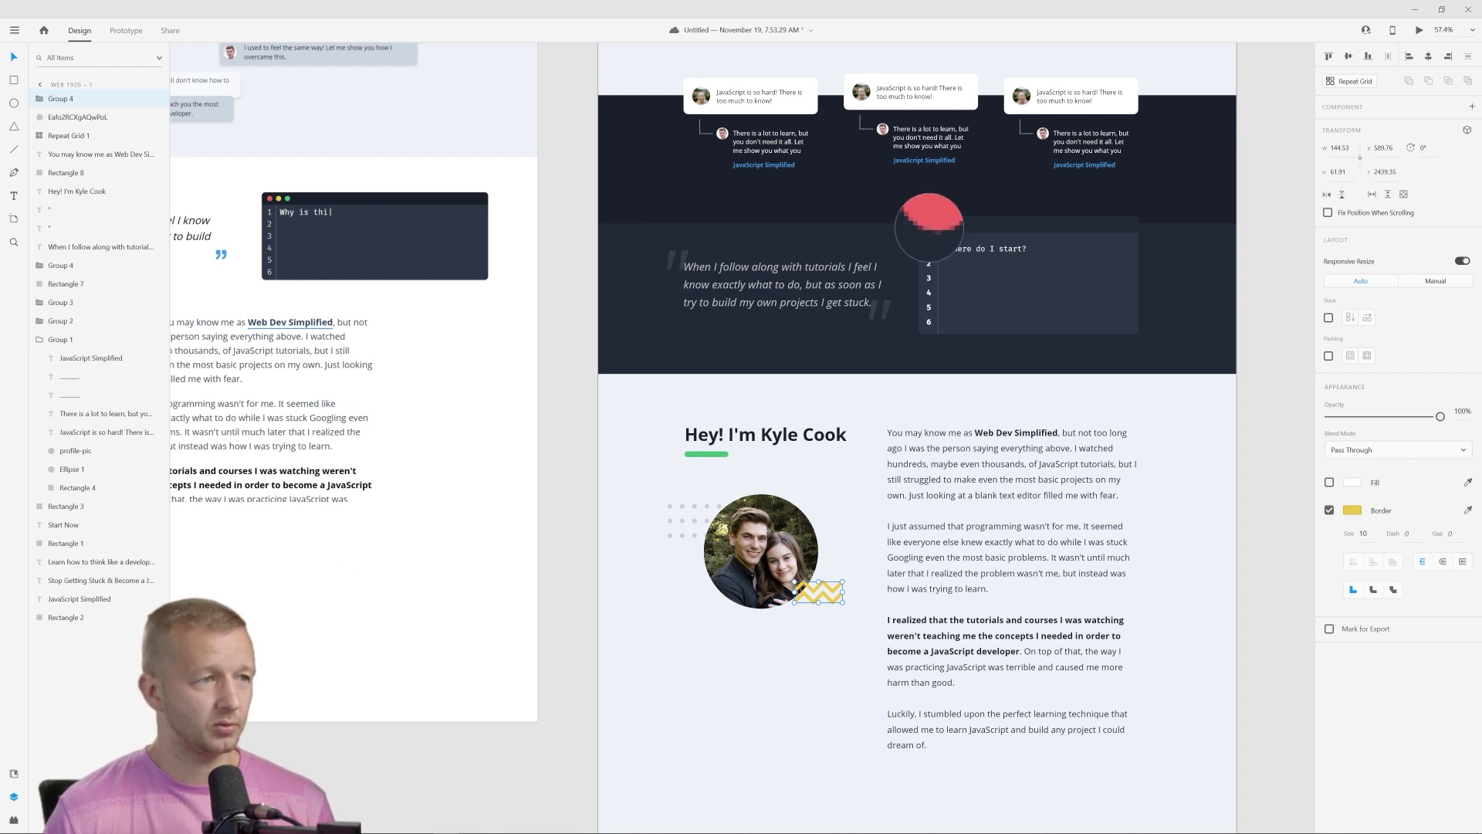
left_click(929, 225)
left_click(797, 667)
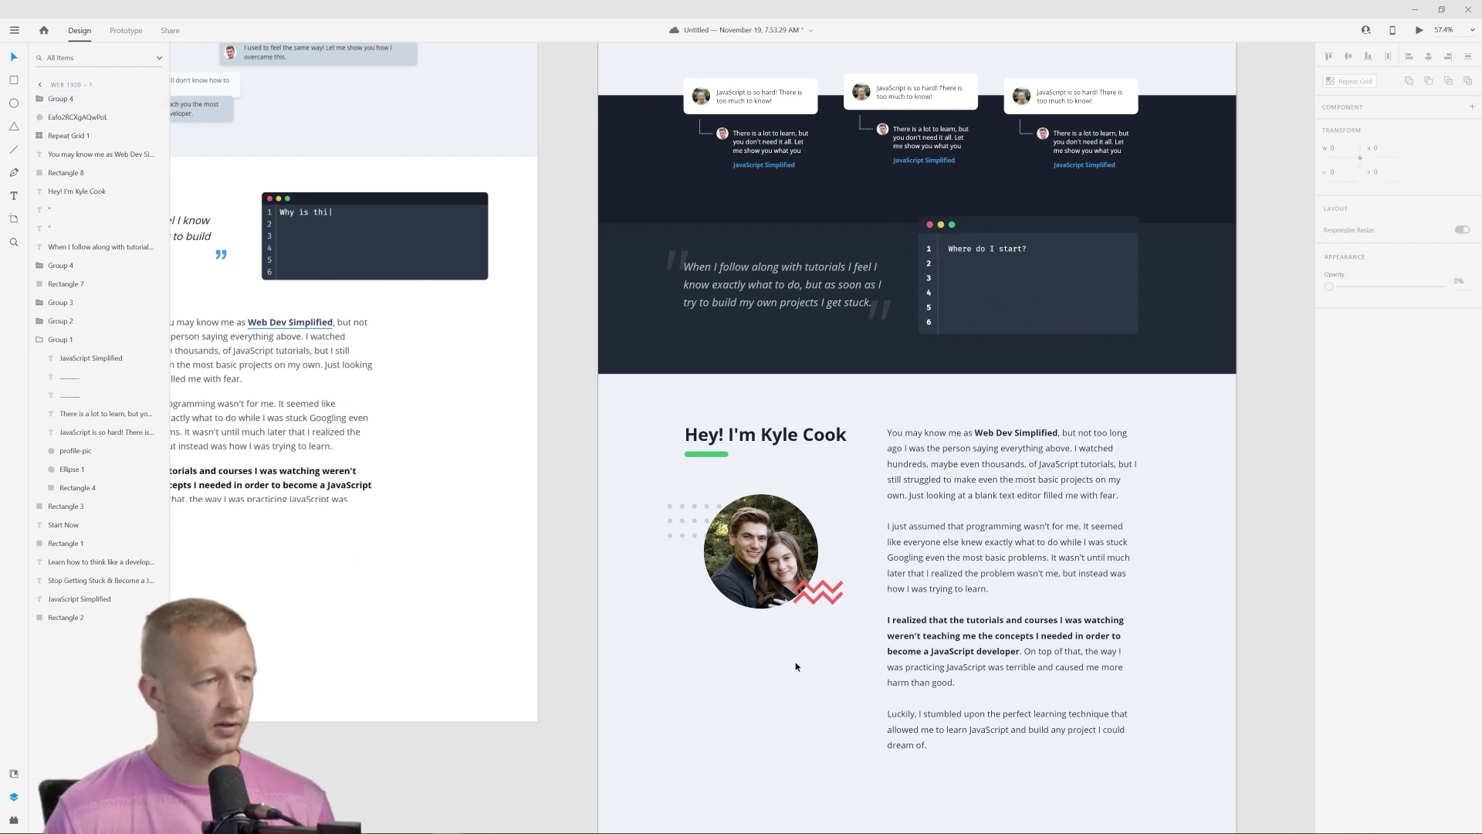
scroll(764, 702, "down", 3)
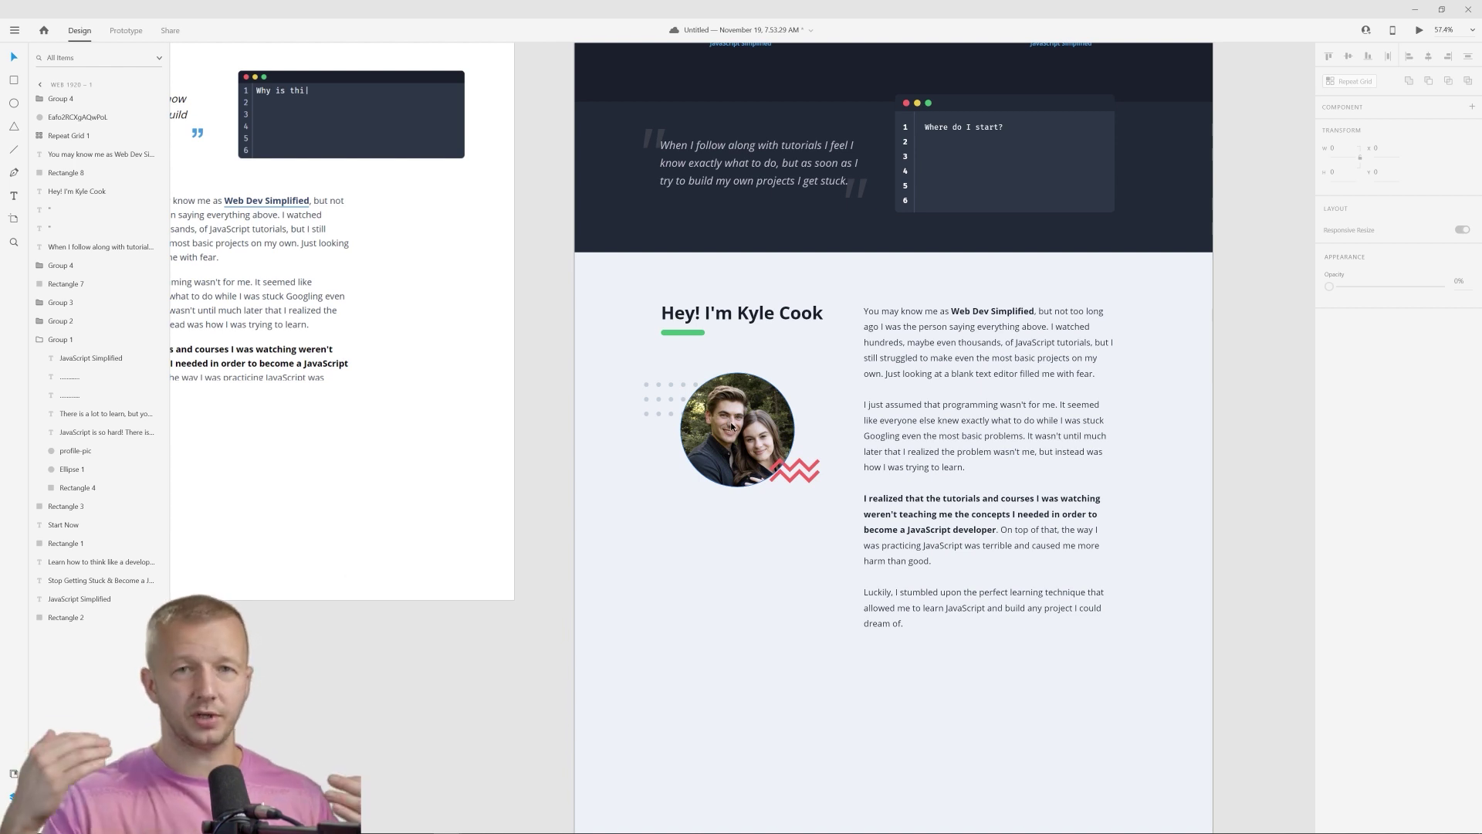
left_click(760, 316)
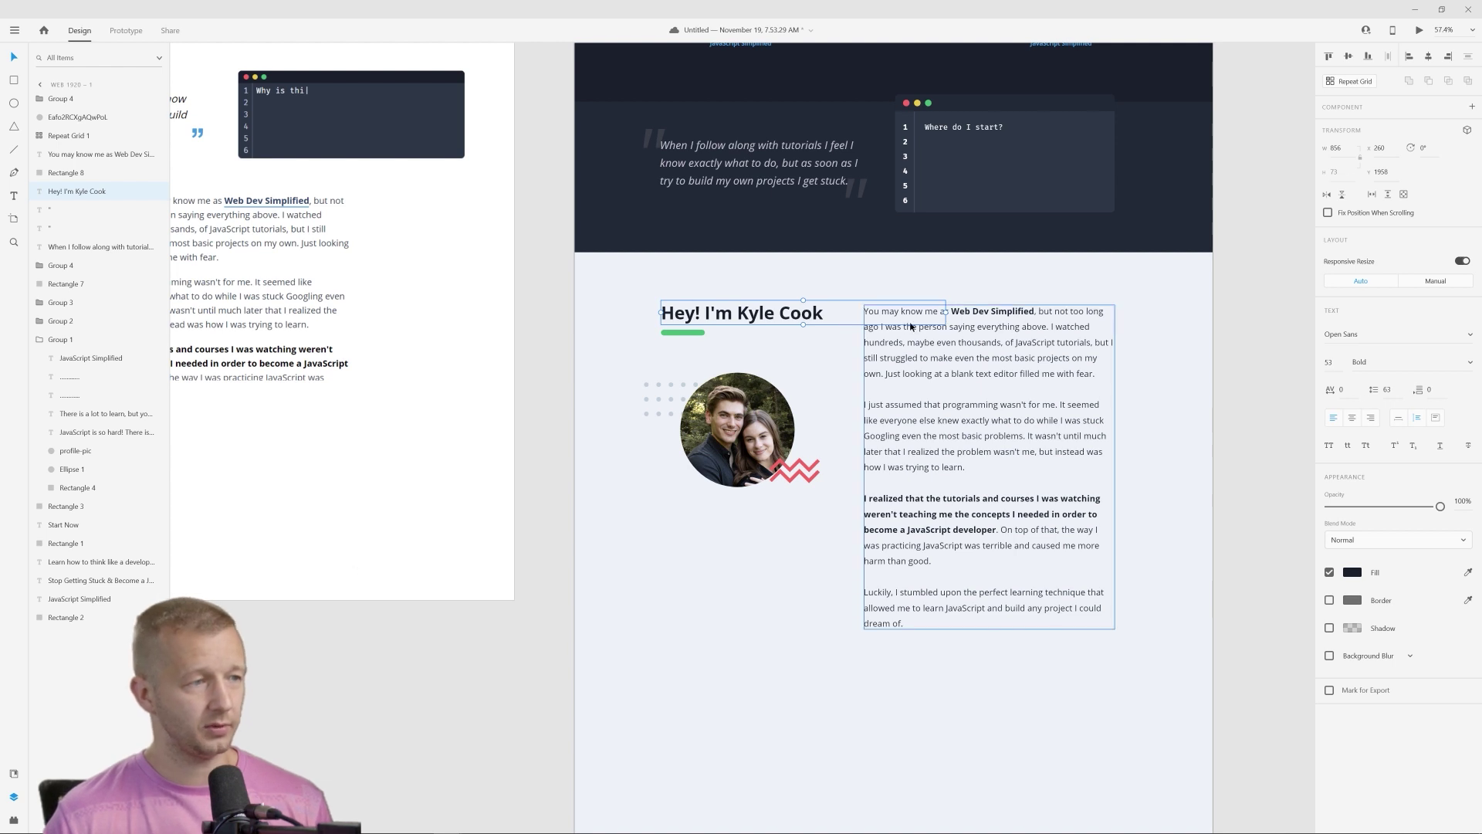
key("Escape")
scroll(948, 624, "down", 3)
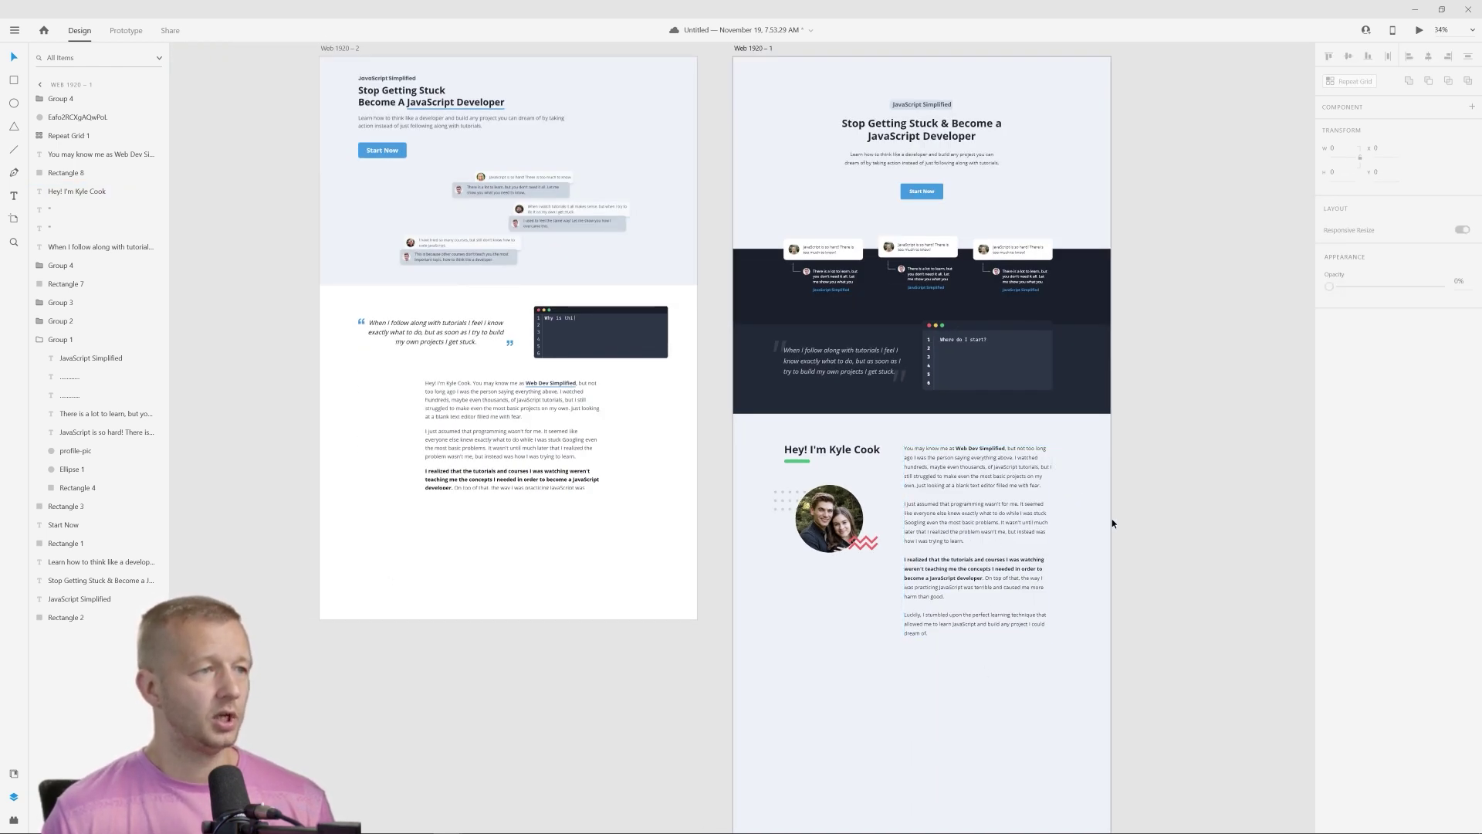
left_click_drag(513, 245, 655, 324)
scroll(595, 302, "up", 5)
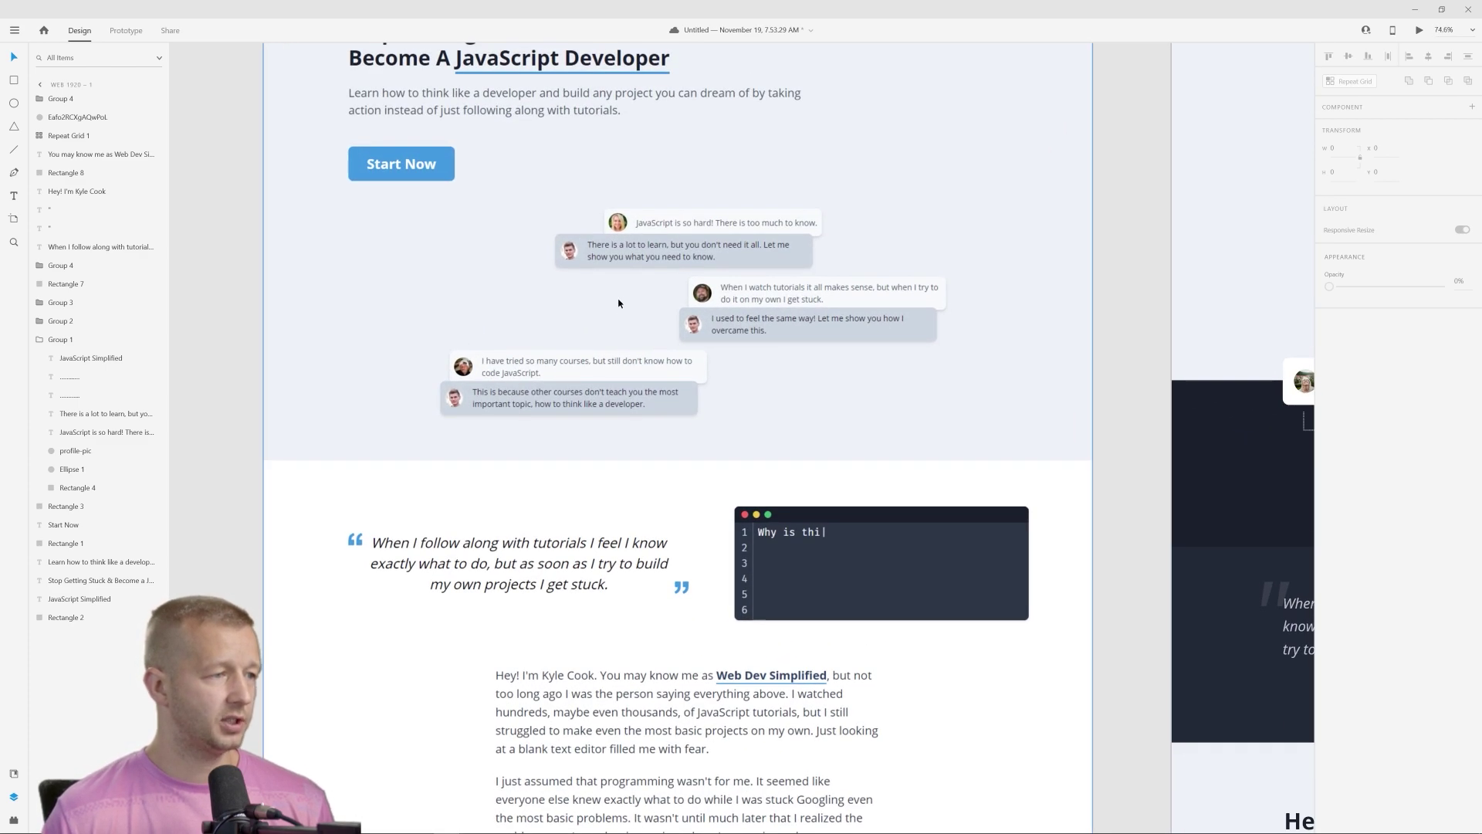
scroll(1002, 614, "up", 3)
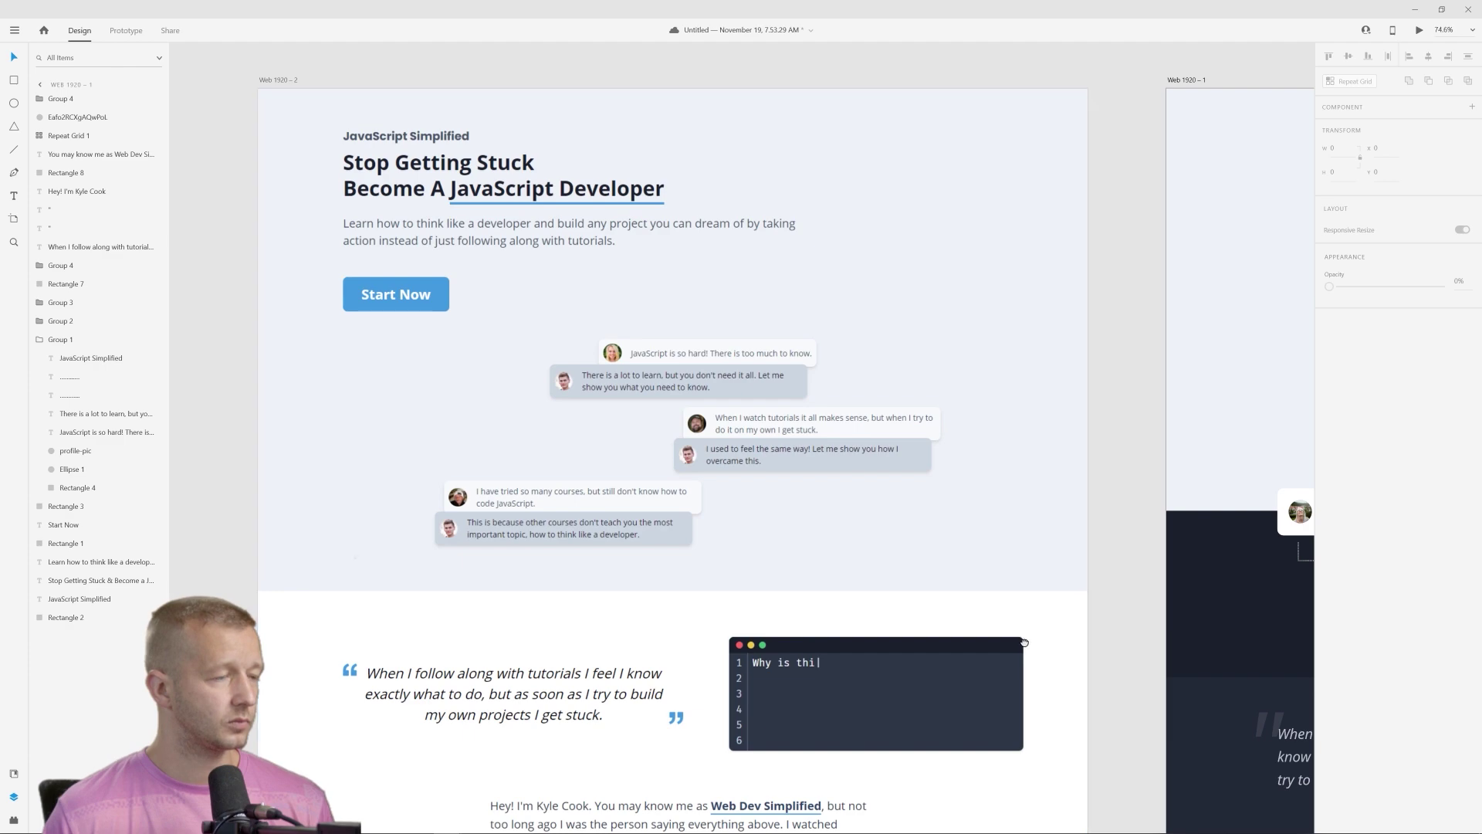
scroll(1012, 595, "down", 4)
scroll(1040, 526, "up", 4)
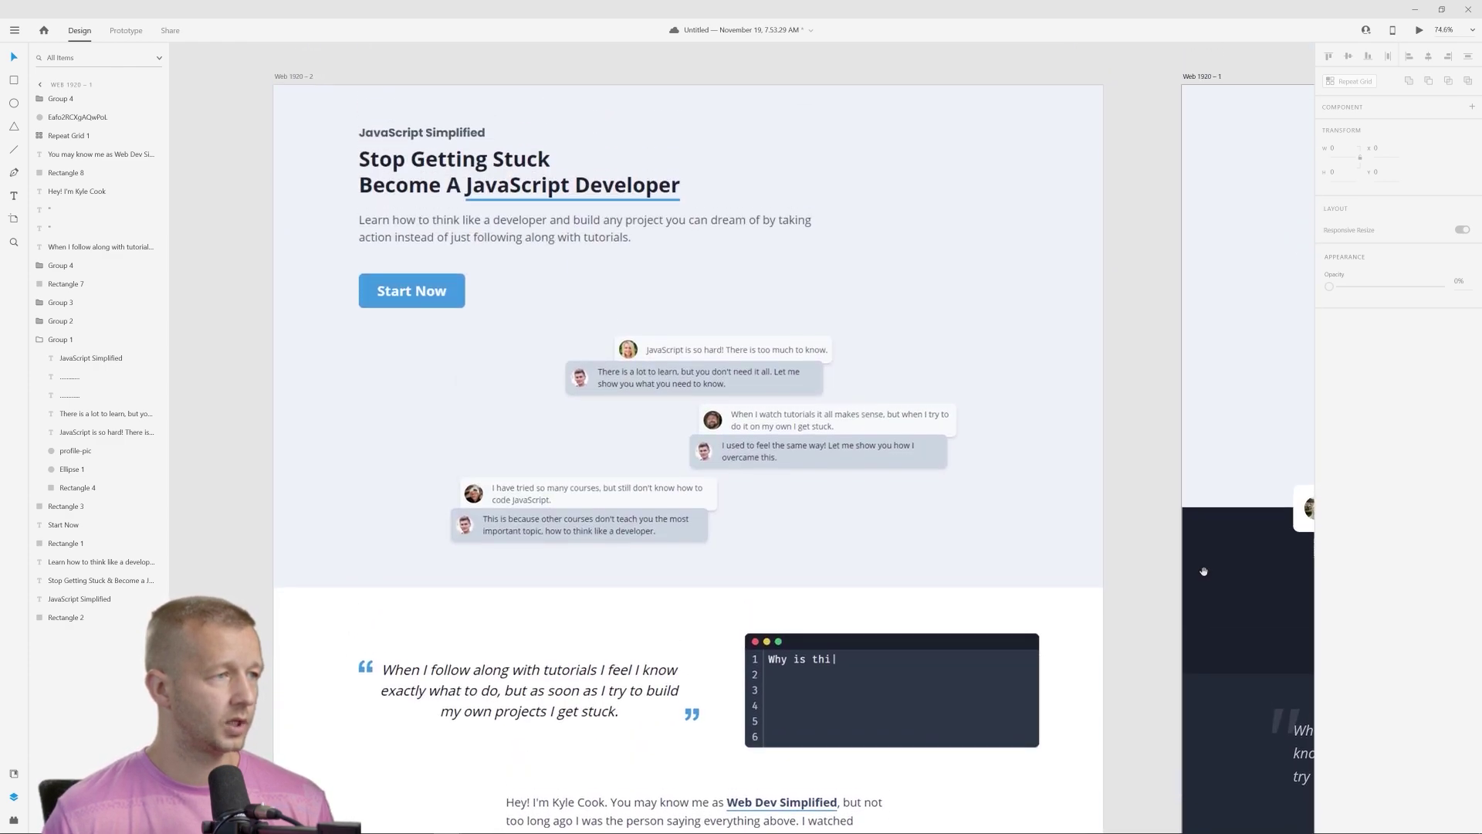
scroll(998, 657, "right", 10)
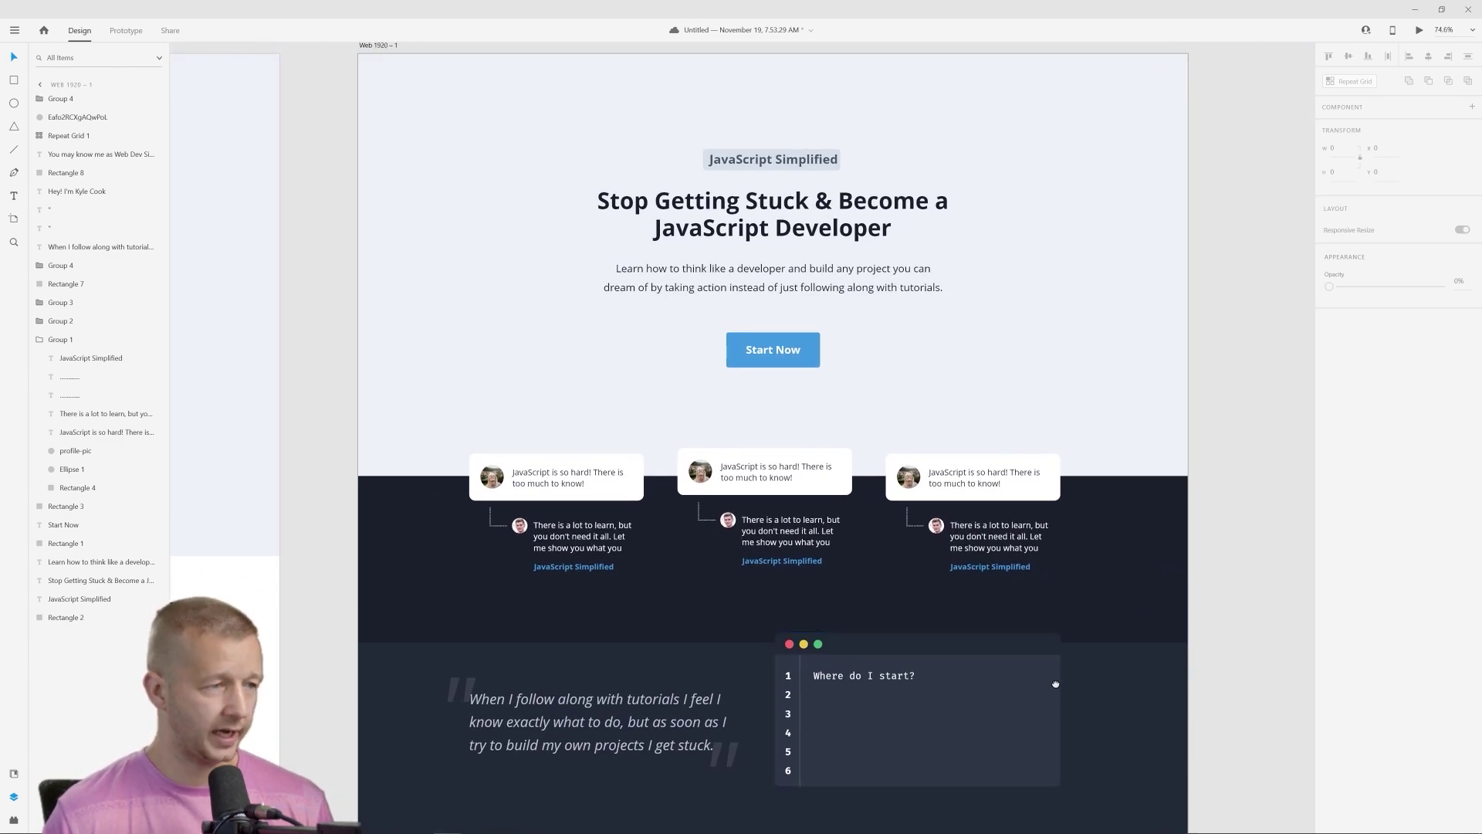
scroll(1052, 682, "down", 4)
scroll(1065, 399, "down", 5)
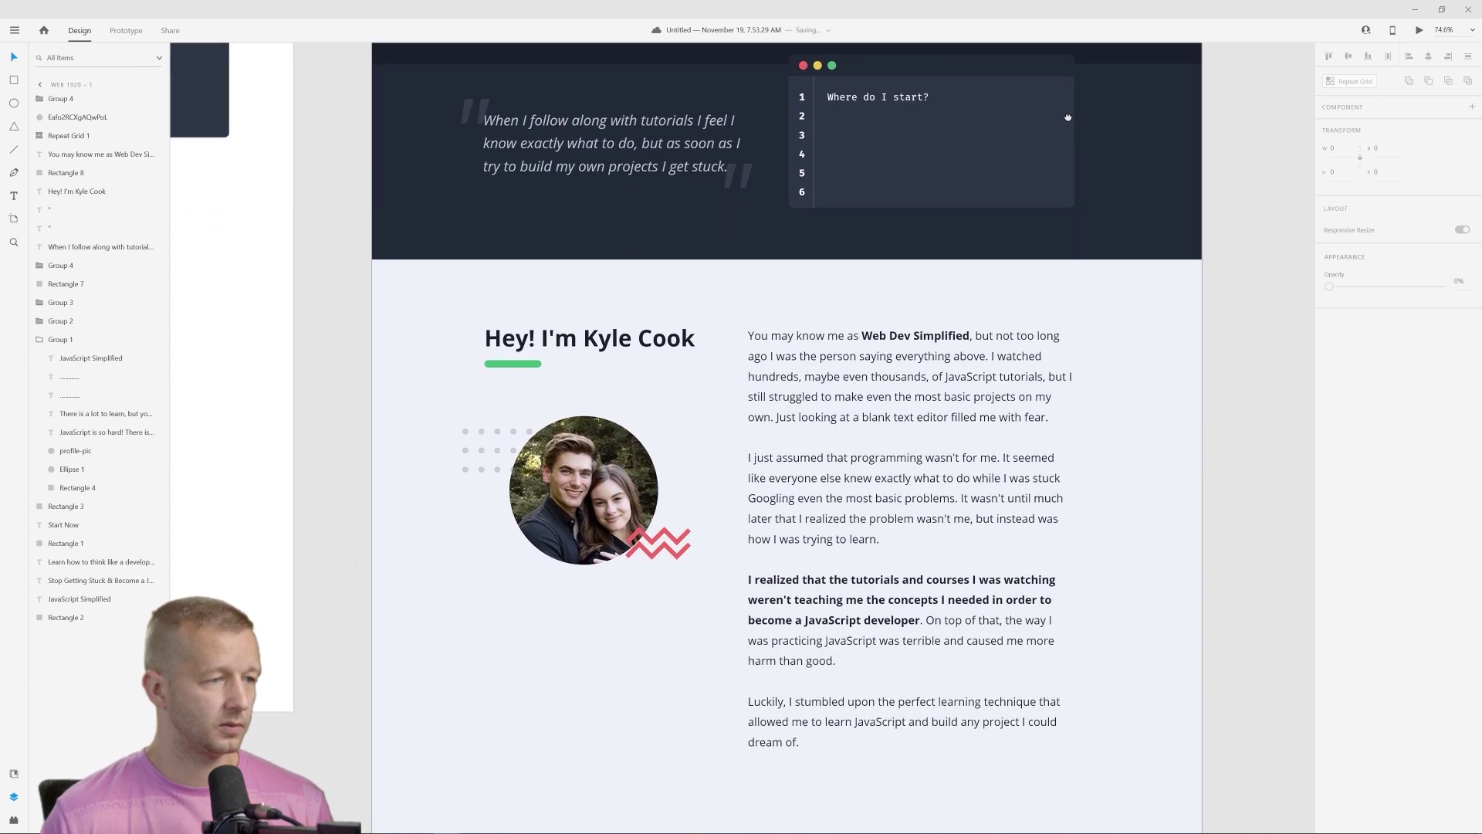
scroll(1057, 371, "up", 4)
left_click_drag(1057, 372, 1081, 666)
left_click(1263, 472)
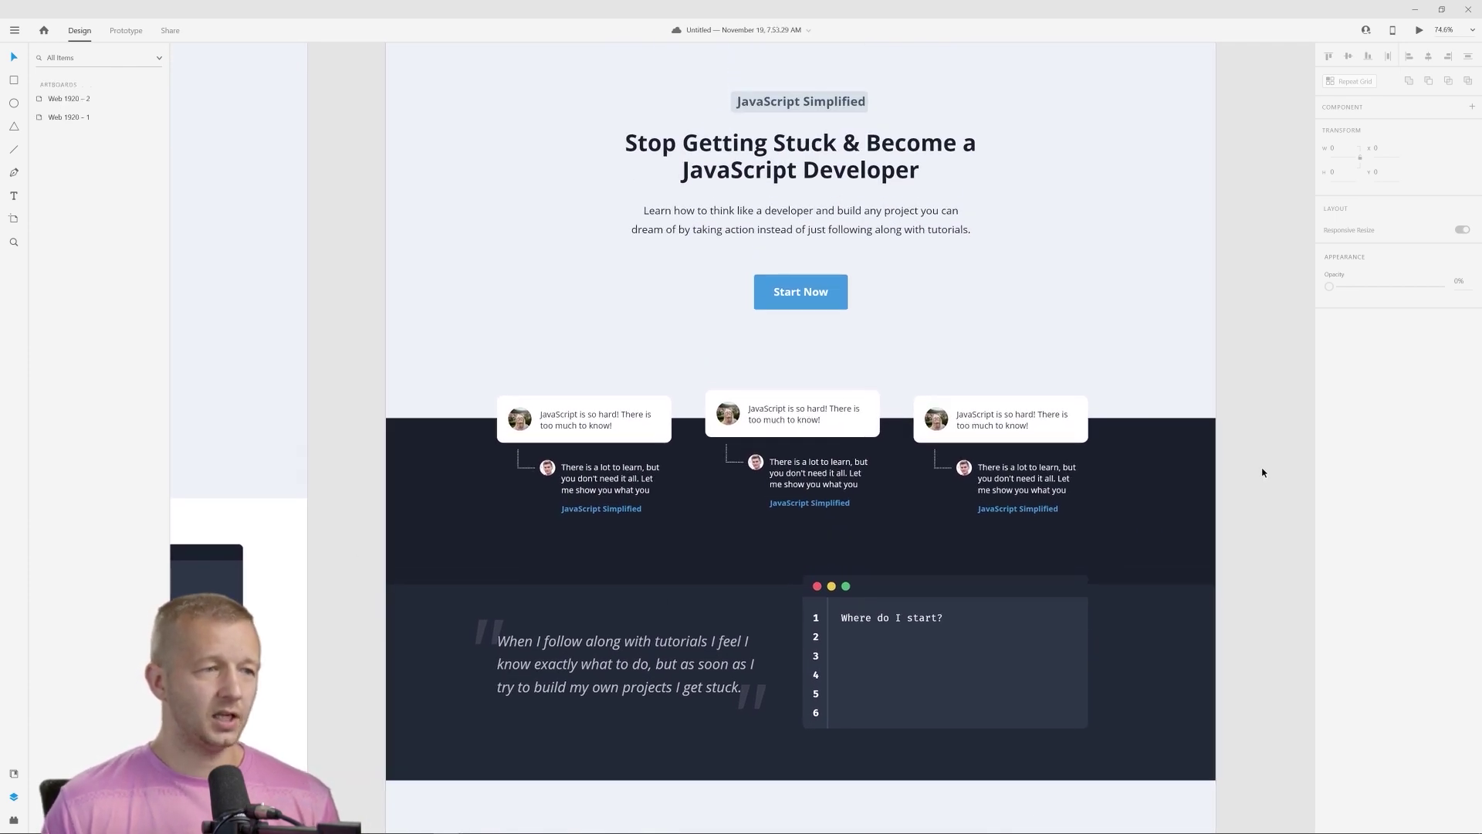
scroll(1263, 472, "down", 6)
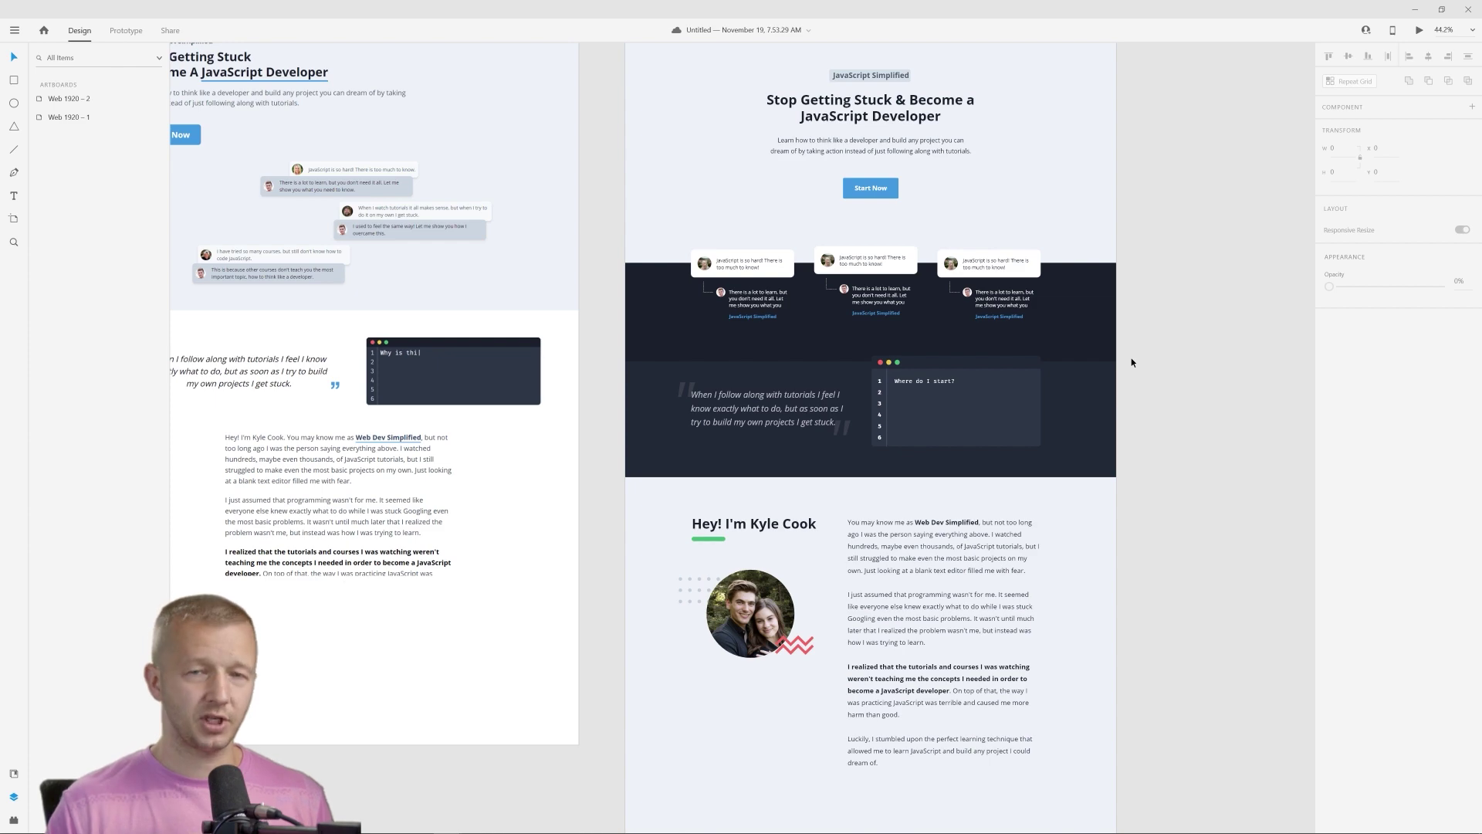
scroll(1132, 358, "left", 5)
scroll(1132, 359, "up", 2)
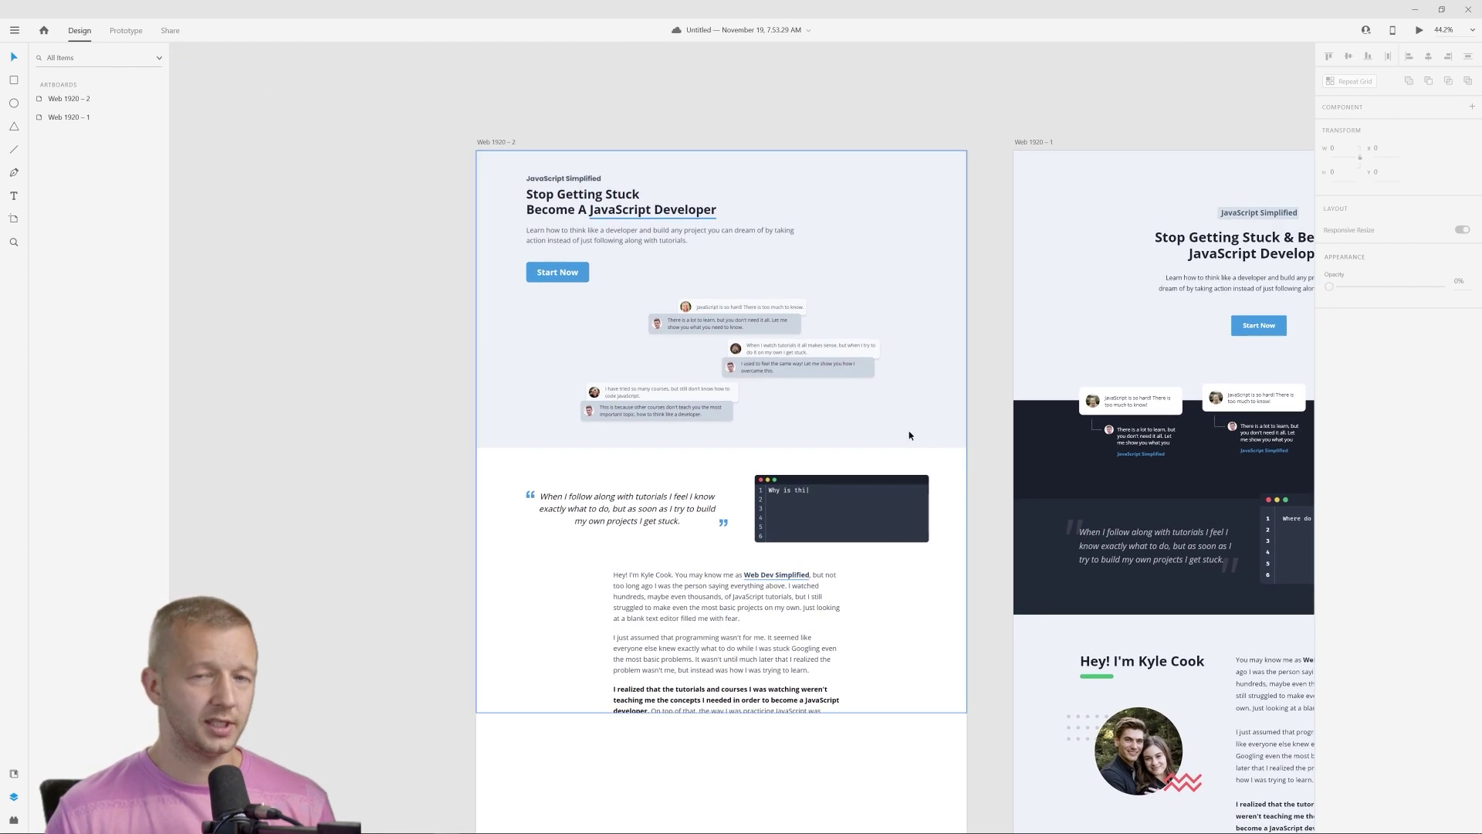
scroll(909, 435, "up", 4, "ctrl")
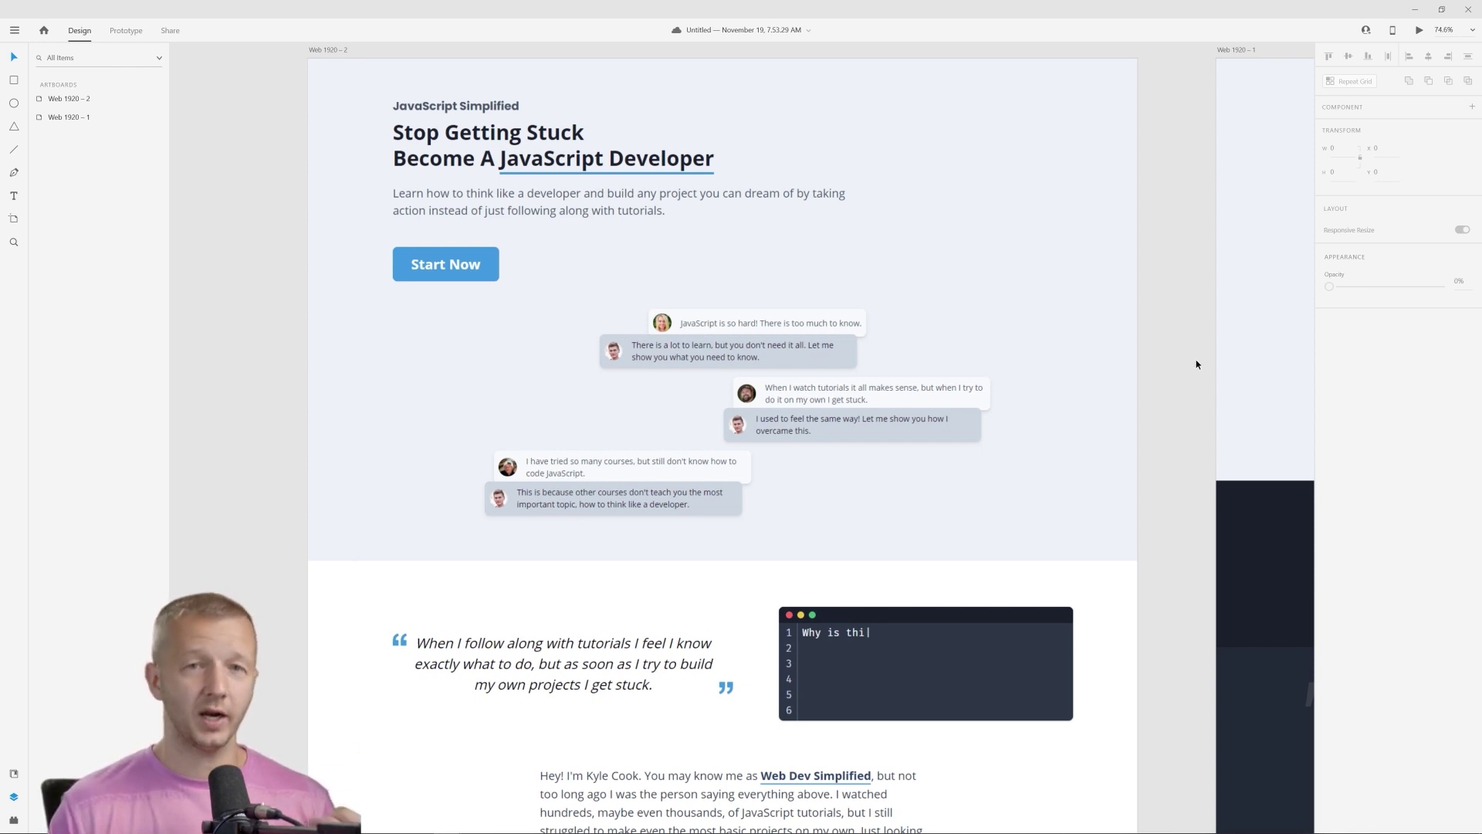
left_click_drag(1185, 389, 371, 394)
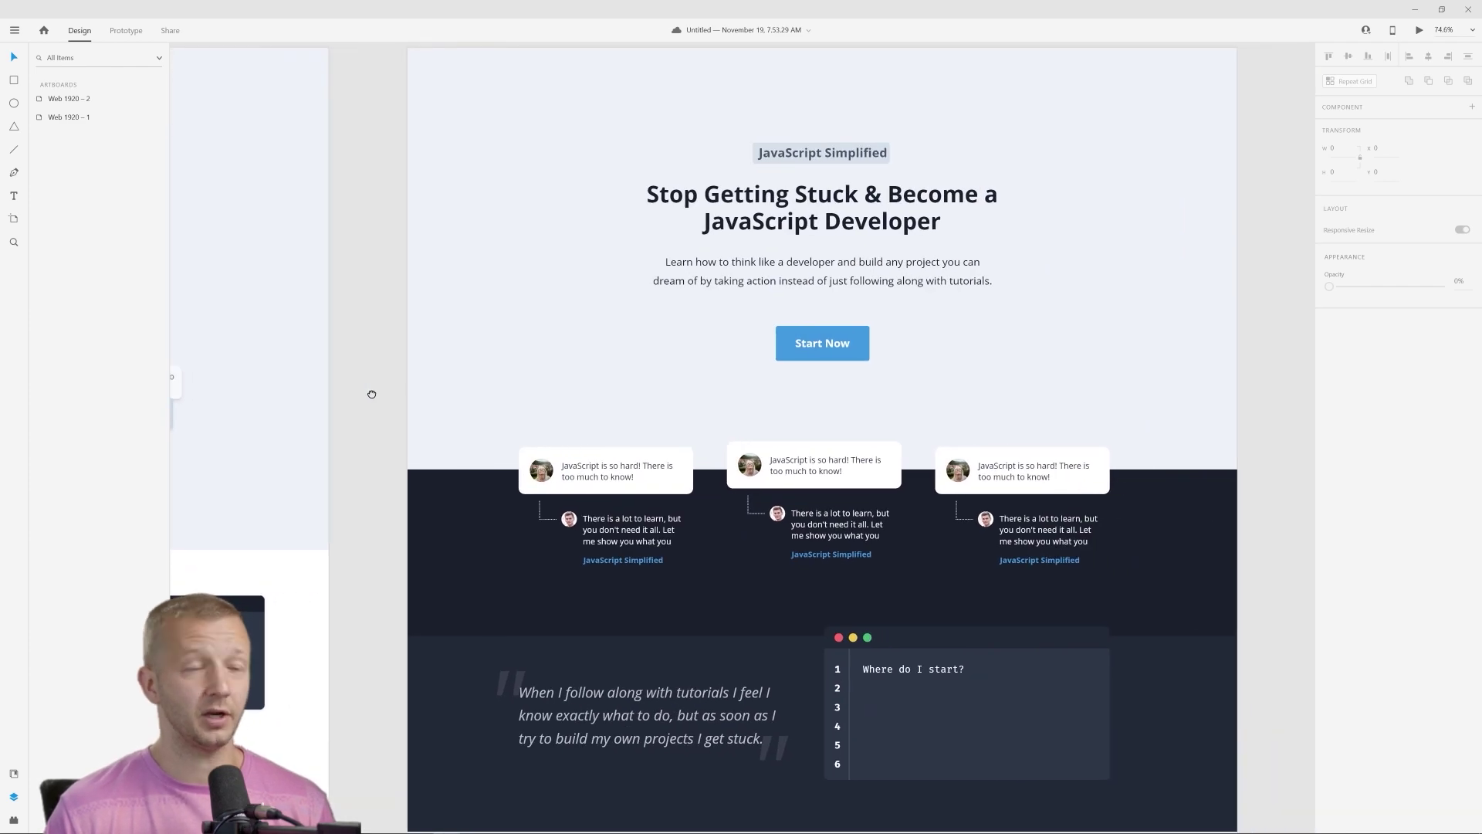
scroll(755, 393, "down", 3)
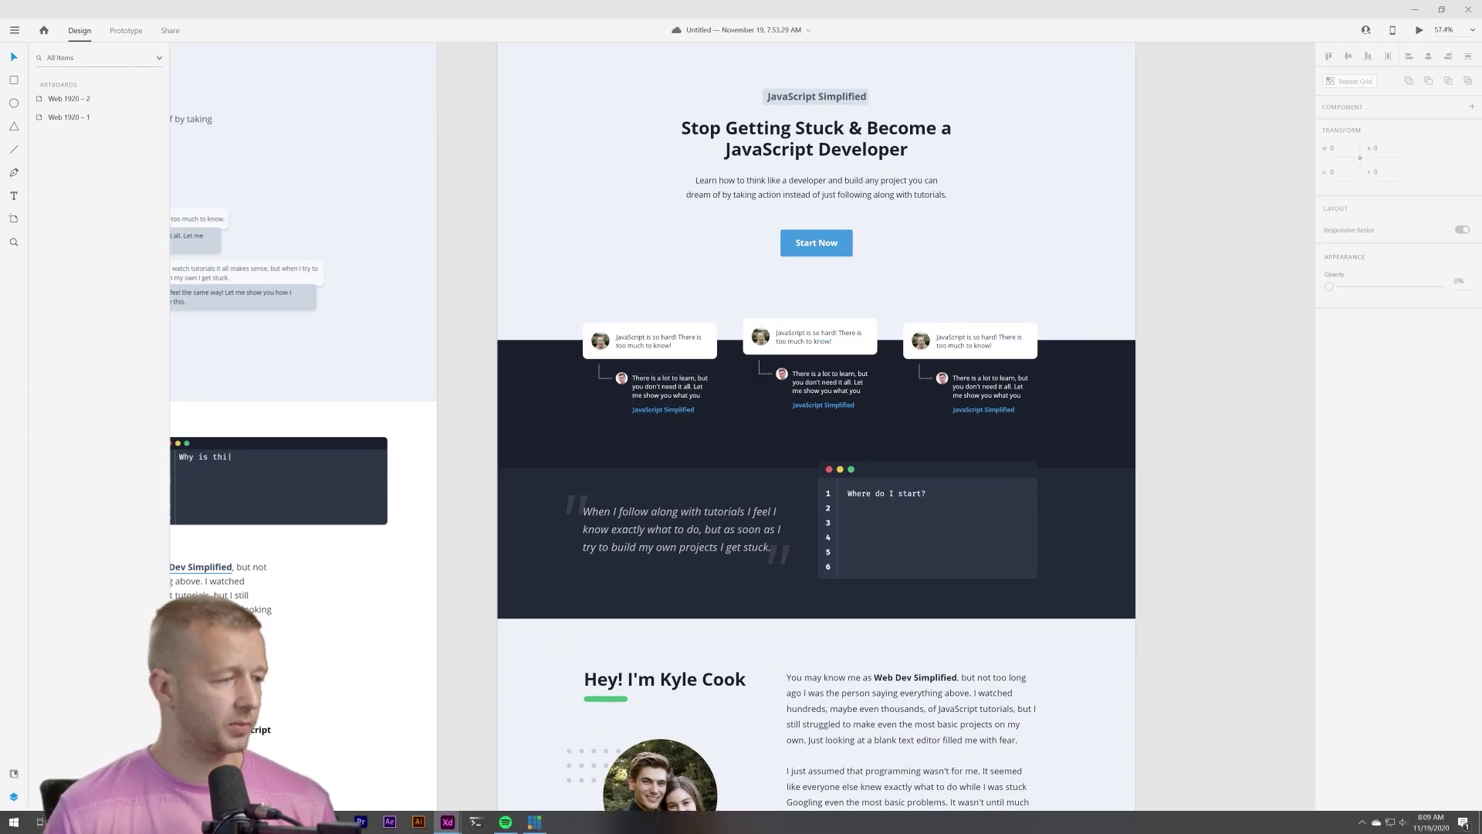
Open javascriptsimplified.com in Chrome, scroll down through the page, then return to the top.
left_click(447, 823)
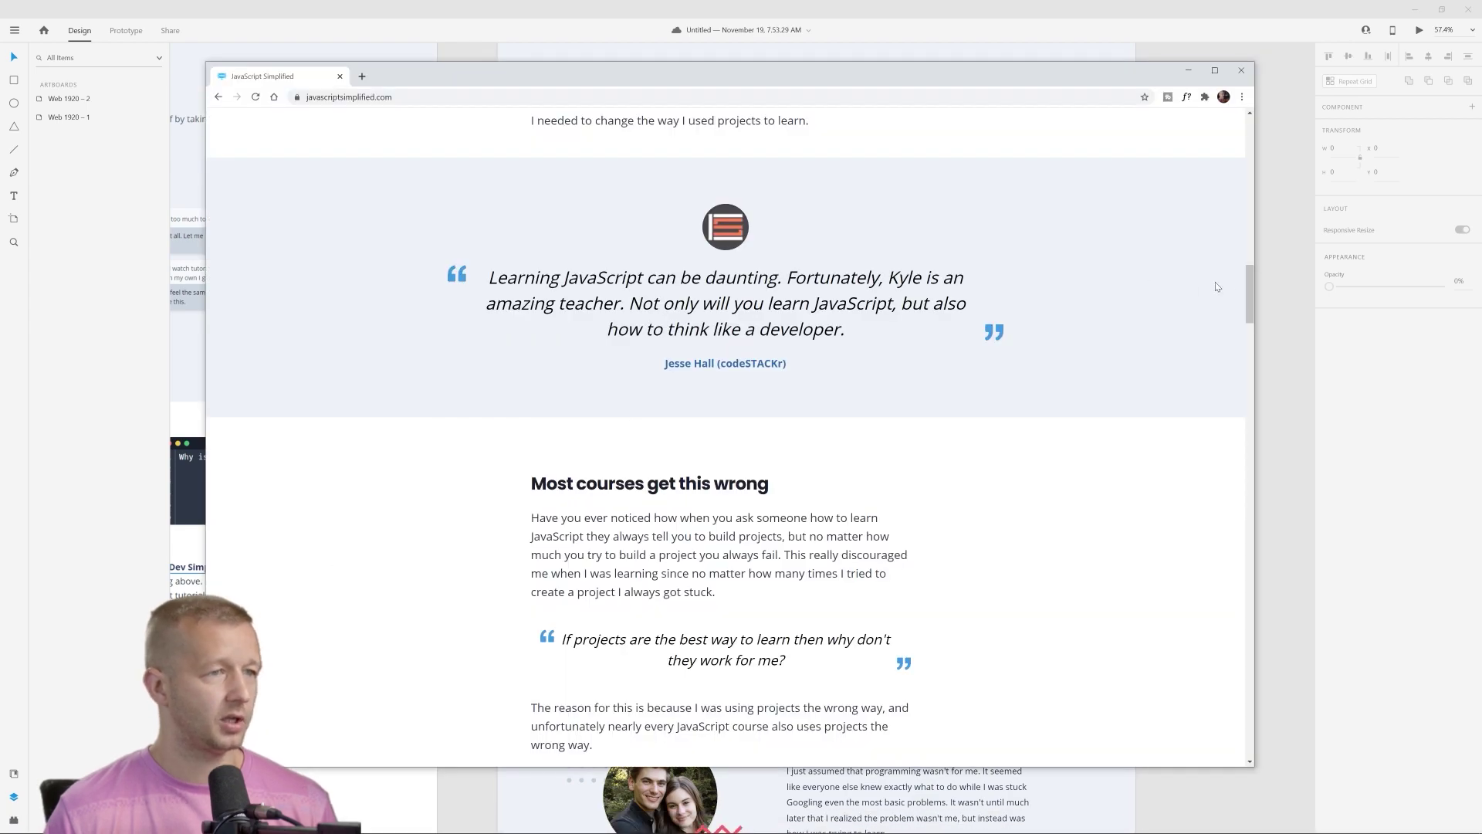
left_click_drag(1246, 295, 1210, 620)
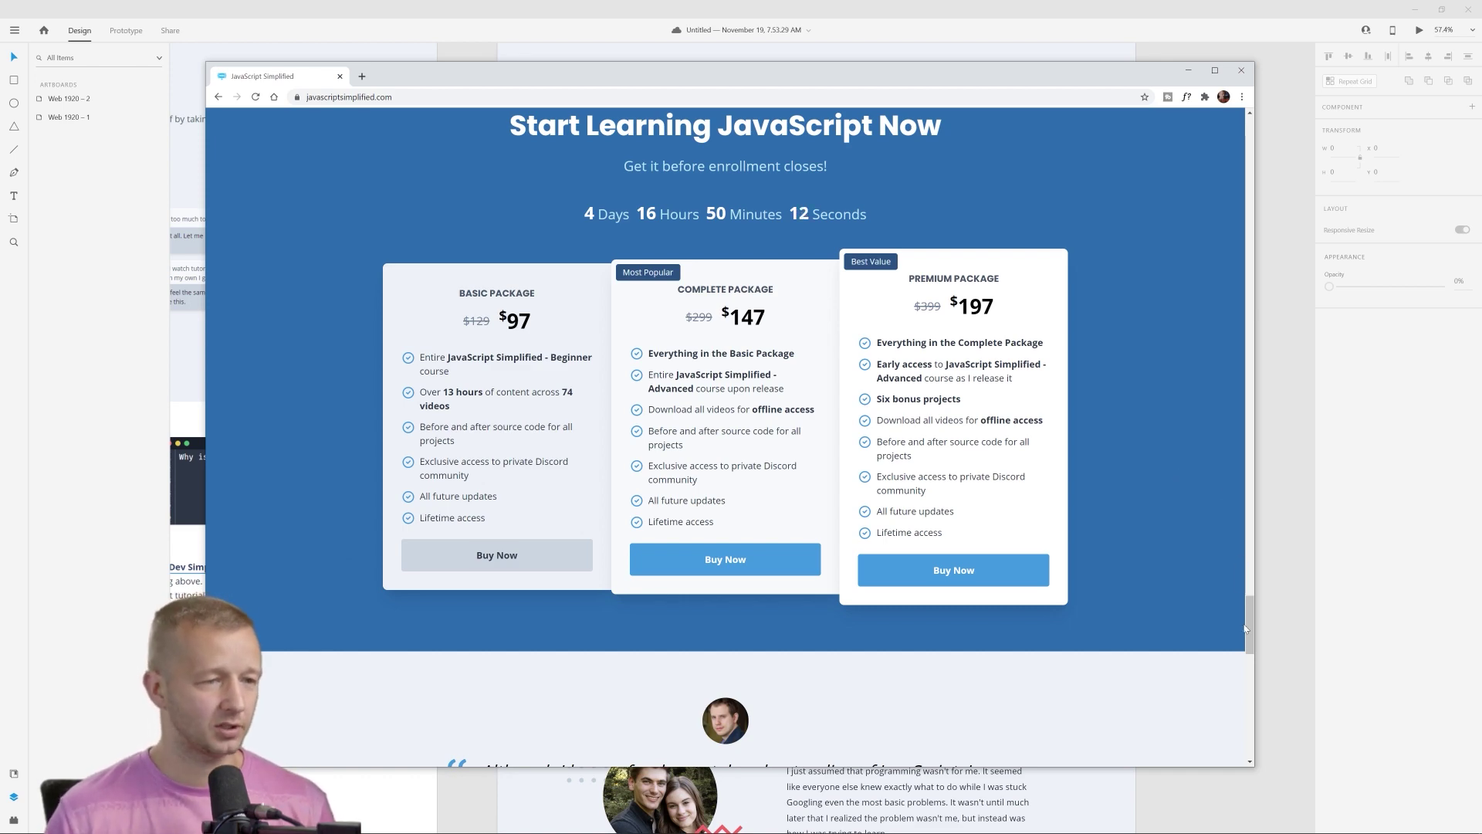
left_click_drag(1246, 629, 1260, 138)
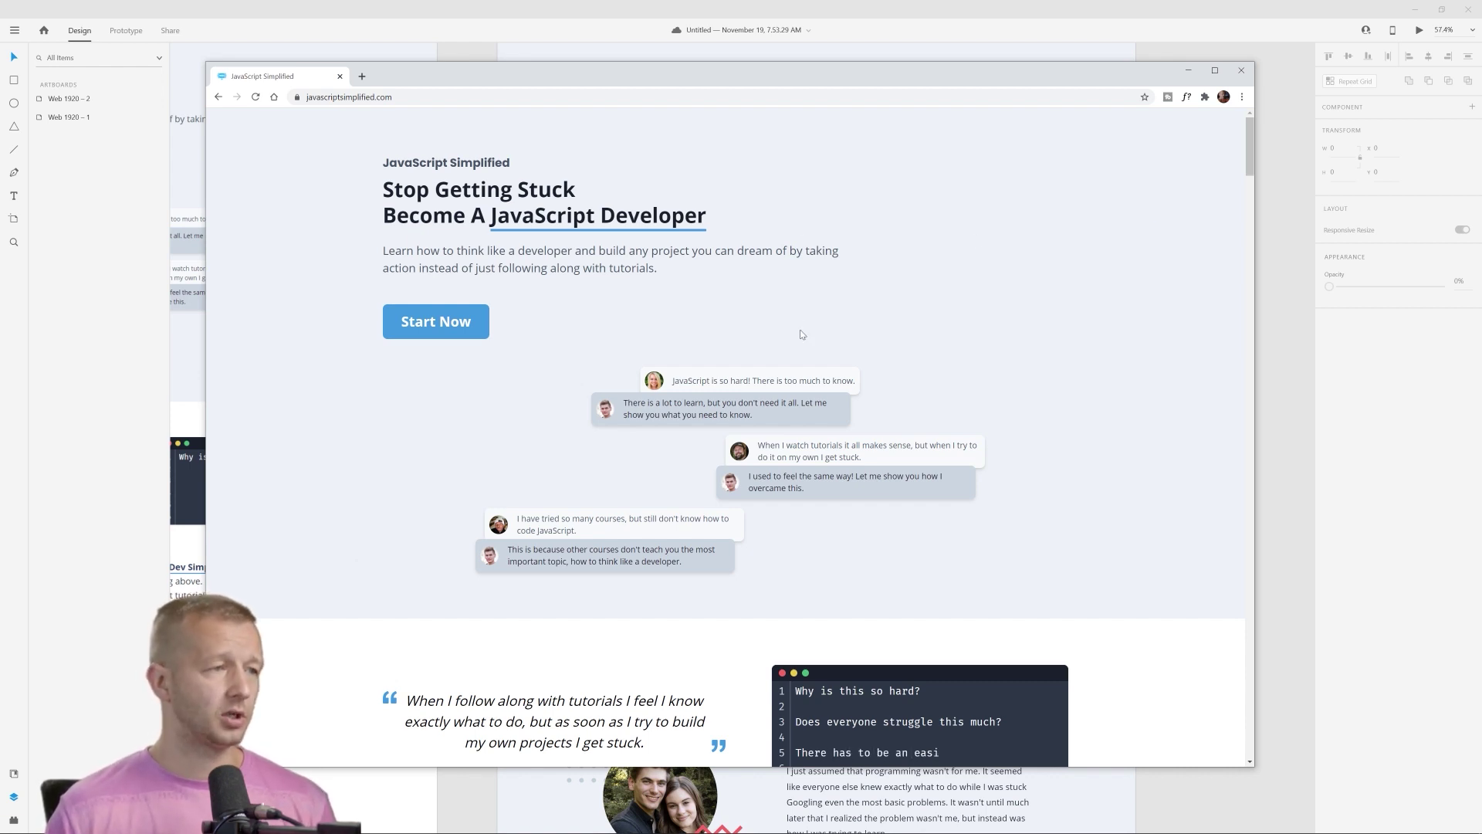
scroll(1085, 421, "down", 1)
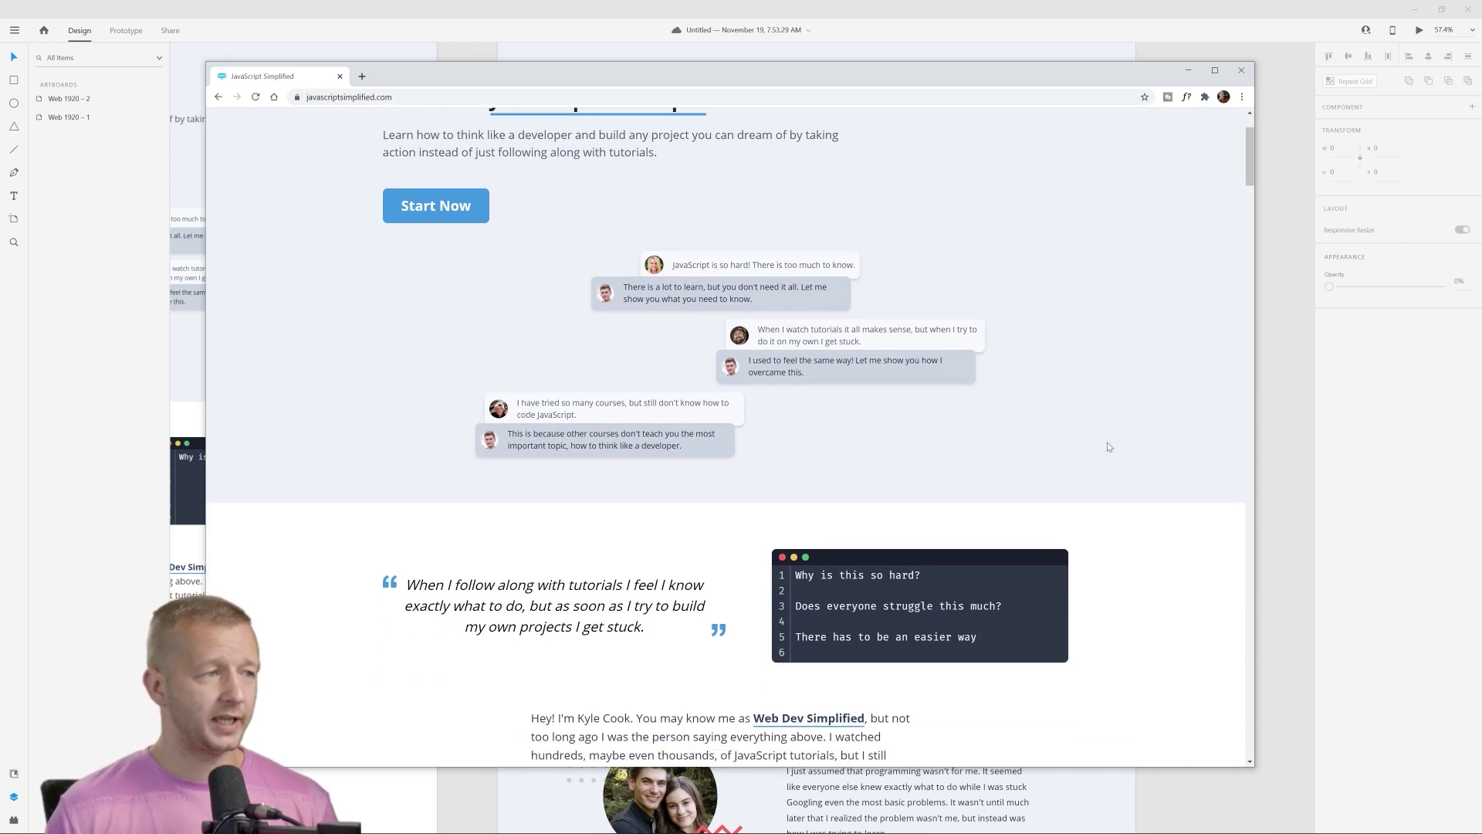